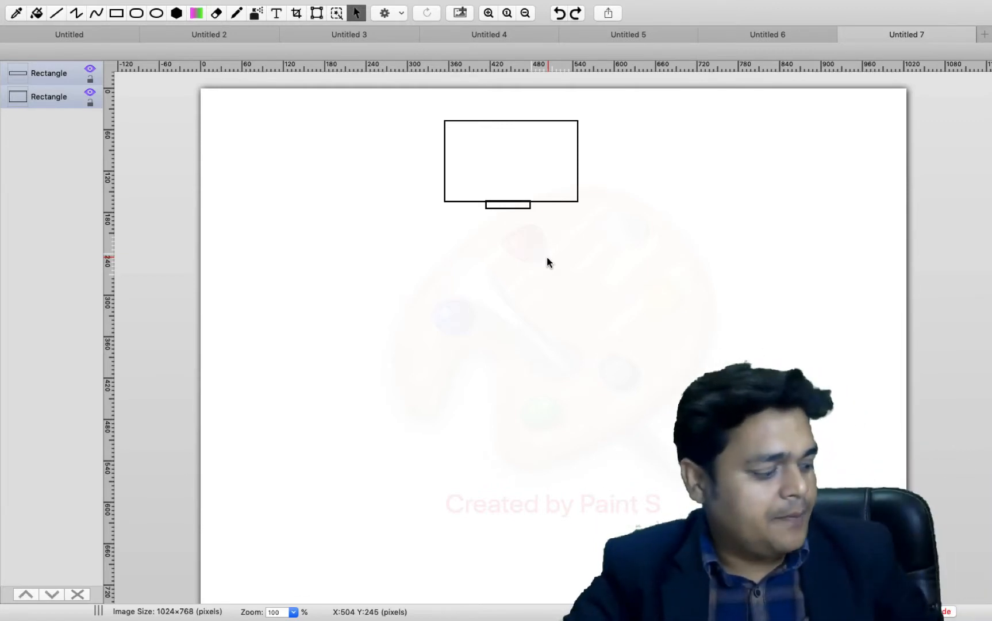
pyautogui.hotkey('ctrl', 'Left')
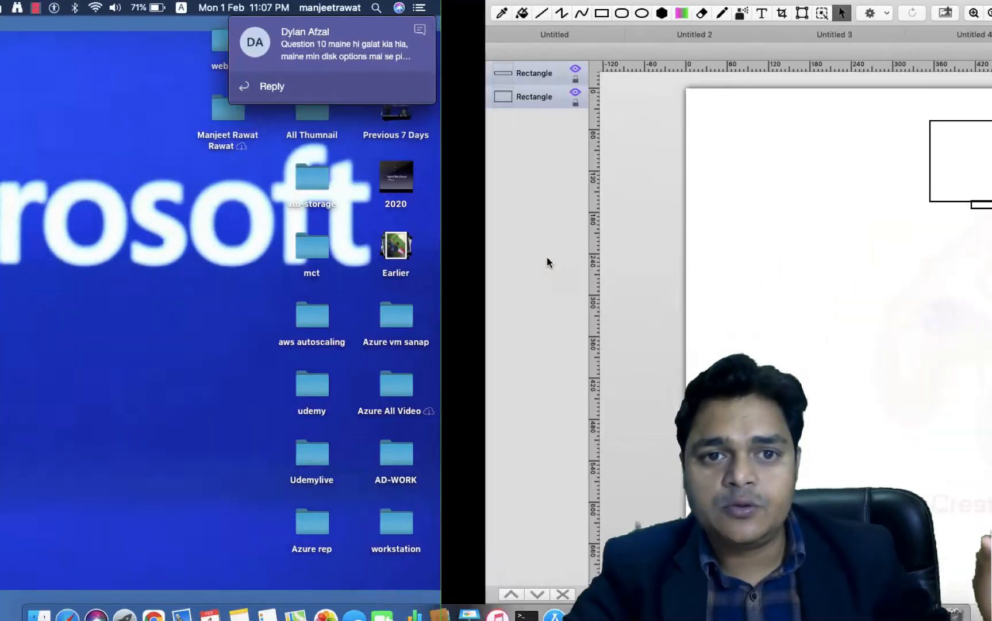
pyautogui.hotkey('ctrl', 'Right')
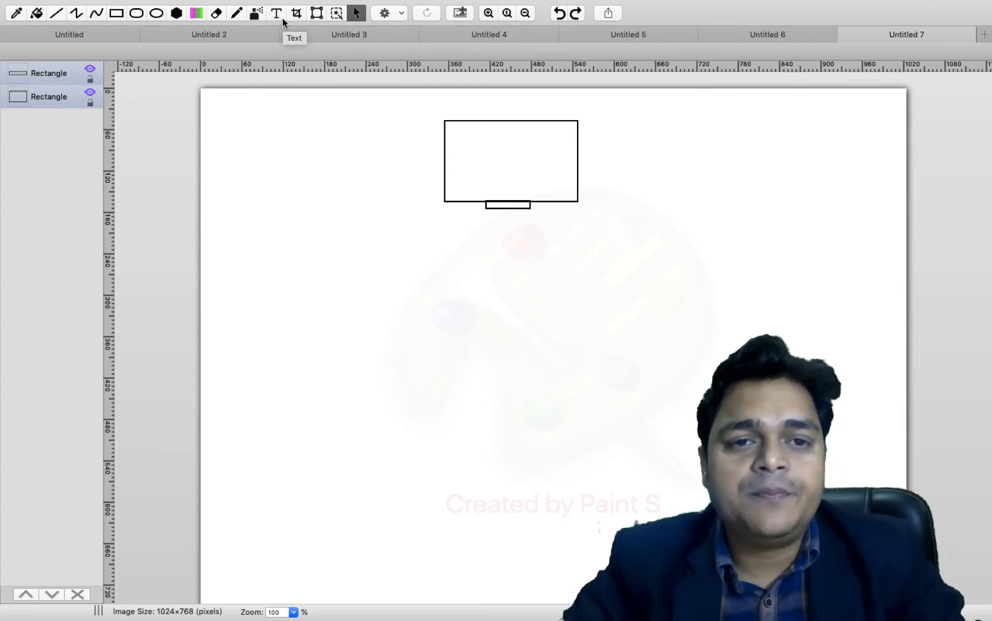
# Step: Draw two small rectangles, one above the other, overlapping the right edge of the large monitor rectangle
pyautogui.click(117, 12)
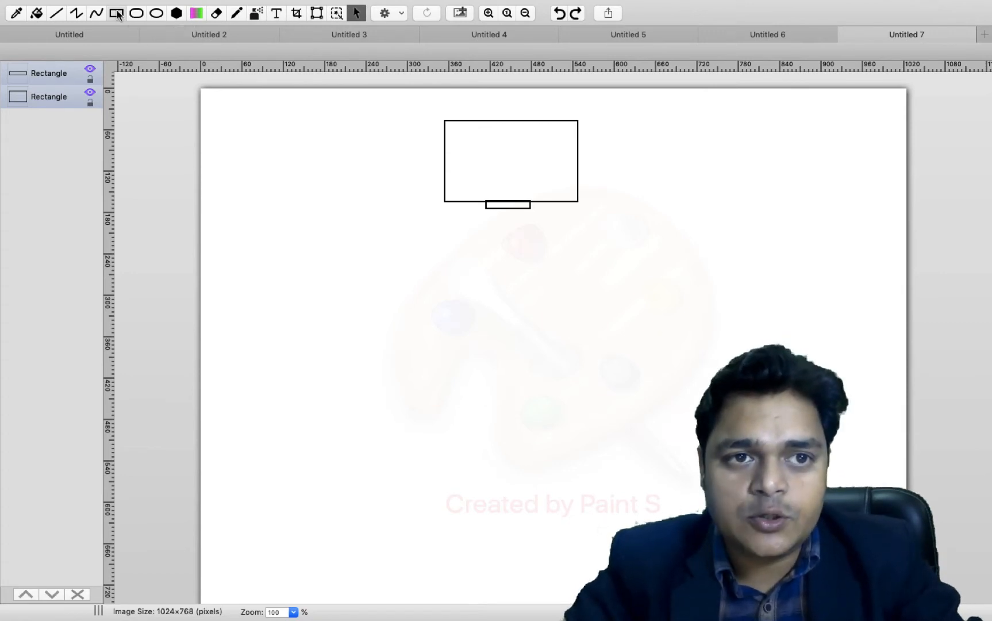
pyautogui.moveTo(534, 175); pyautogui.dragTo(598, 196)
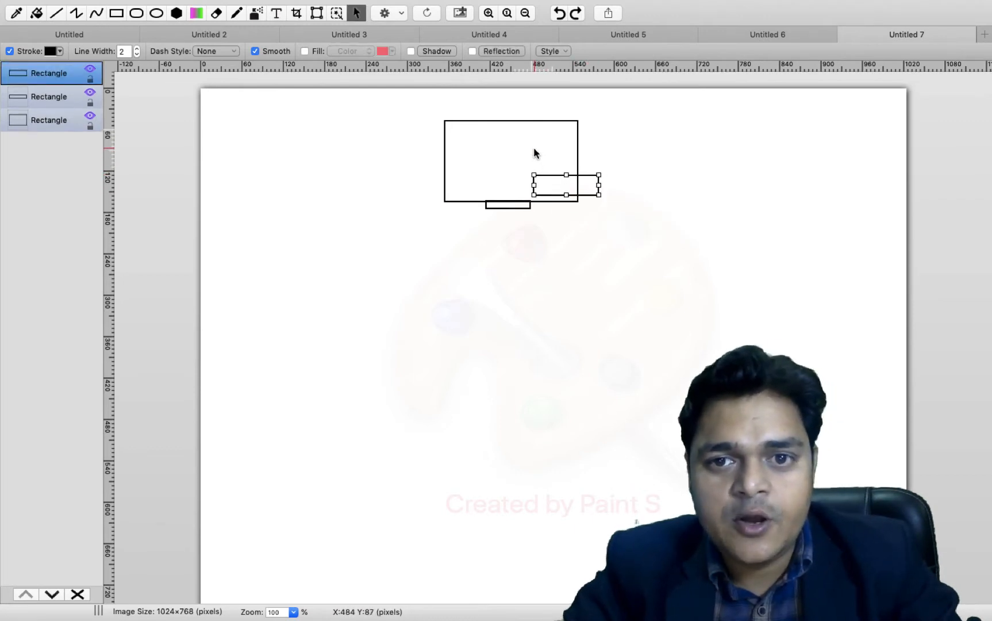
pyautogui.moveTo(533, 147); pyautogui.dragTo(773, 171)
# Step: Add the text label "os" beside the upper small rectangle and enlarge its text box to fit
pyautogui.click(277, 13)
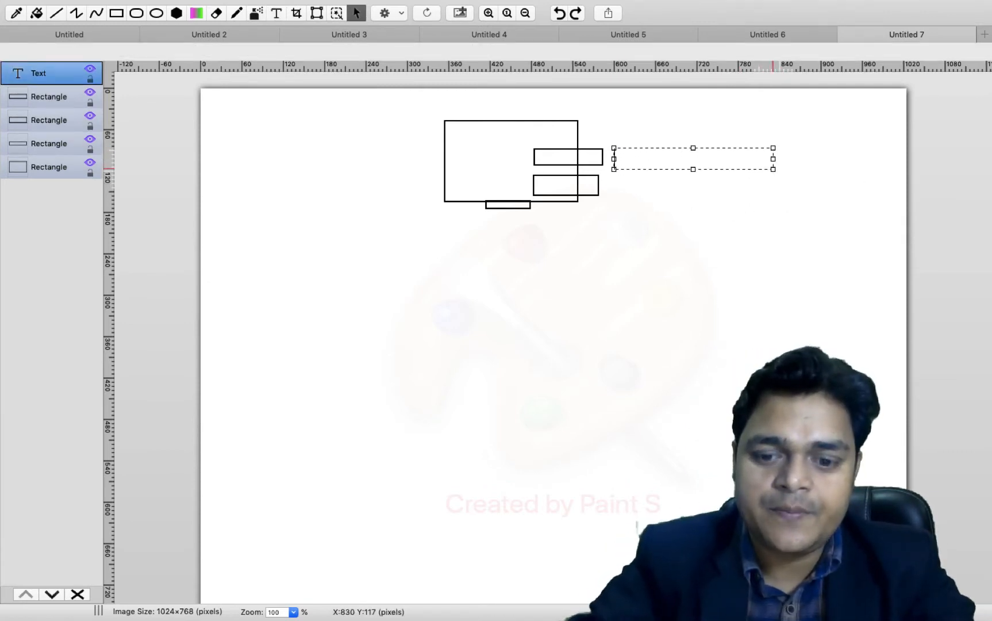
pyautogui.write('os')
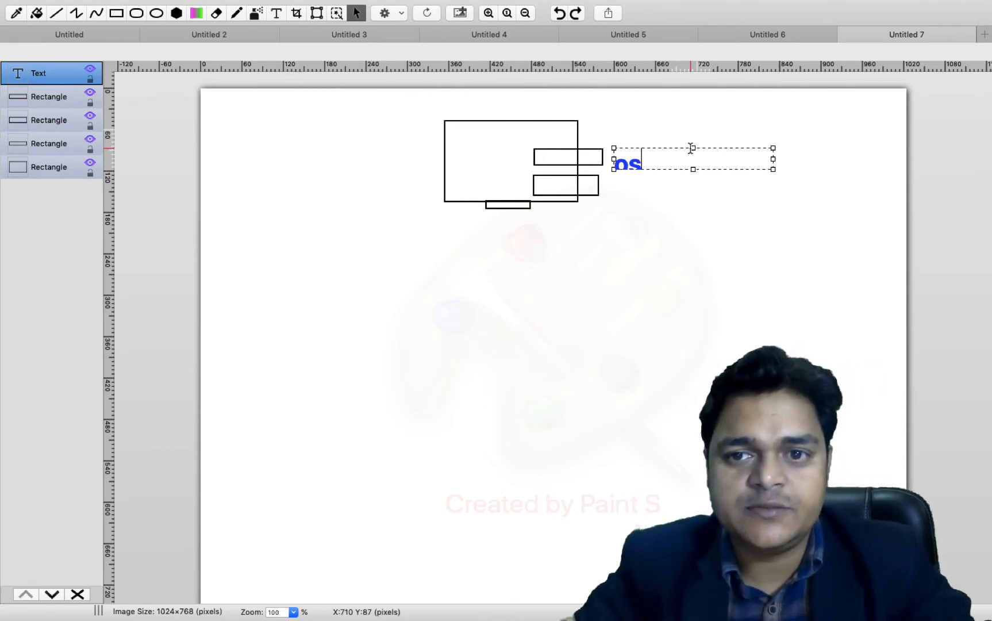
pyautogui.moveTo(692, 148); pyautogui.dragTo(692, 140)
pyautogui.click(702, 212)
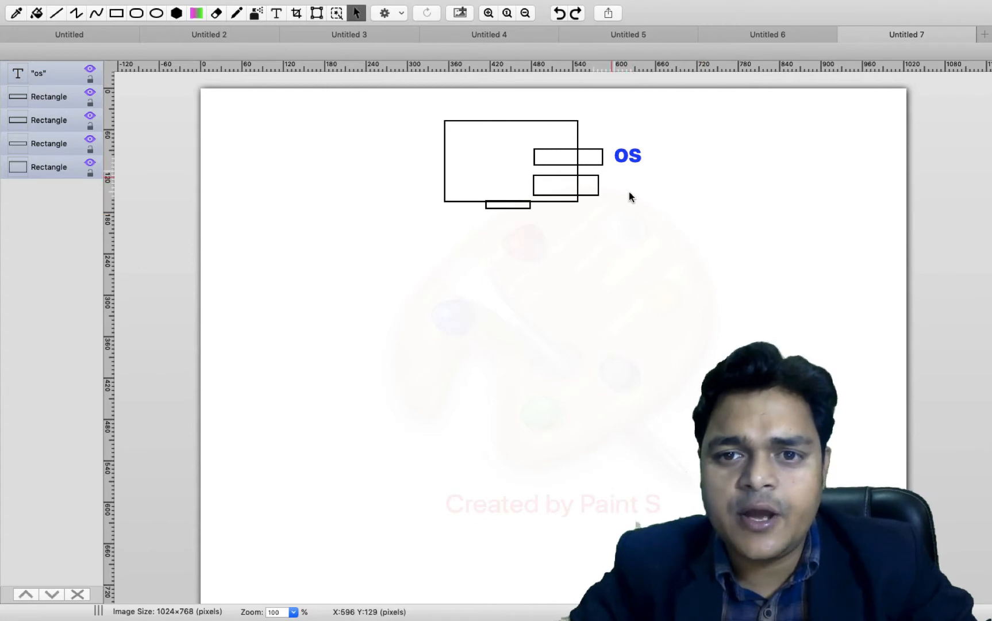
# Step: Add the text label "data" beside the lower small rectangle and enlarge its text box to fit
pyautogui.moveTo(607, 175); pyautogui.dragTo(739, 205)
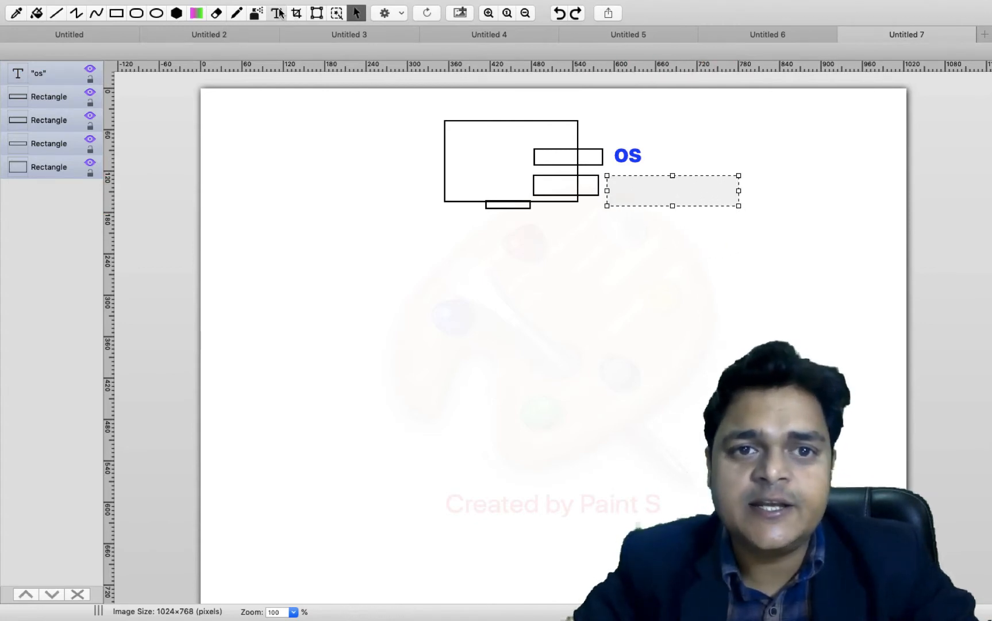
pyautogui.click(279, 13)
pyautogui.moveTo(619, 176); pyautogui.dragTo(749, 197)
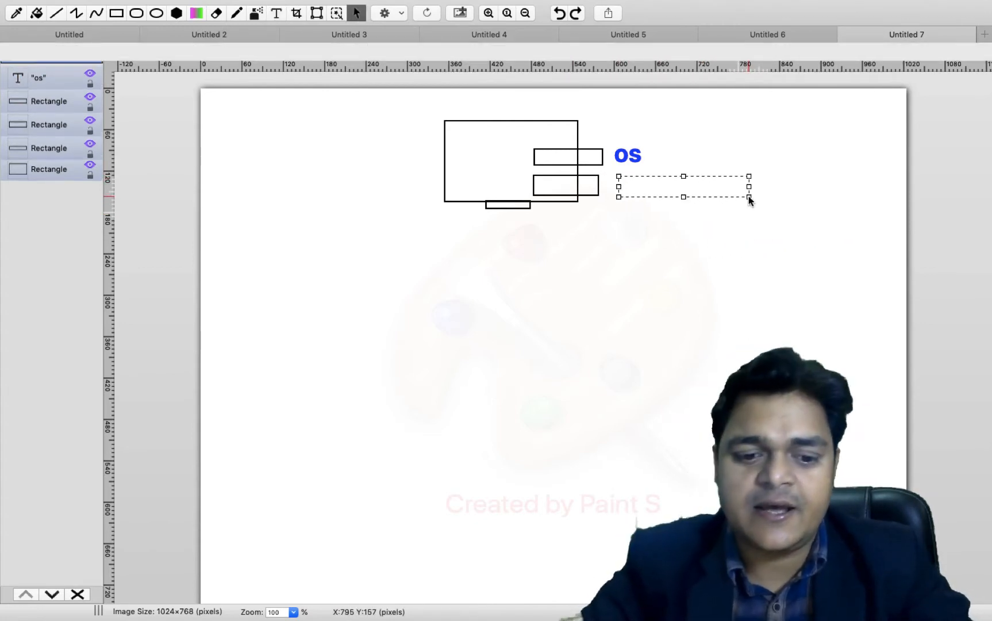
pyautogui.write('dtat')
pyautogui.press('BackSpace')
pyautogui.press('BackSpace')
pyautogui.press('BackSpace')
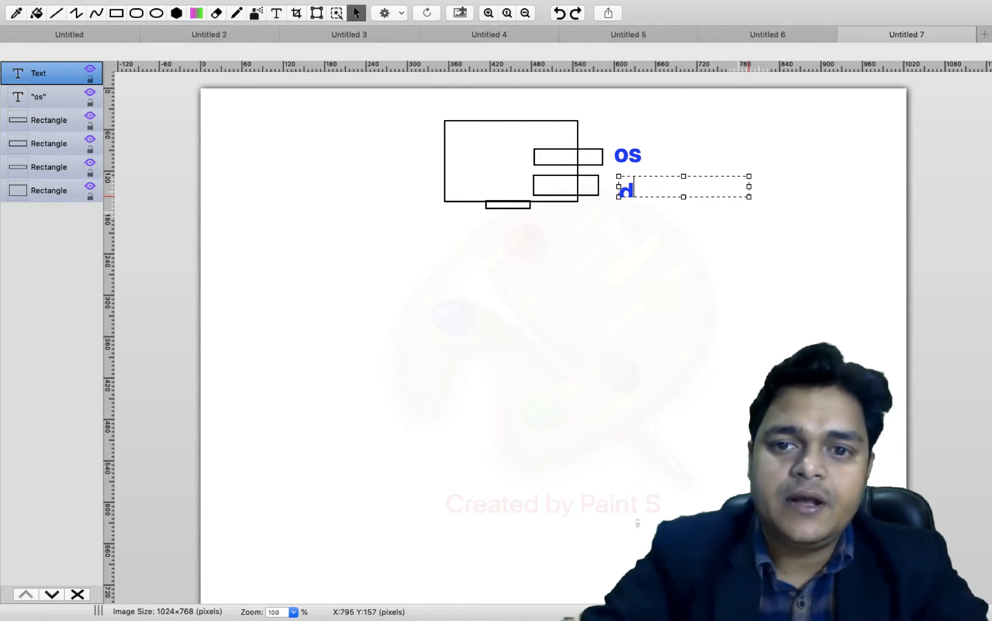
pyautogui.write('data')
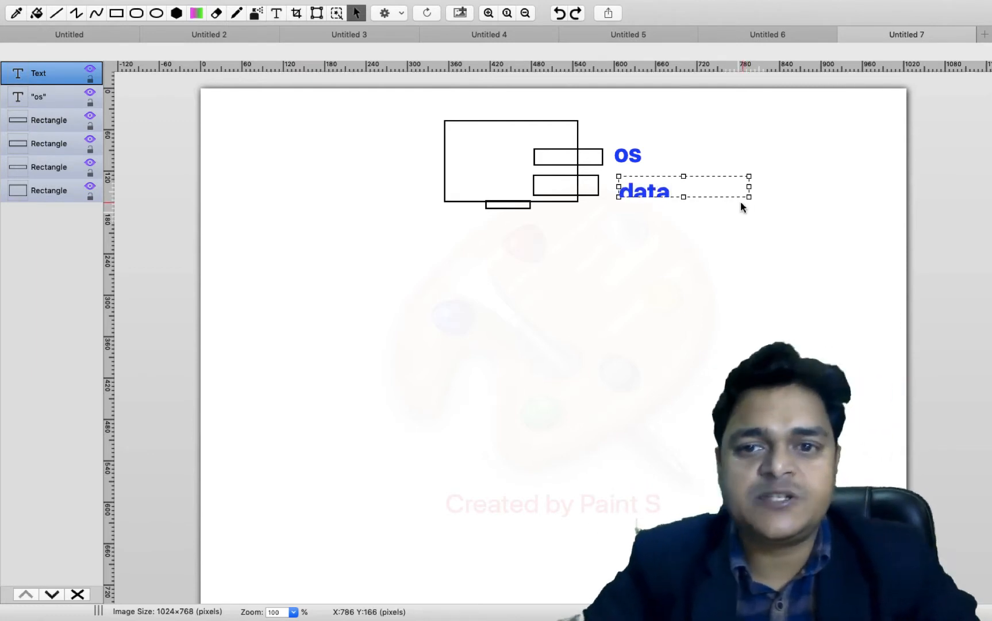
pyautogui.moveTo(684, 198); pyautogui.dragTo(687, 215)
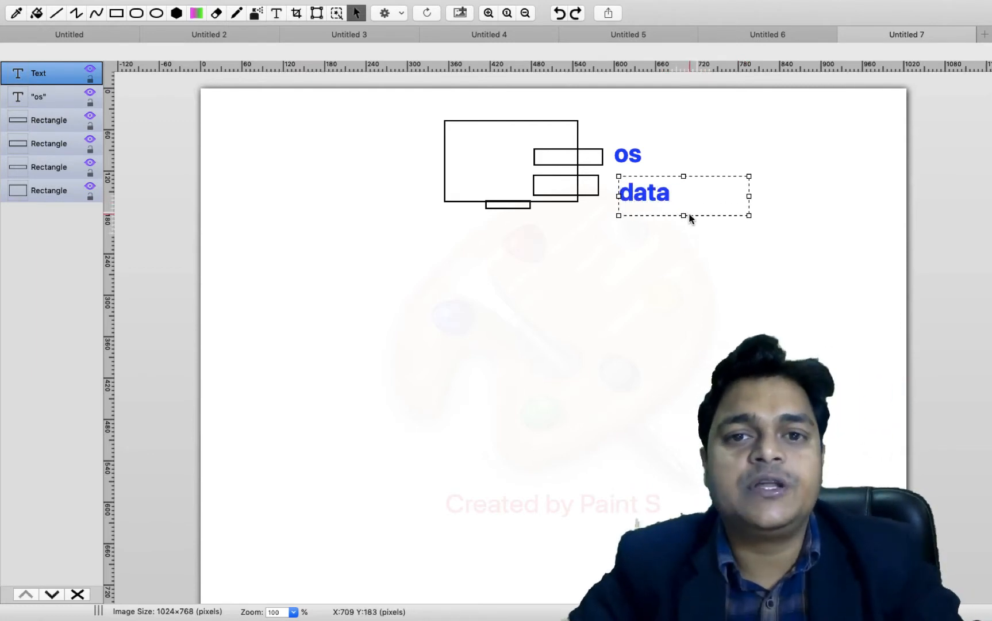
pyautogui.click(682, 282)
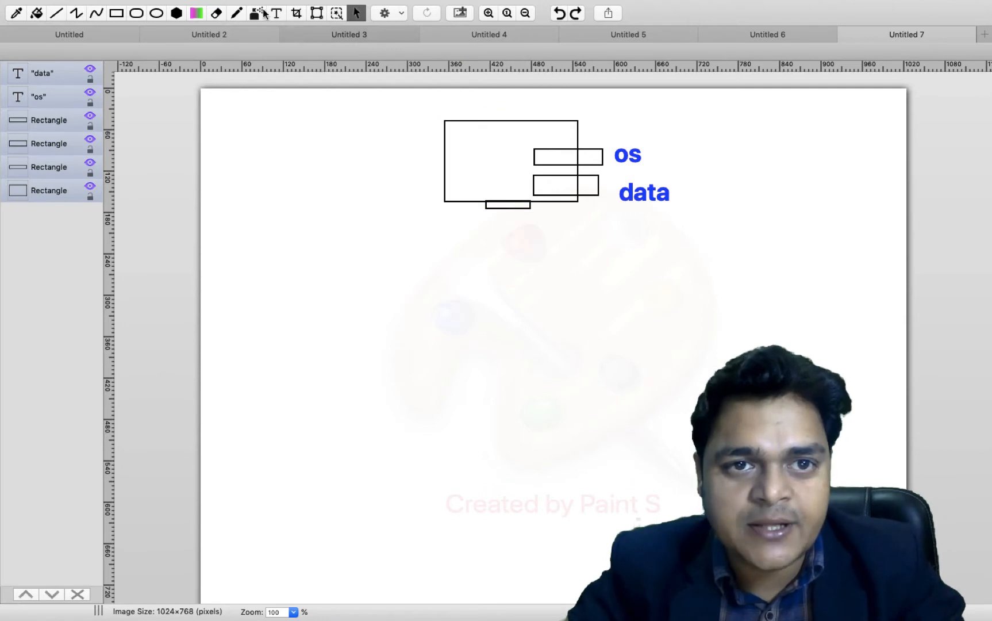
# Step: Sketch a freehand arrow from the data rectangle down to the lower right and another from the os rectangle to the right
pyautogui.click(236, 12)
pyautogui.moveTo(608, 188)
pyautogui.mouseDown()
pyautogui.moveTo(687, 264)
pyautogui.moveTo(685, 316)
pyautogui.moveTo(707, 316)
pyautogui.mouseUp()
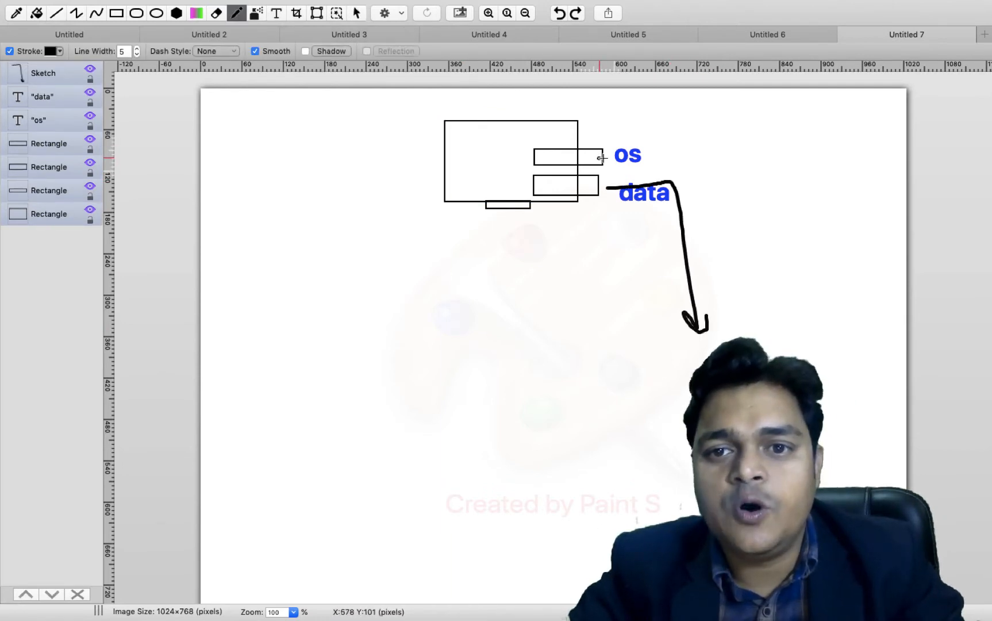
pyautogui.moveTo(602, 158)
pyautogui.mouseDown()
pyautogui.moveTo(715, 142)
pyautogui.moveTo(717, 163)
pyautogui.mouseUp()
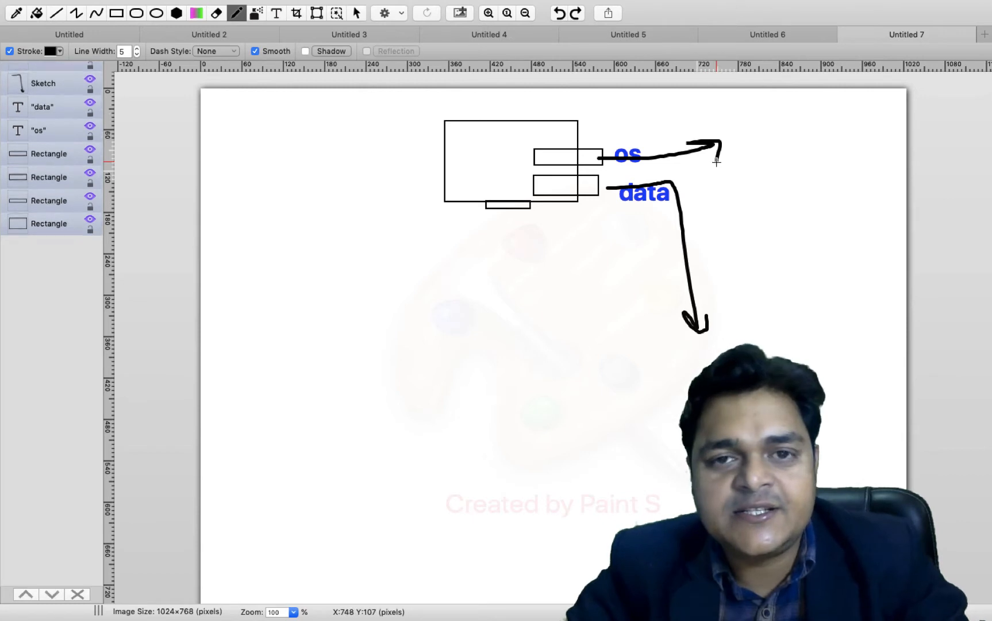
# Step: Draw an ellipse below the tip of the data arrow and label it "copy of your data" in a widened text box
pyautogui.click(157, 13)
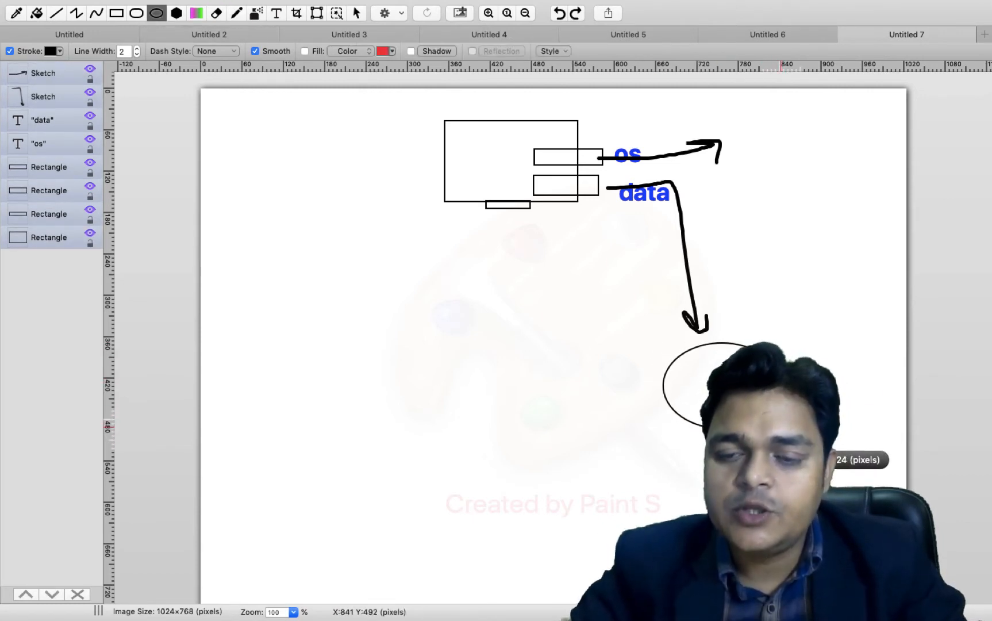
pyautogui.moveTo(783, 428); pyautogui.dragTo(782, 428)
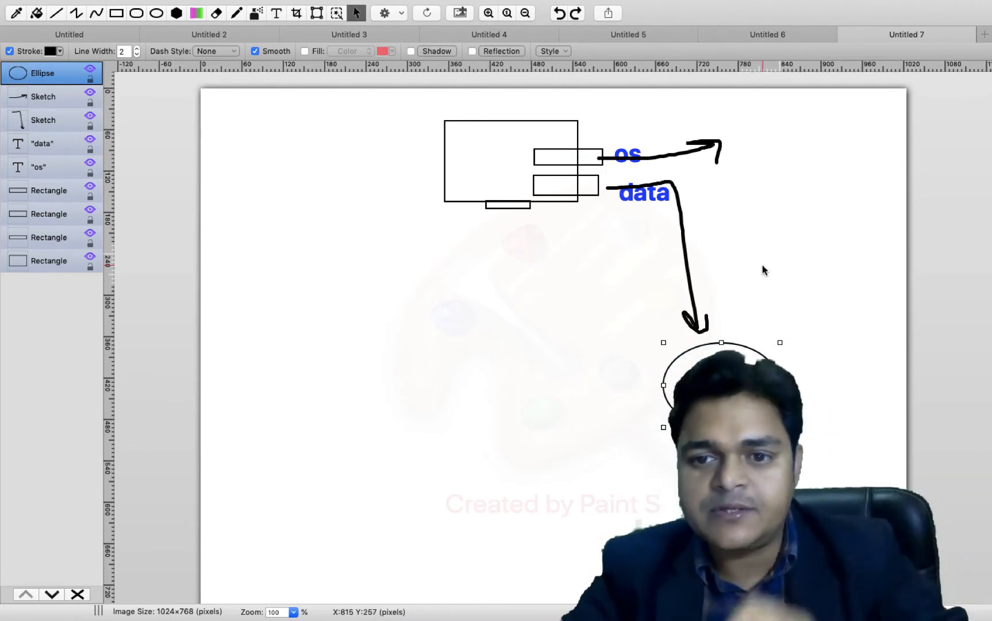
pyautogui.click(276, 13)
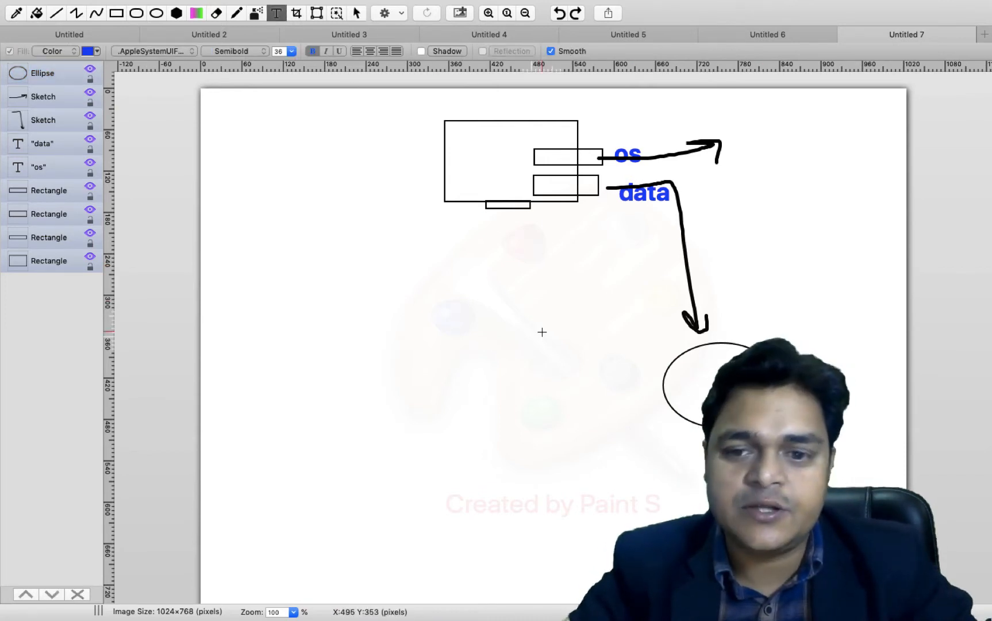
pyautogui.moveTo(665, 429); pyautogui.dragTo(852, 494)
pyautogui.write('co')
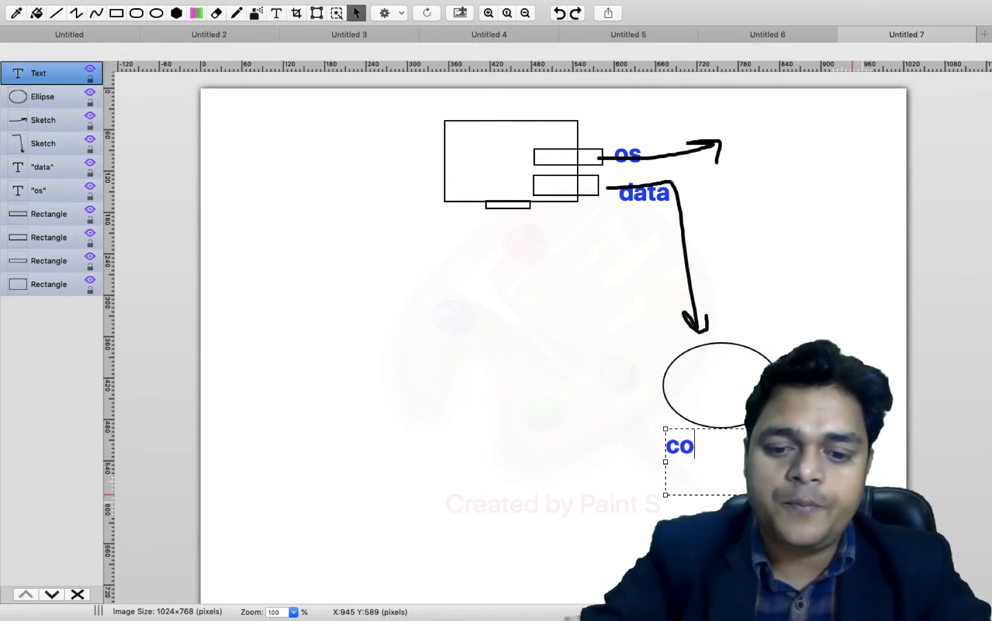
pyautogui.write('py of')
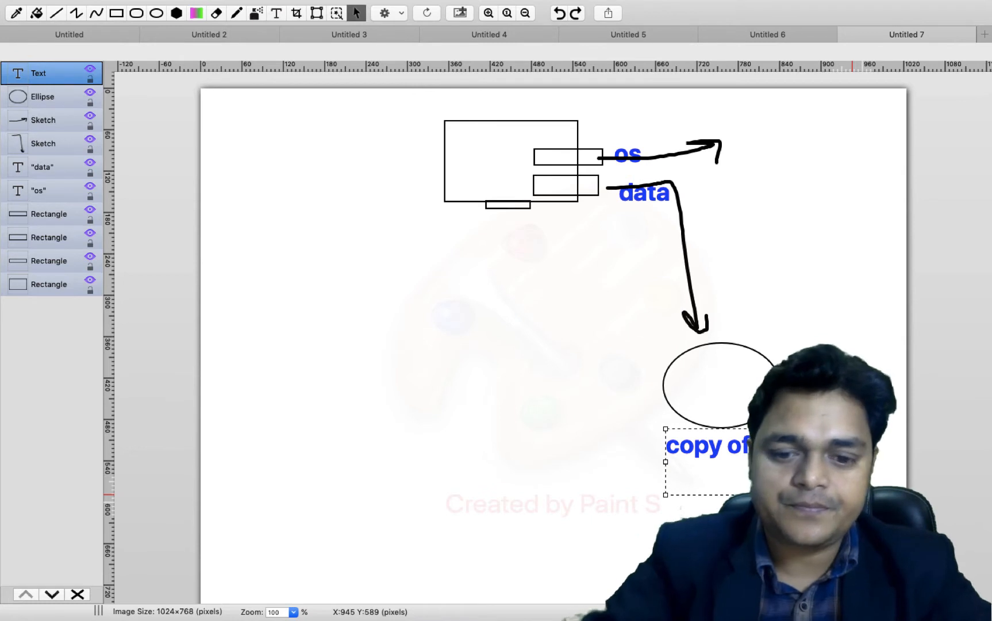
pyautogui.press('Return')
pyautogui.write('data')
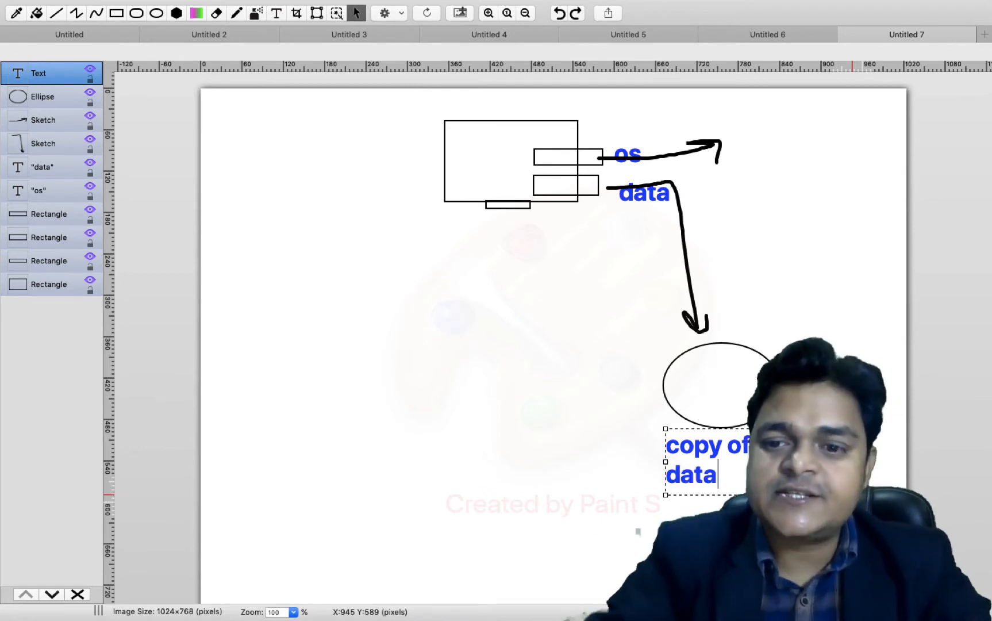
pyautogui.moveTo(853, 462); pyautogui.dragTo(895, 462)
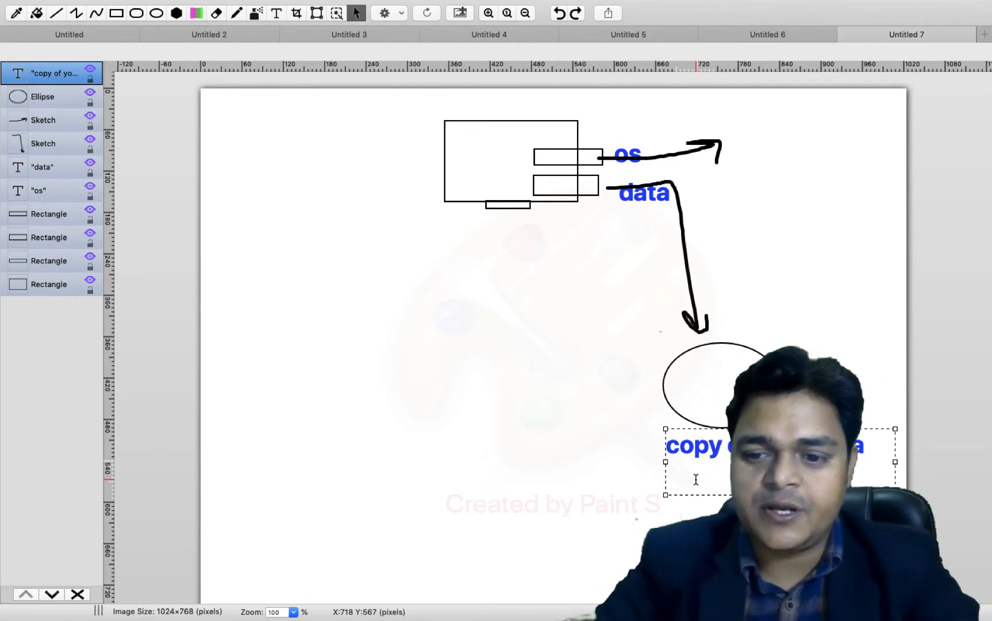
# Step: Add a second line with an opening parenthesis and "Disk" to the ellipse's label, and dismiss the news notification
pyautogui.press('Return')
pyautogui.write('(')
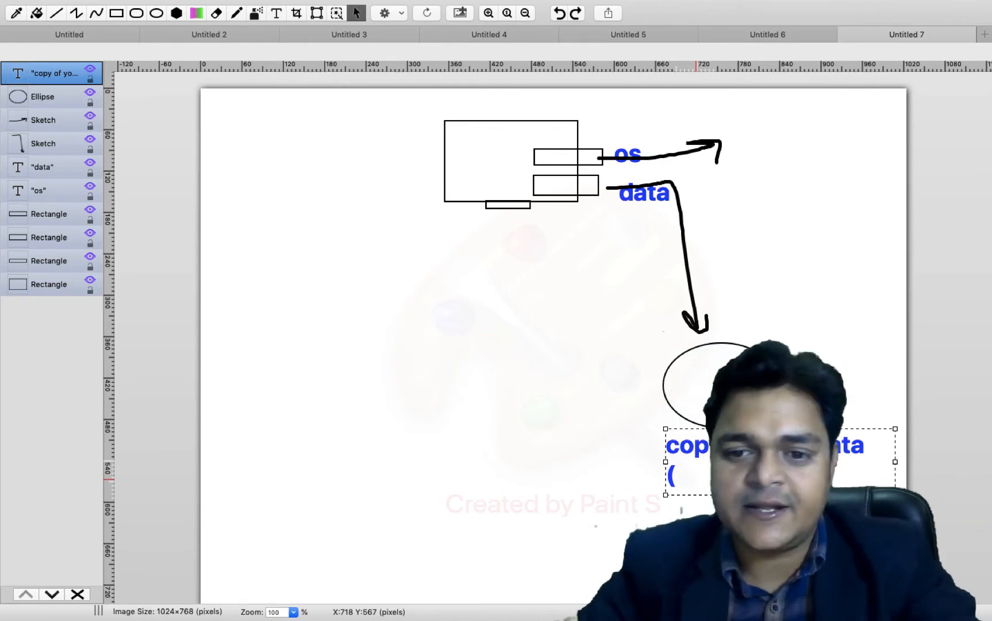
pyautogui.write('Drive')
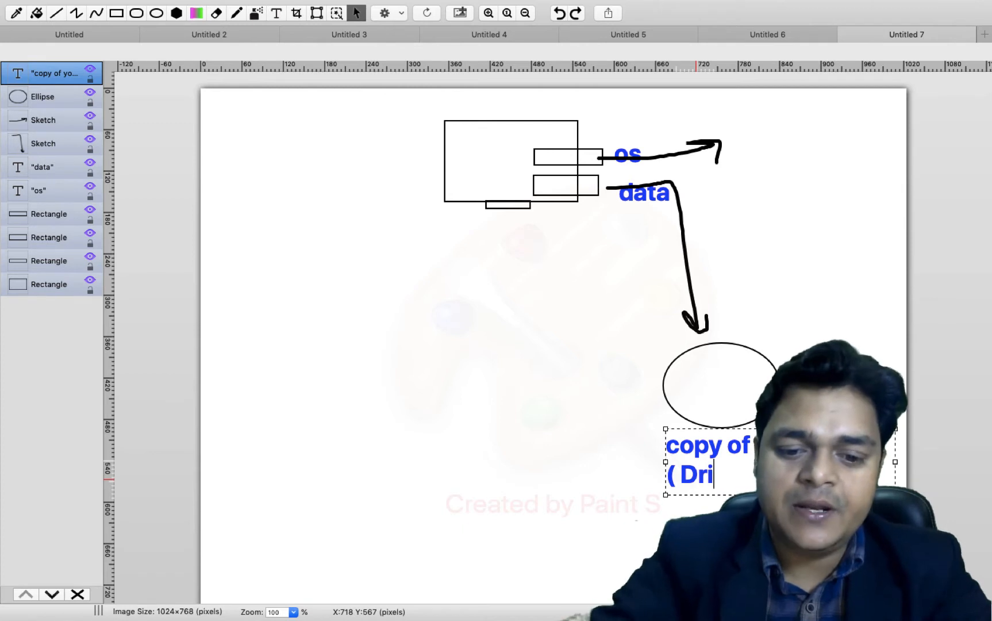
pyautogui.press('BackSpace')
pyautogui.press('BackSpace')
pyautogui.press('BackSpace')
pyautogui.press('BackSpace')
pyautogui.press('BackSpace')
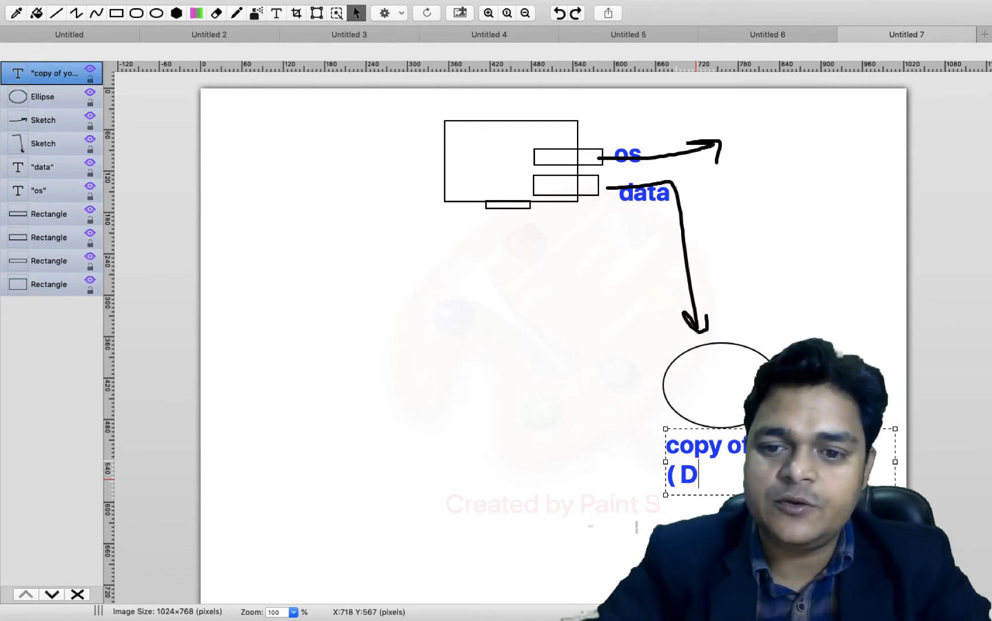
pyautogui.write('Disk')
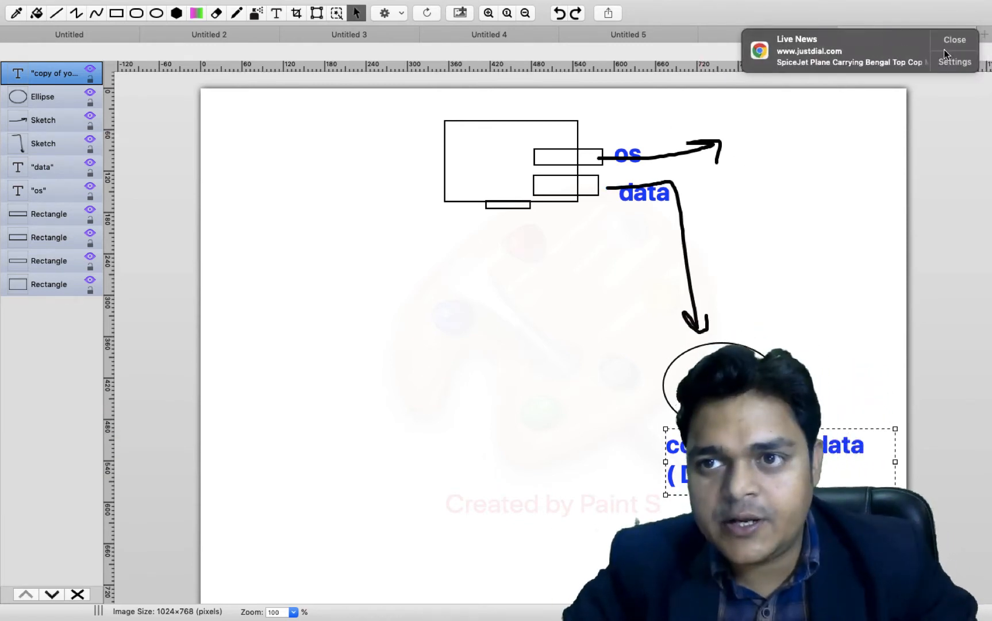
pyautogui.click(950, 41)
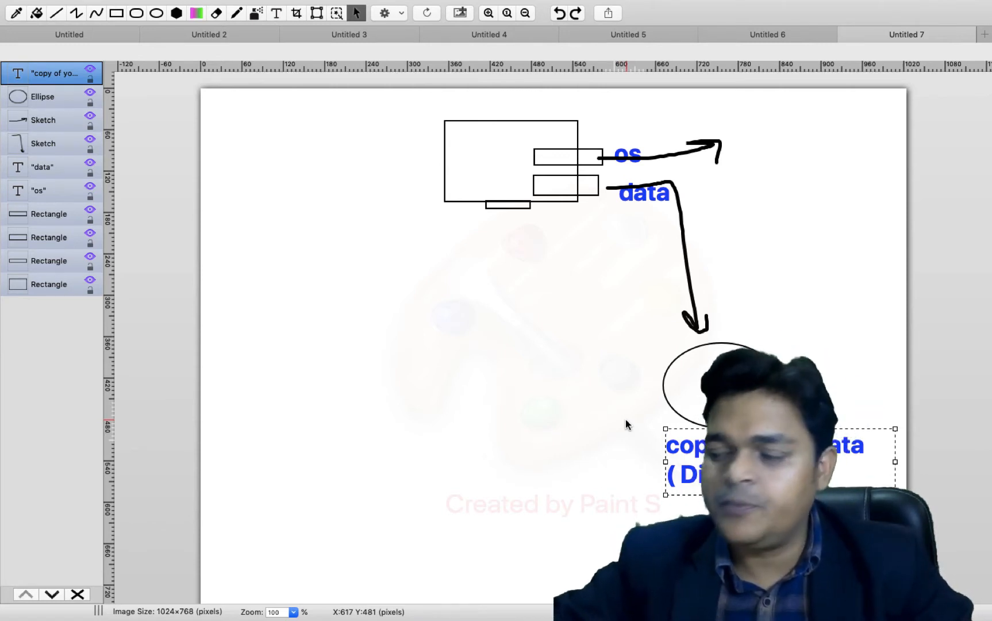
pyautogui.click(730, 344)
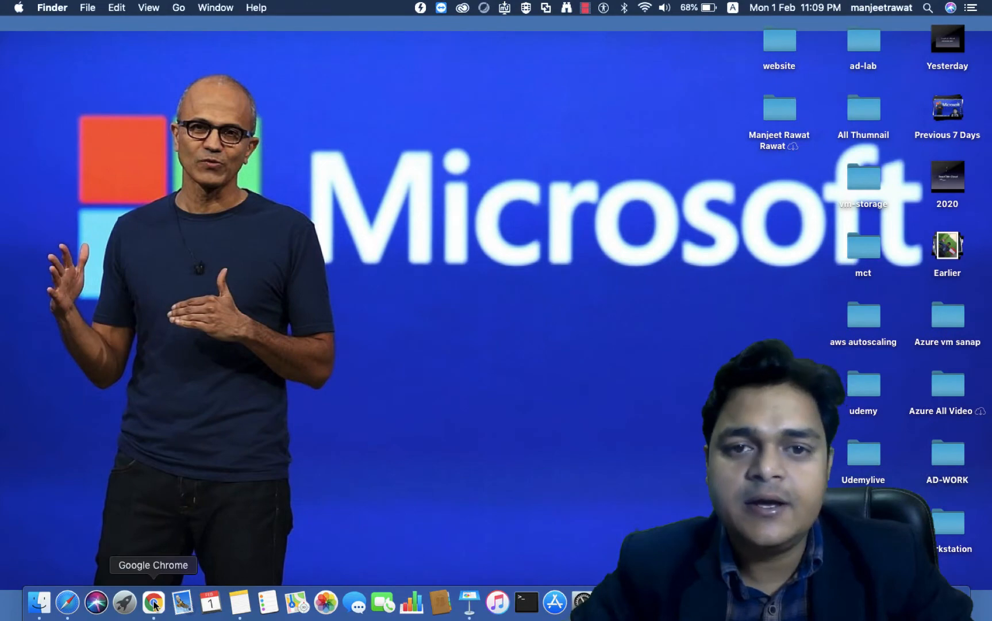
# Step: Switch to Google Chrome, and from there bring up the saved desktops window of Microsoft Remote Desktop
pyautogui.click(154, 603)
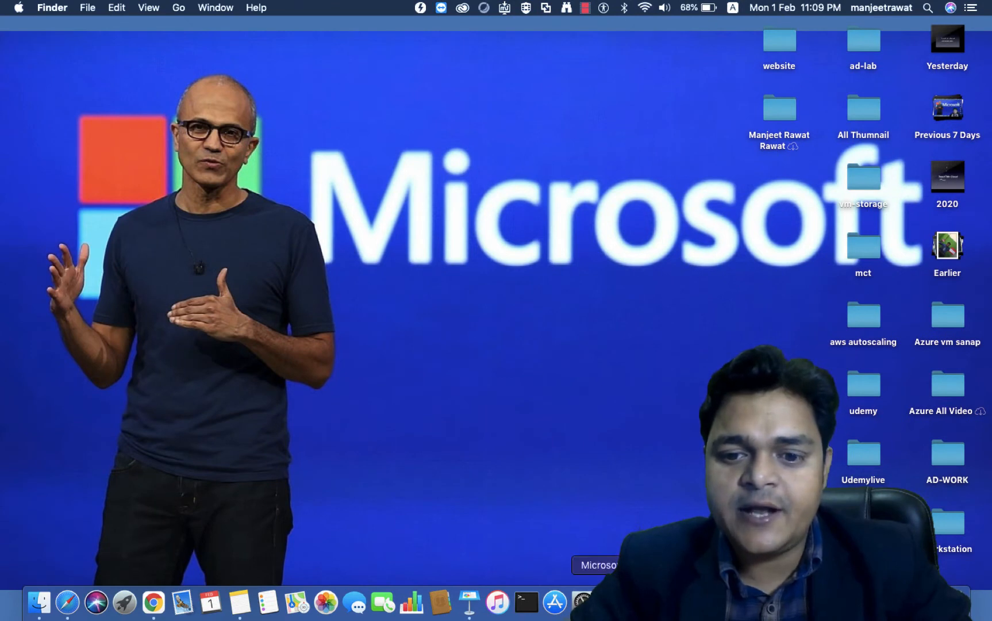
pyautogui.rightClick(641, 603)
pyautogui.click(655, 532)
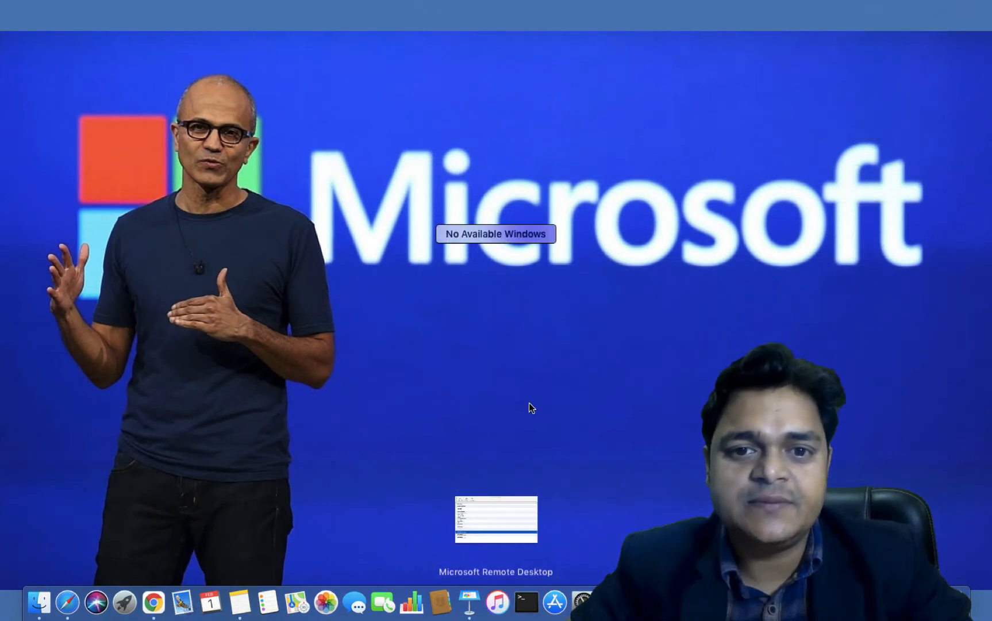
pyautogui.click(499, 507)
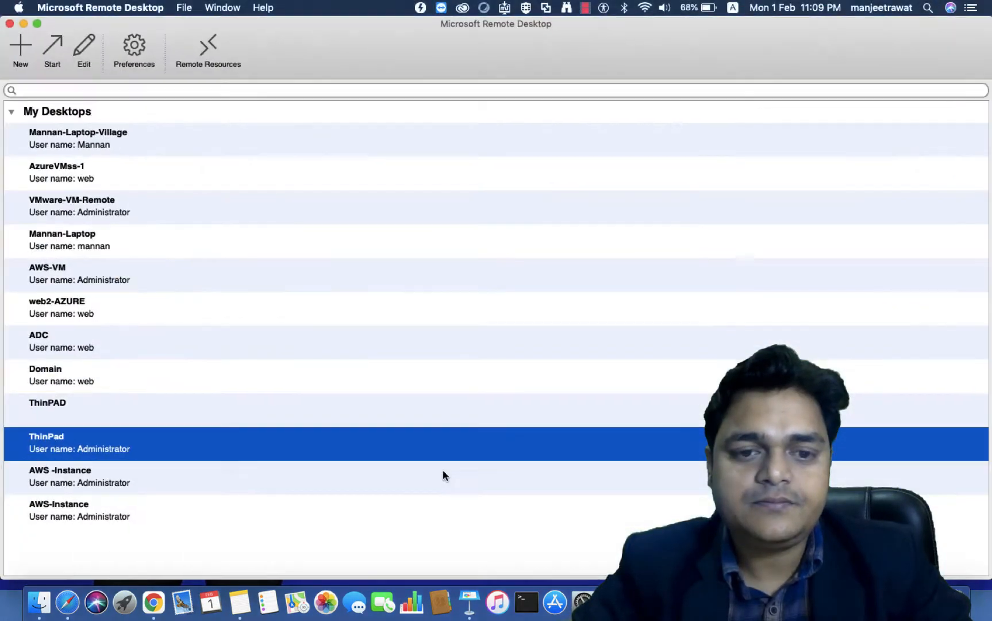
# Step: Edit the ThinPad connection with user name Administrator, setting its PC name to 13.89.54.42, and close its settings
pyautogui.rightClick(68, 443)
pyautogui.click(106, 461)
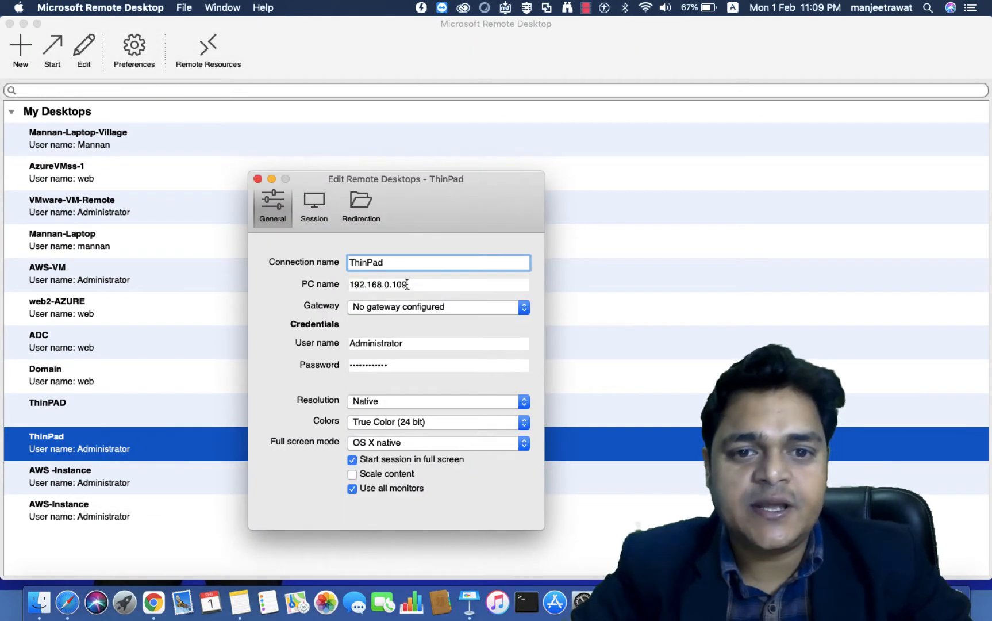
pyautogui.press('Tab')
pyautogui.write('13.89.54.42')
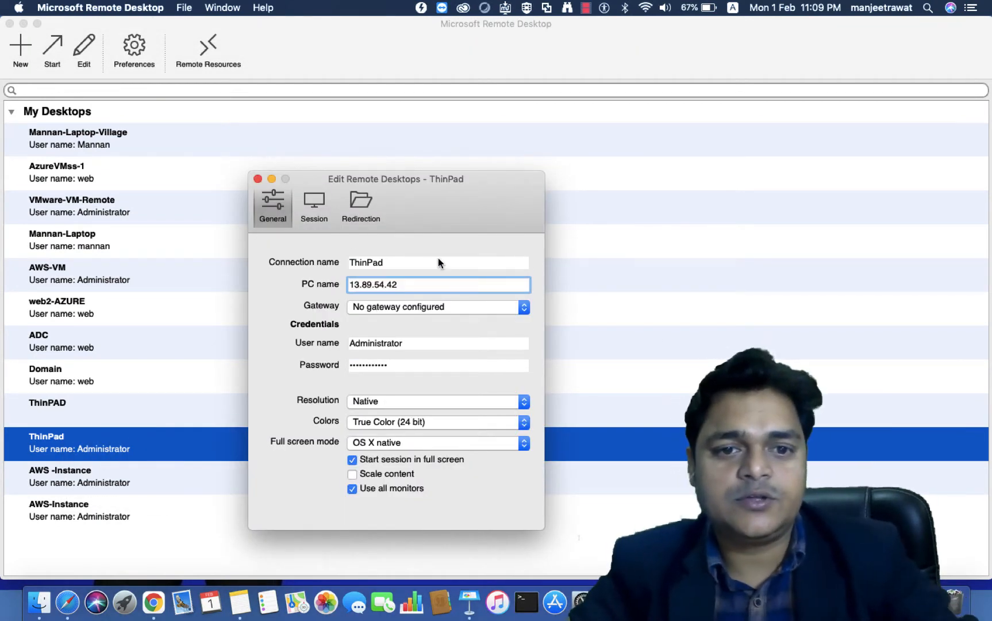
pyautogui.click(258, 179)
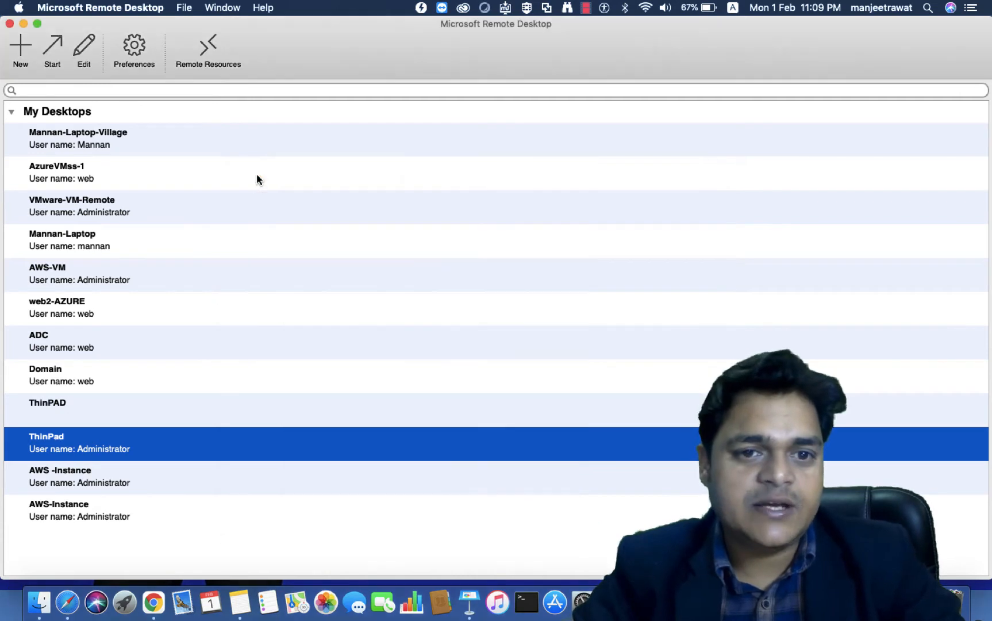
# Step: Set the AzureVMss-1 connection's PC name to 13.89.54.42 and close its settings
pyautogui.rightClick(63, 180)
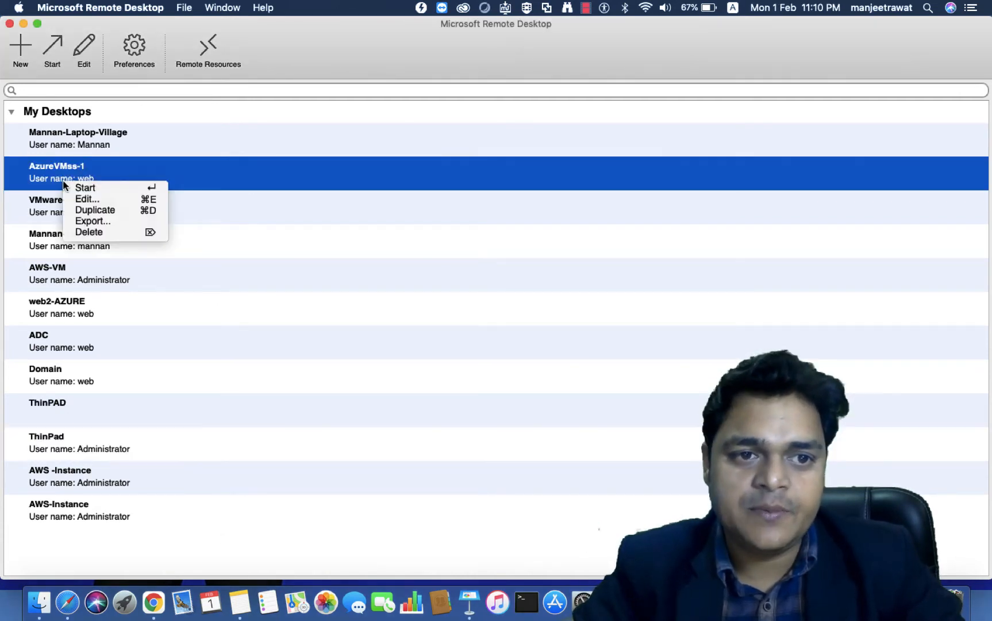
pyautogui.click(93, 200)
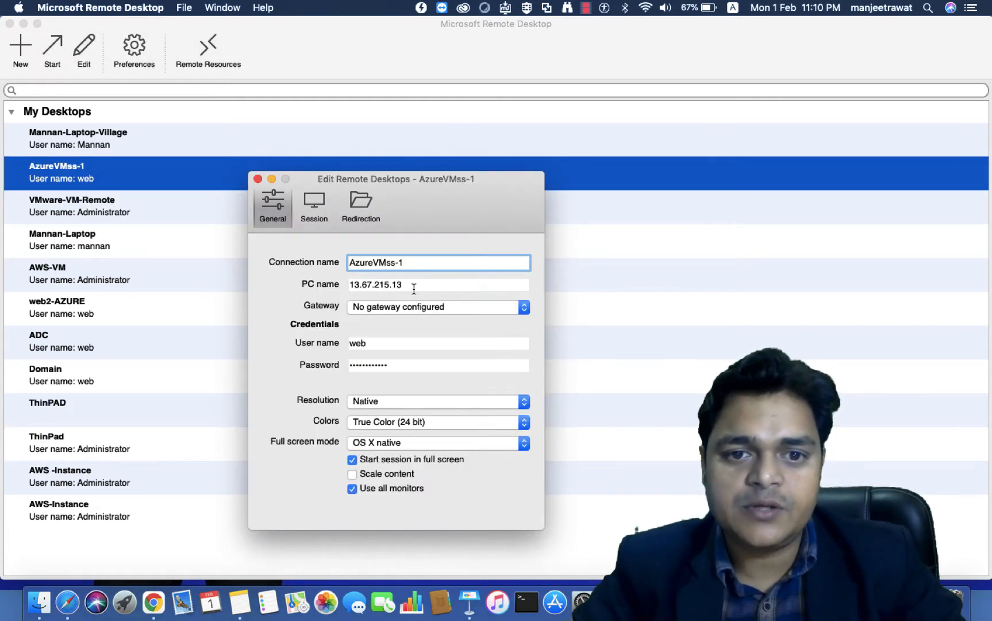
pyautogui.tripleClick(414, 286)
pyautogui.write('13.89.54.42')
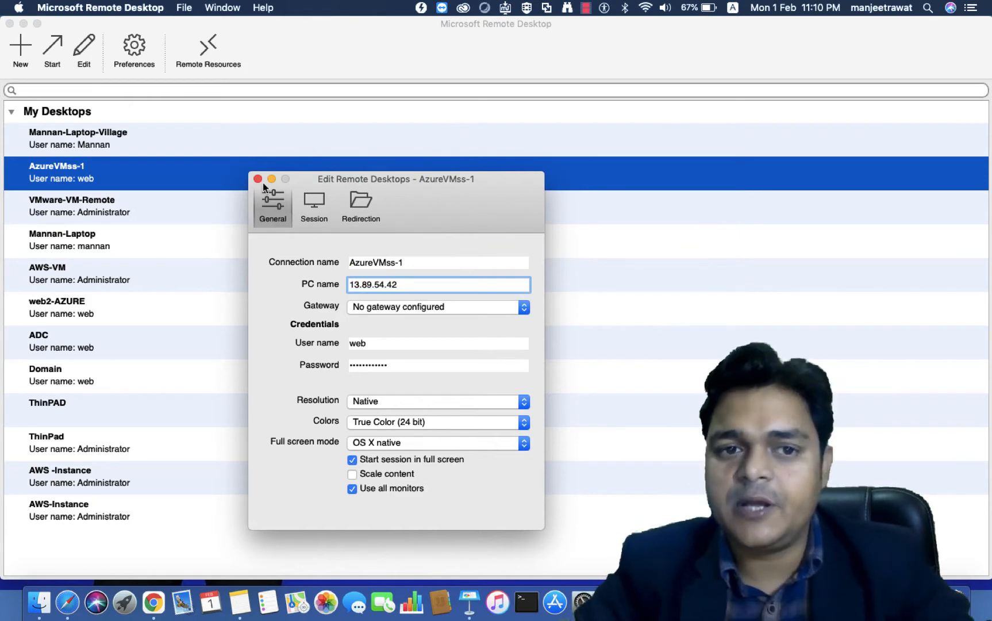
pyautogui.click(257, 179)
# Step: Connect to the AzureVMss-1 desktop despite the unverified certificate, minimize the connection list, and bring the remote session to the front
pyautogui.doubleClick(111, 177)
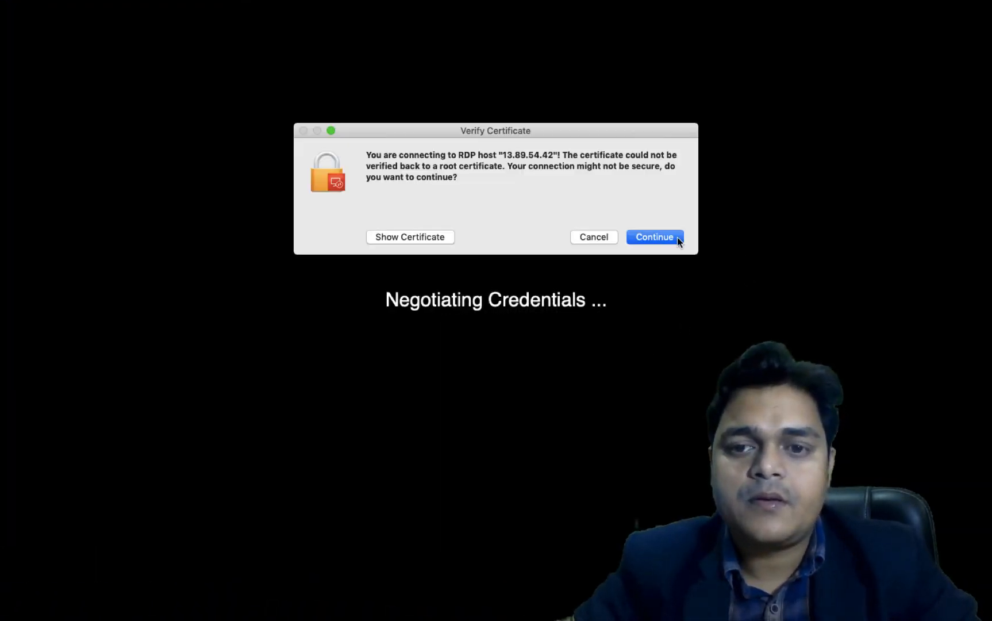
pyautogui.click(652, 238)
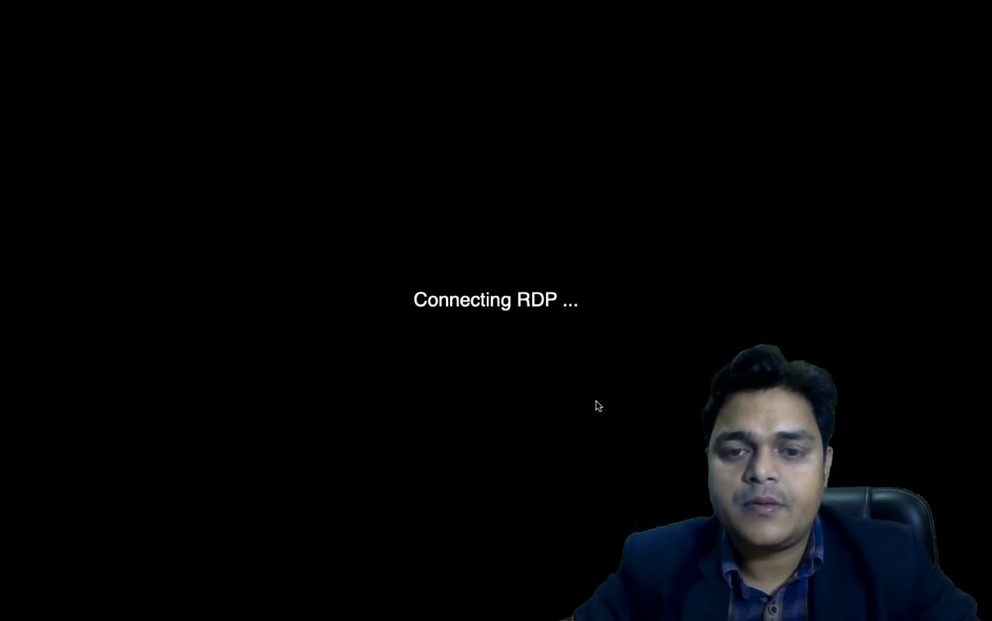
pyautogui.hotkey('ctrl', 'Left')
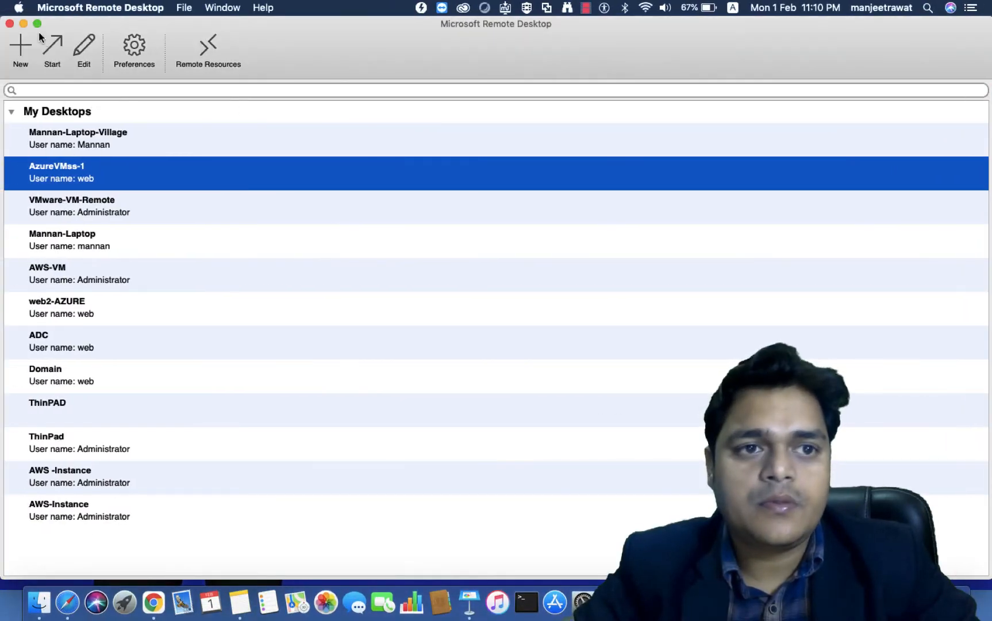
pyautogui.click(24, 29)
pyautogui.hotkey('ctrl', 'Right')
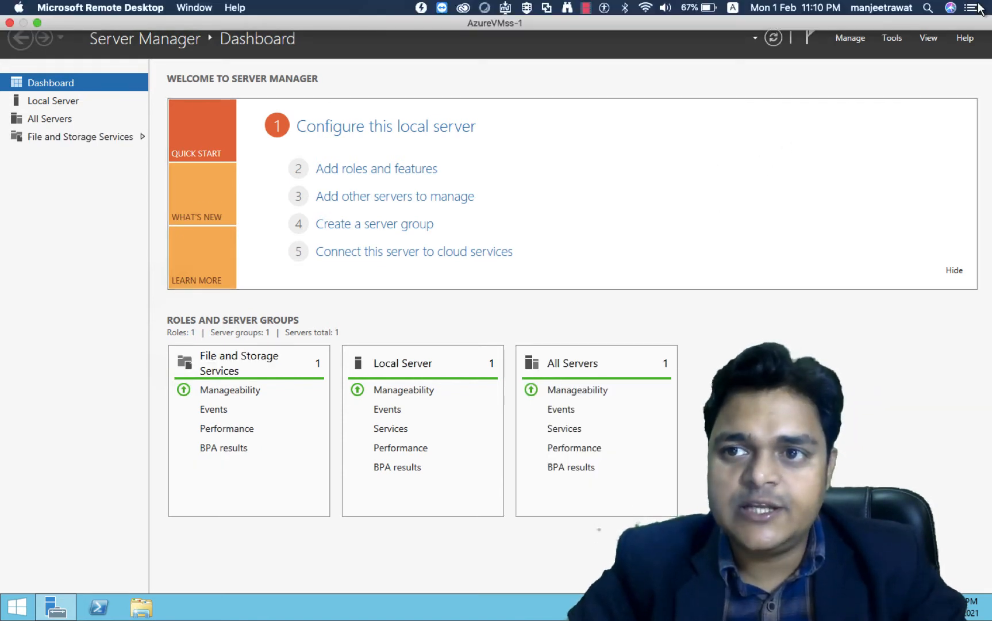
# Step: Close Server Manager on the remote server, run diskmgmt.msc, and maximize the Disk Management window
pyautogui.click(982, 7)
pyautogui.click(679, 187)
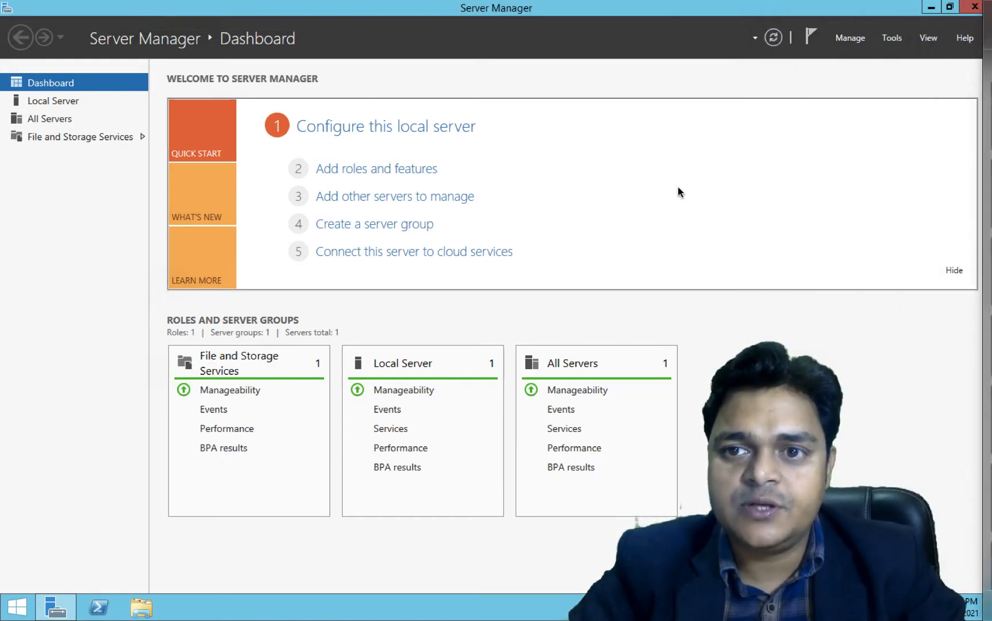
pyautogui.click(975, 7)
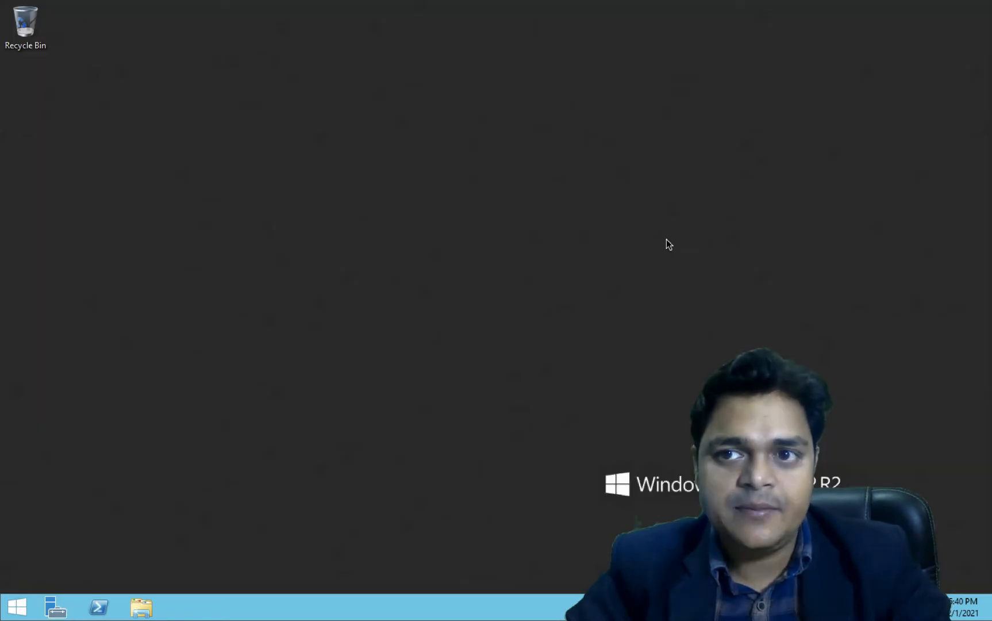
pyautogui.press('super+r')
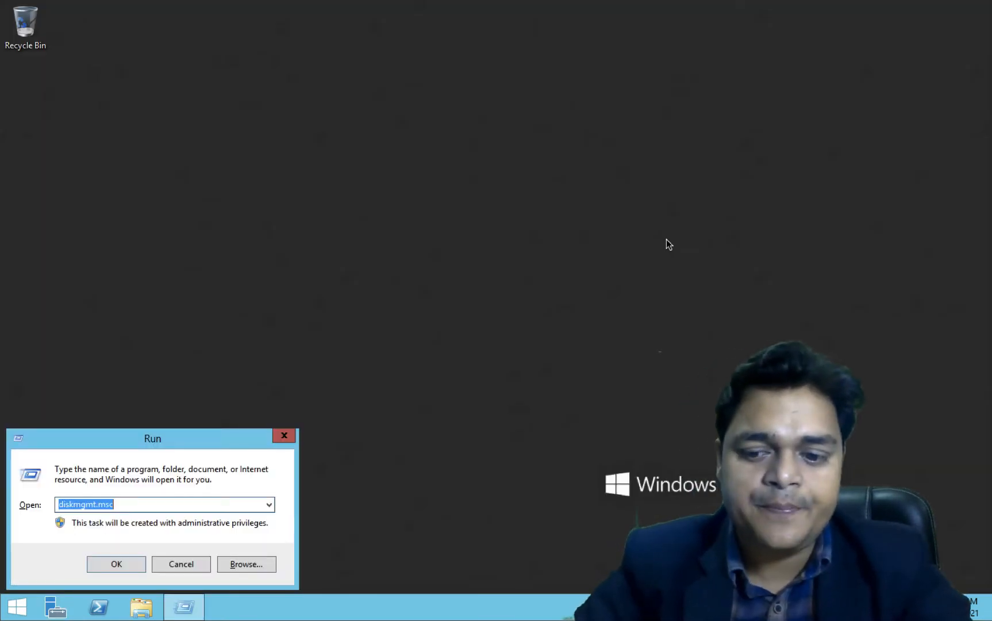
pyautogui.press('Return')
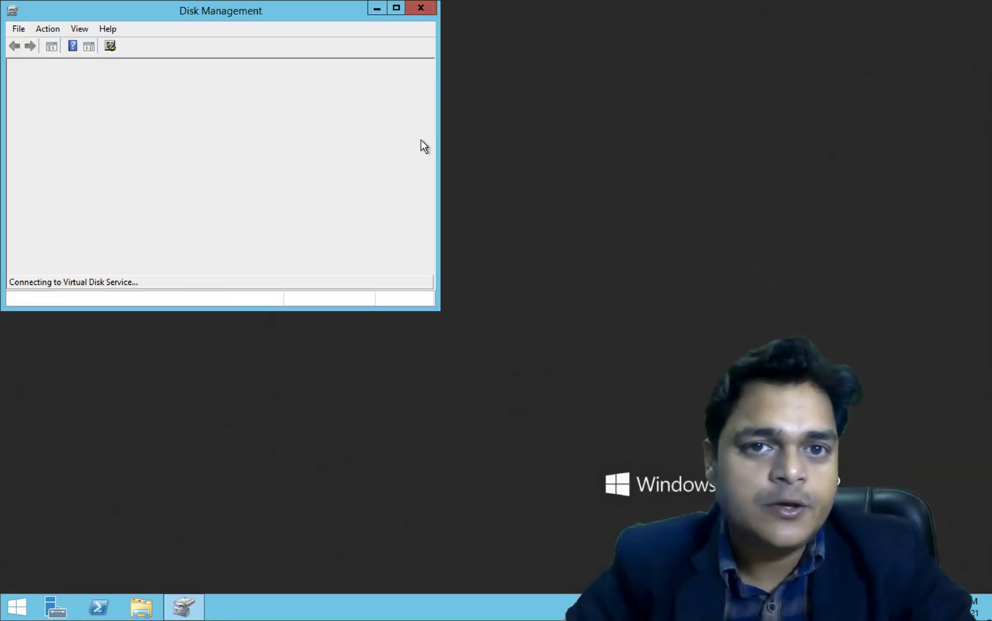
pyautogui.click(397, 8)
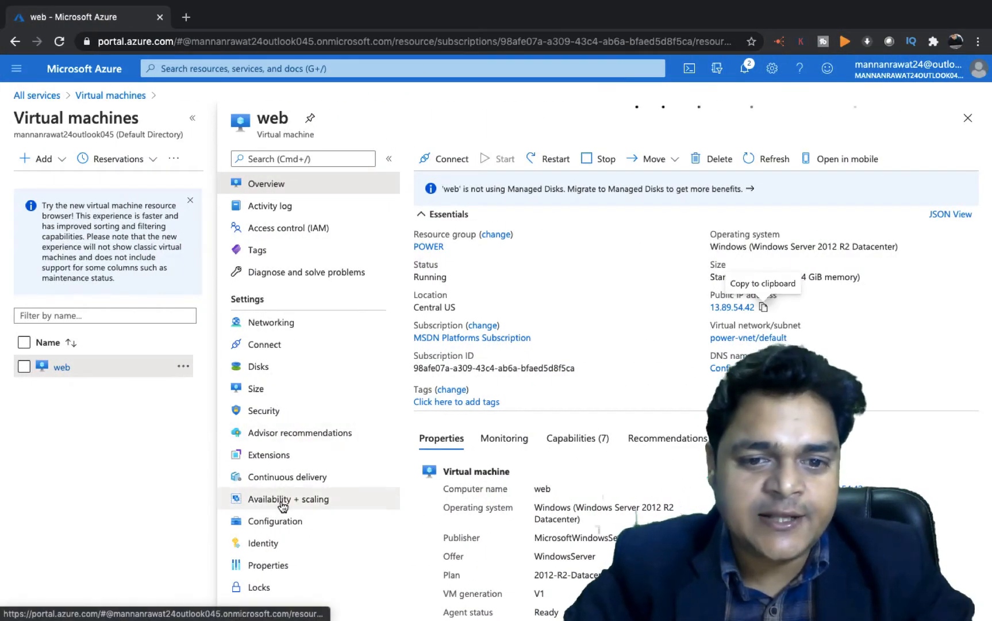
# Step: In the Azure portal in Google Chrome, add a new data disk named extra-disk to the web virtual machine
pyautogui.scroll(-2, 282, 505)
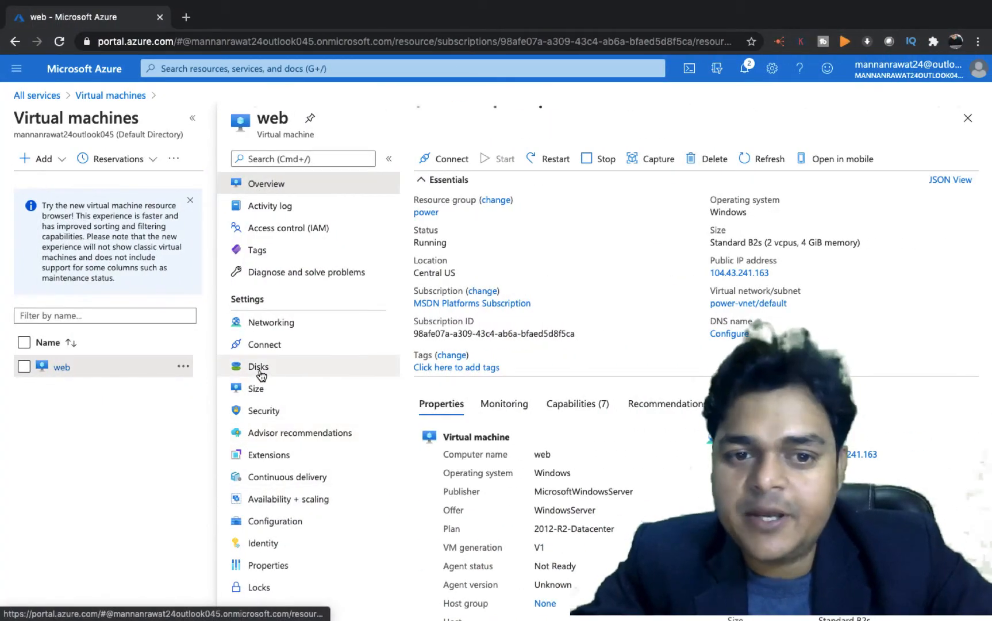
pyautogui.click(258, 367)
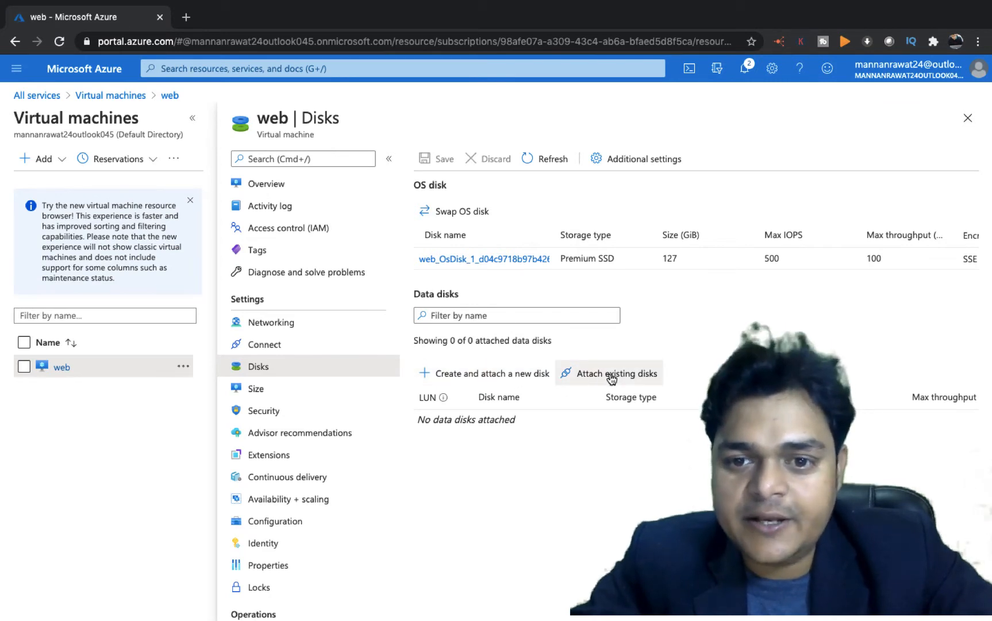
pyautogui.click(498, 375)
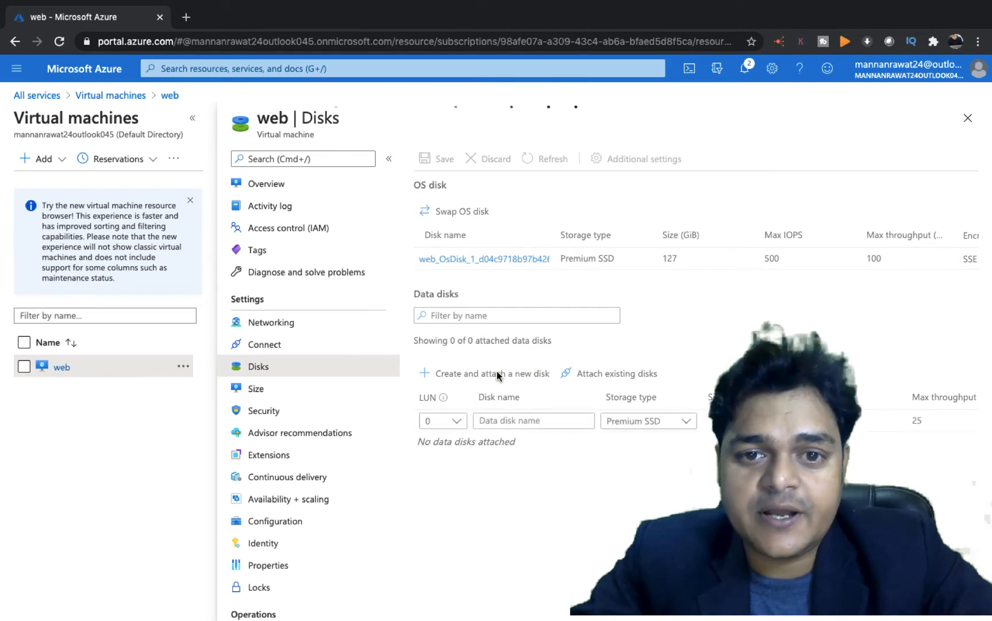
pyautogui.click(504, 424)
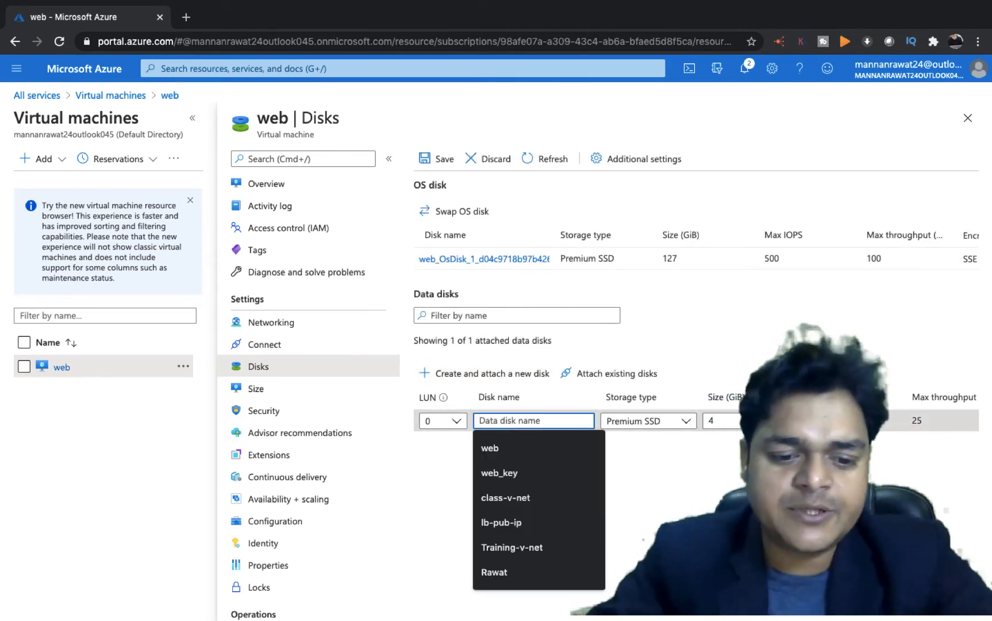
pyautogui.write('ex')
pyautogui.press('BackSpace')
pyautogui.press('BackSpace')
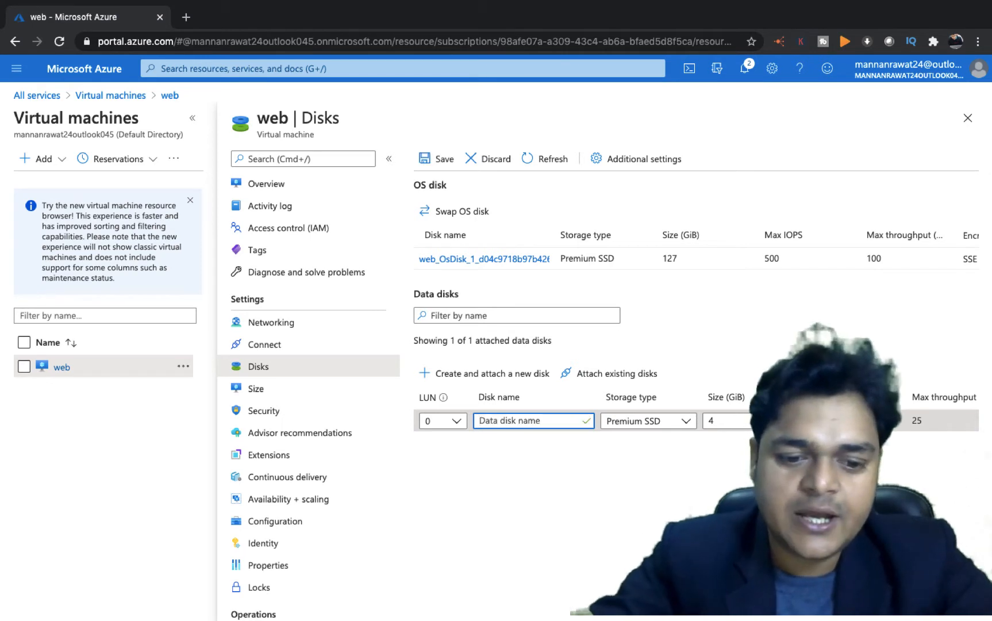
pyautogui.write('extra-dis')
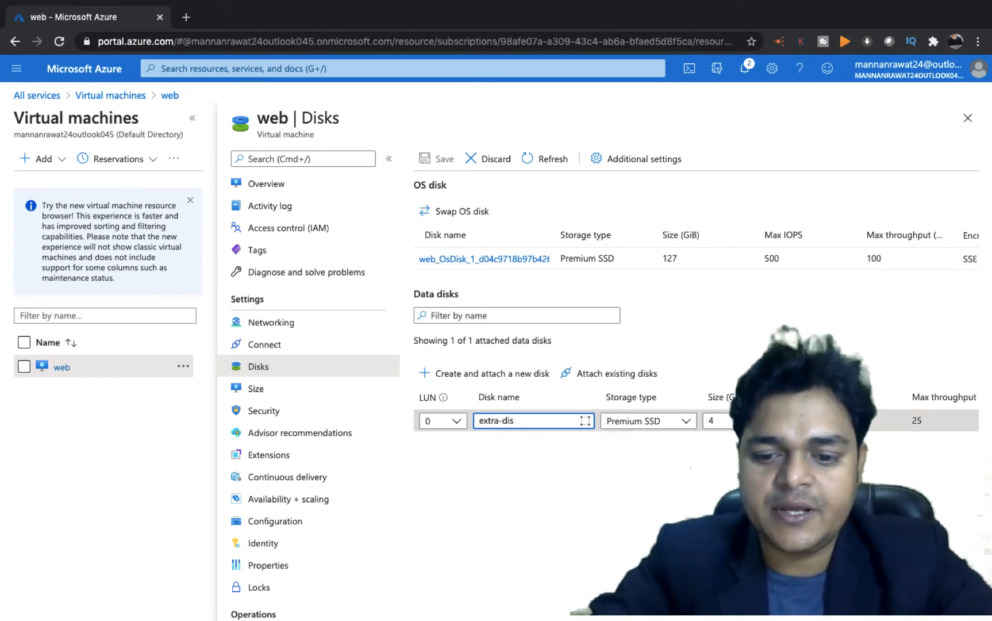
pyautogui.write('k')
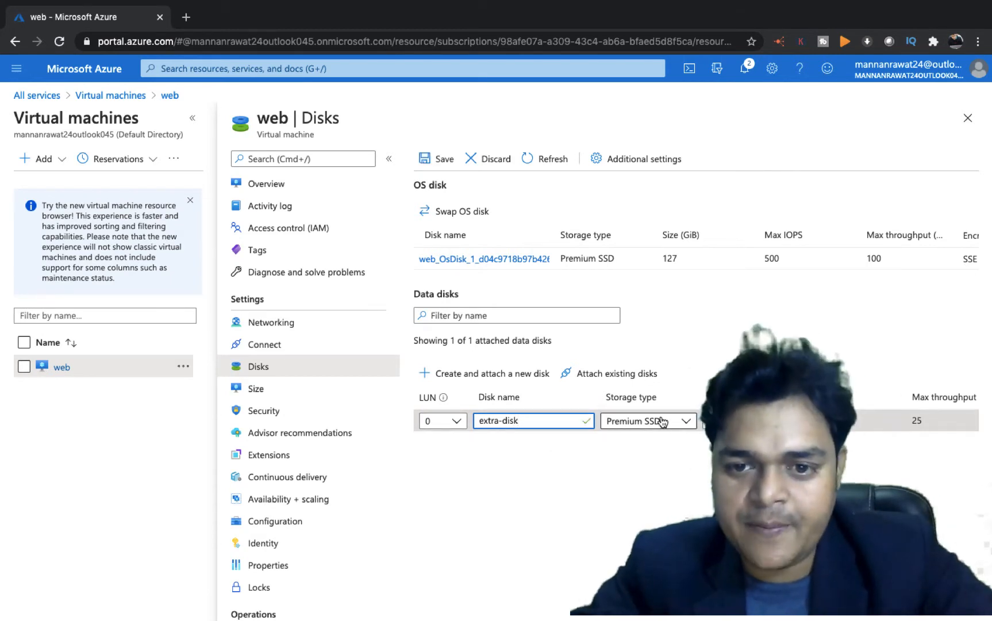
# Step: Set the new data disk's size to 15 GiB and save the virtual machine's disk changes
pyautogui.press('Tab')
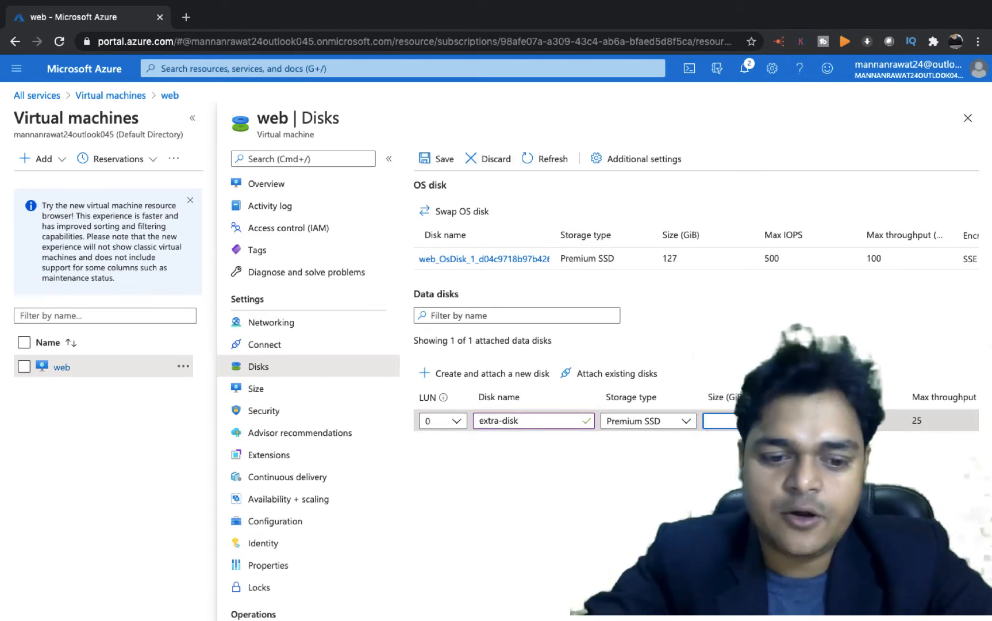
pyautogui.write('15')
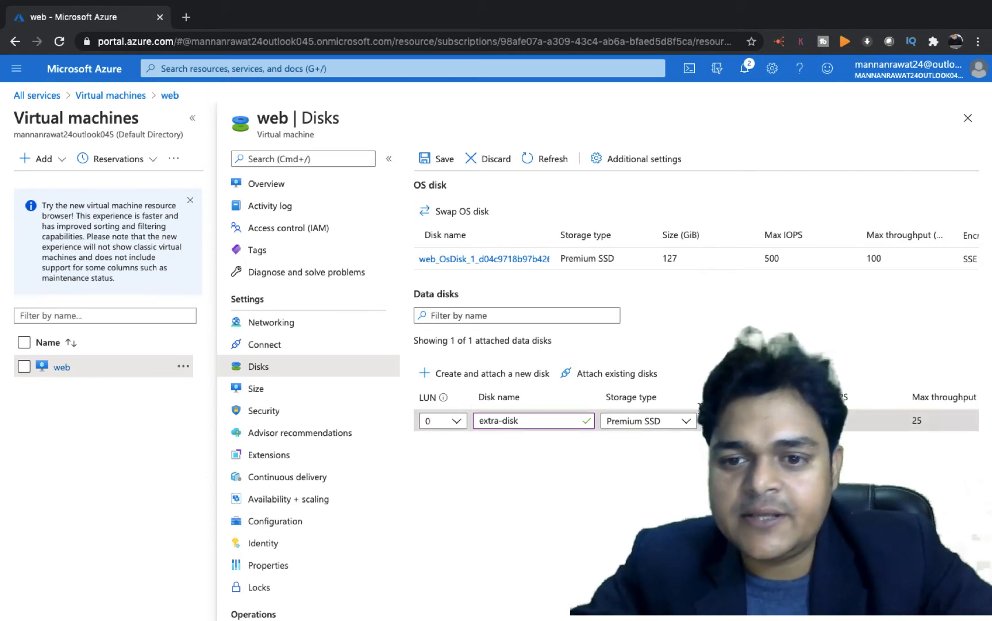
pyautogui.click(446, 159)
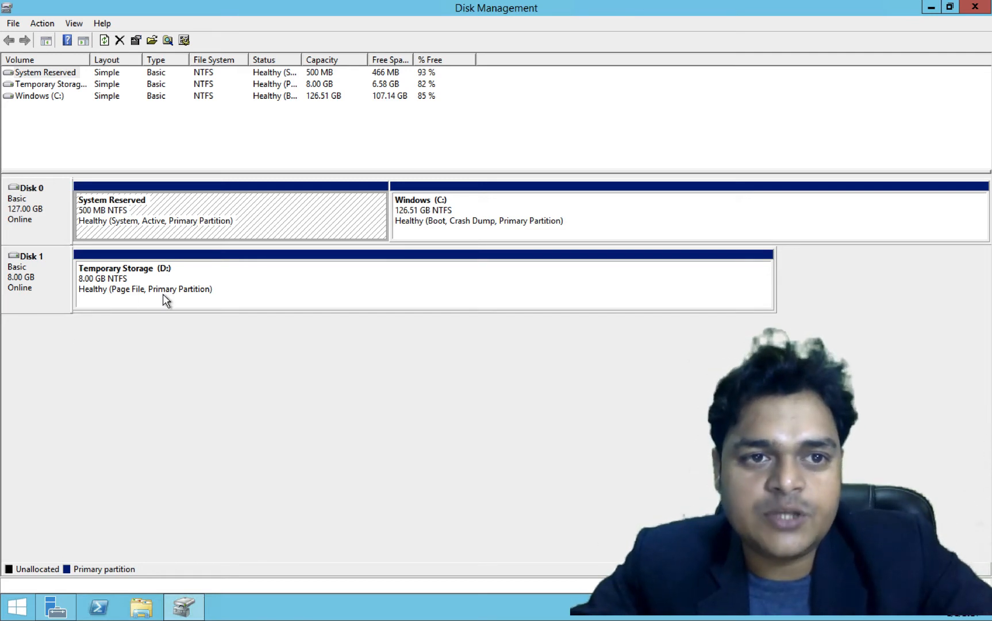
# Step: Back in the remote session's Disk Management, refresh the disk list and initialize Disk 2 with the MBR partition style
pyautogui.click(104, 40)
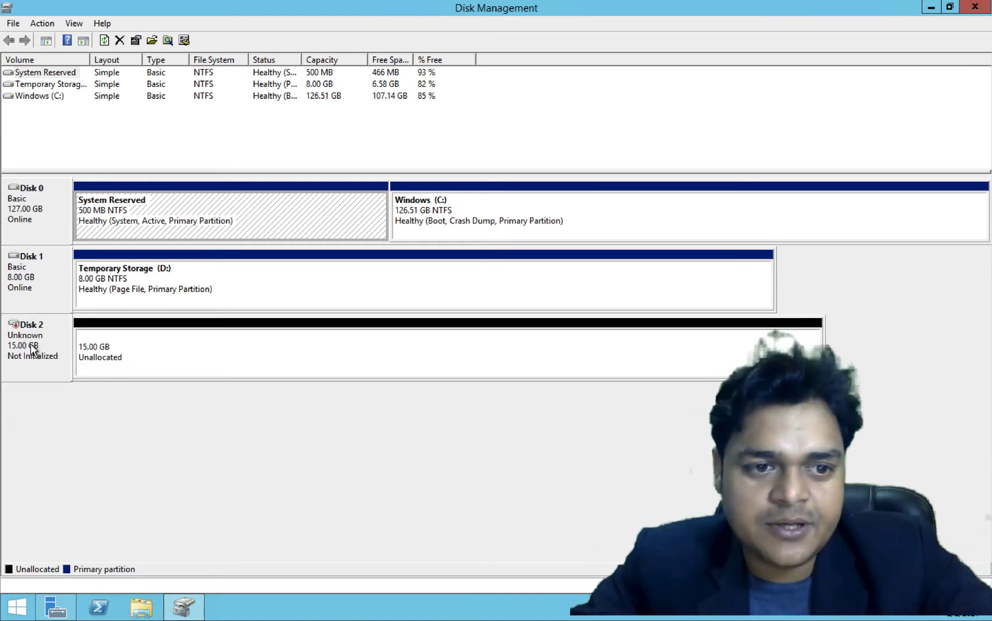
pyautogui.rightClick(33, 350)
pyautogui.click(67, 352)
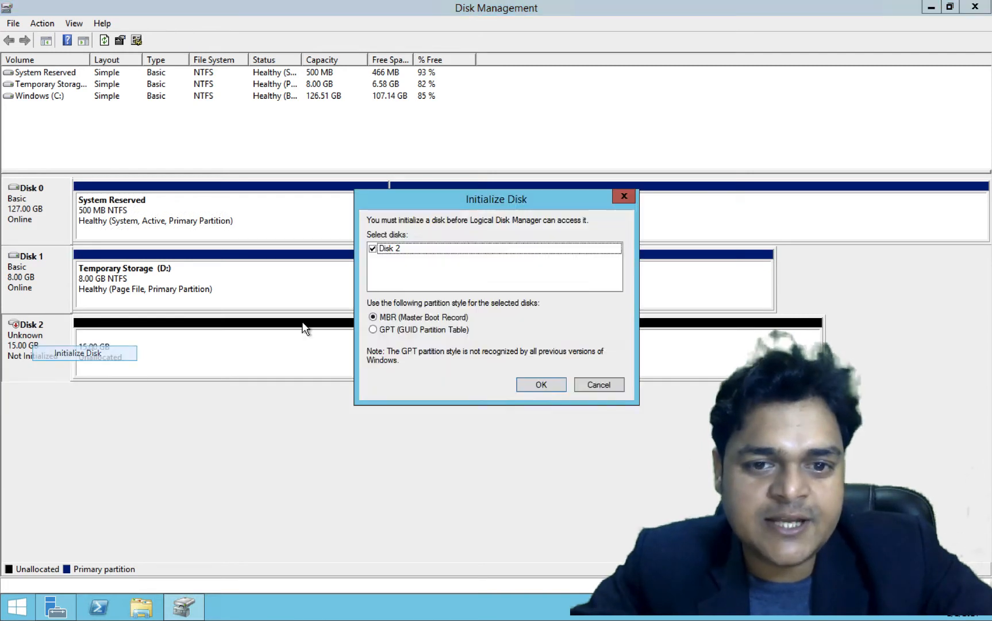
pyautogui.click(540, 384)
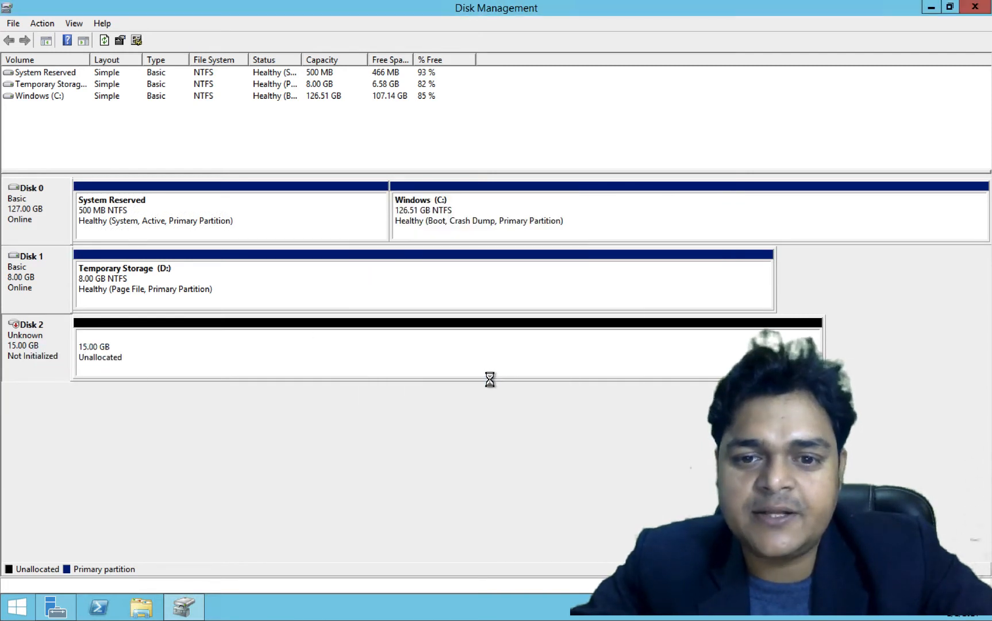
# Step: Start a new simple volume on Disk 2, using the full 15357 MB and the default drive letter
pyautogui.rightClick(258, 339)
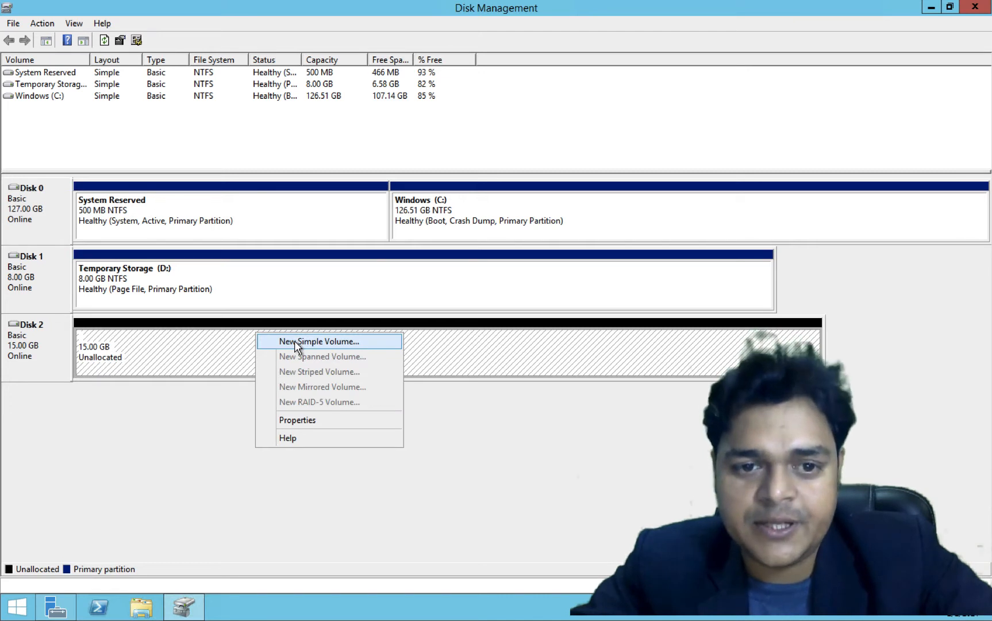
pyautogui.click(294, 341)
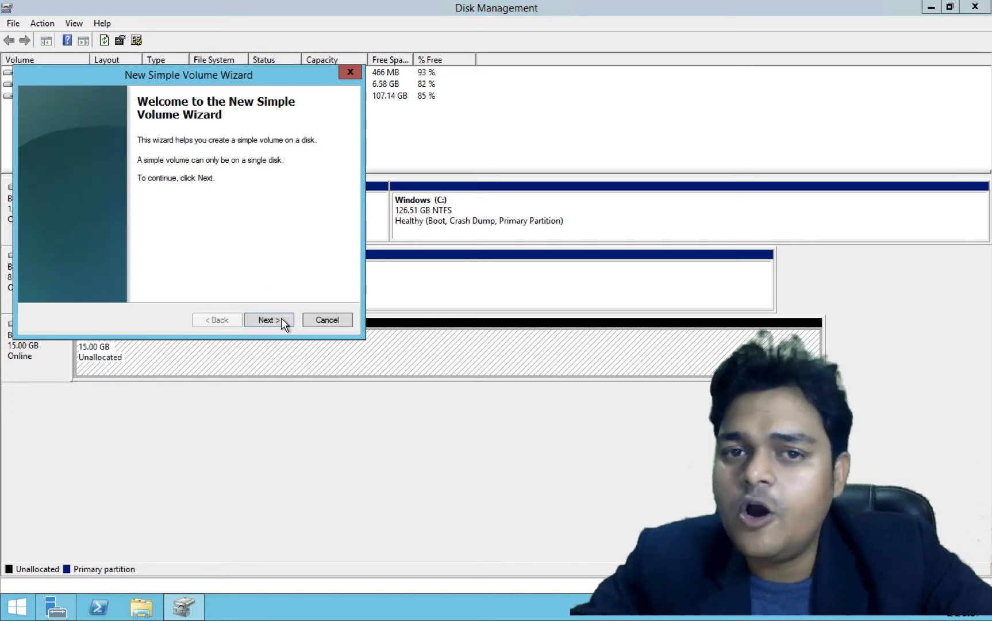
pyautogui.click(281, 319)
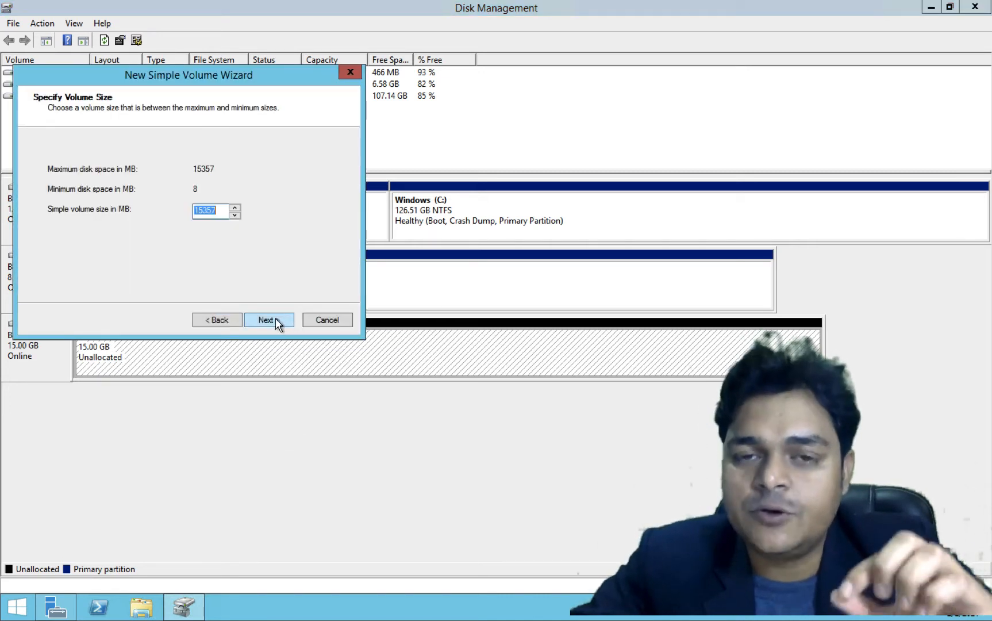
pyautogui.click(276, 321)
pyautogui.click(276, 321)
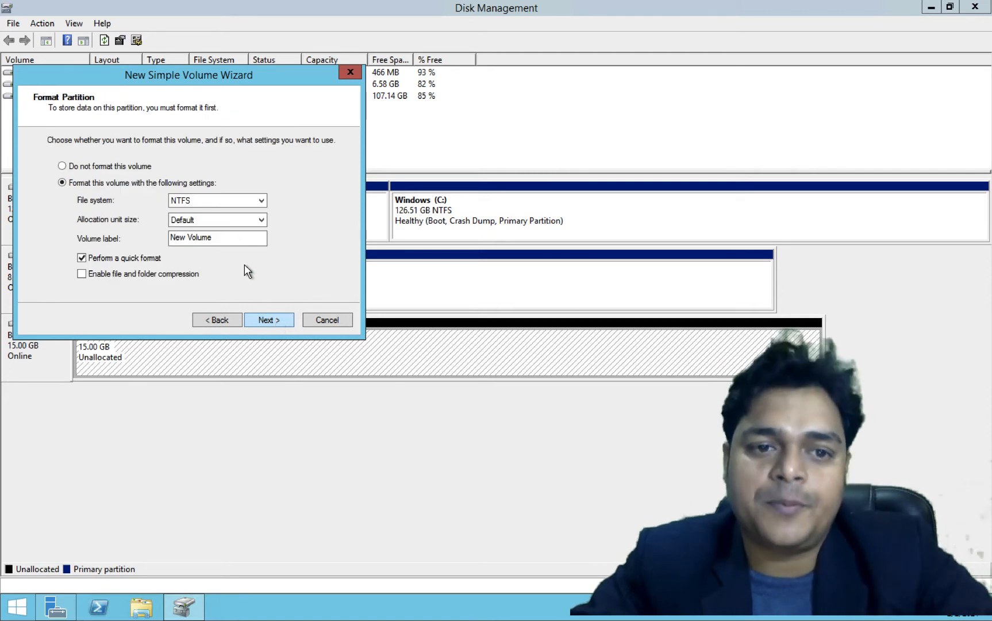
# Step: Label the new volume extra-disk and finish creating it with an NTFS quick format
pyautogui.moveTo(232, 238); pyautogui.dragTo(107, 238)
pyautogui.write('e')
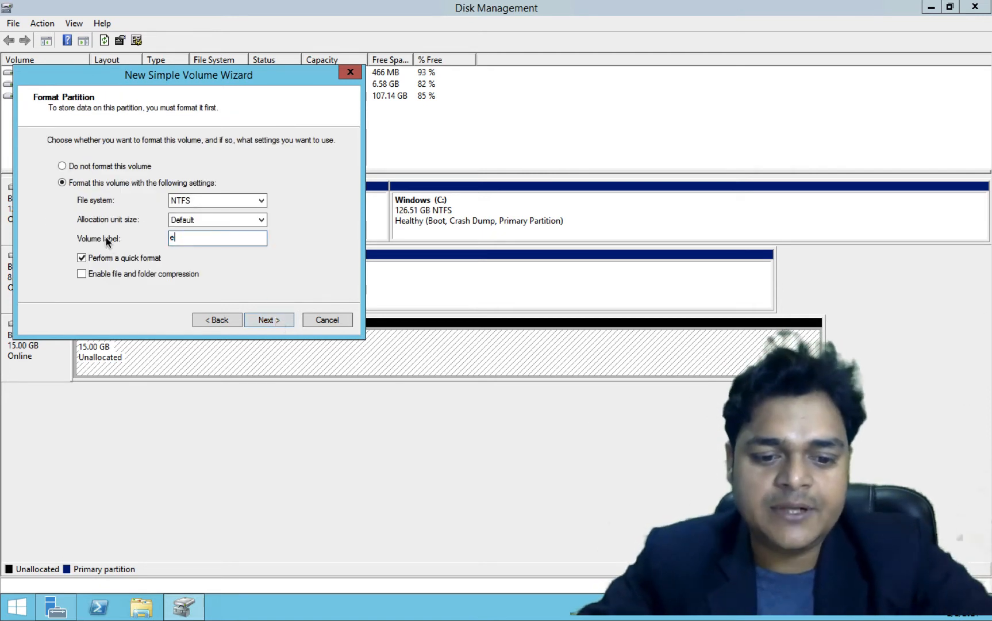
pyautogui.write('xtra')
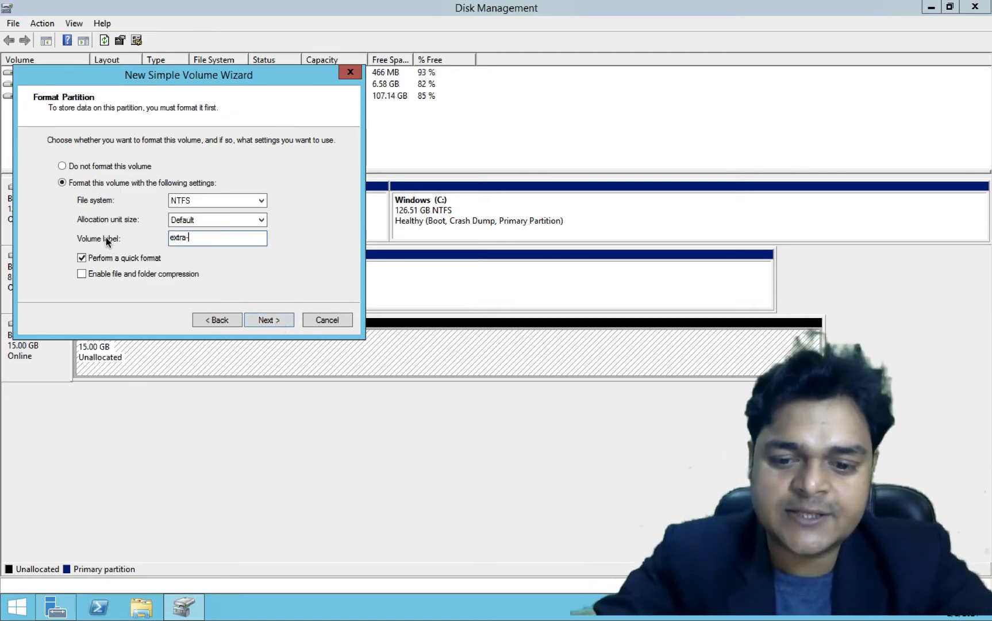
pyautogui.write('-disk')
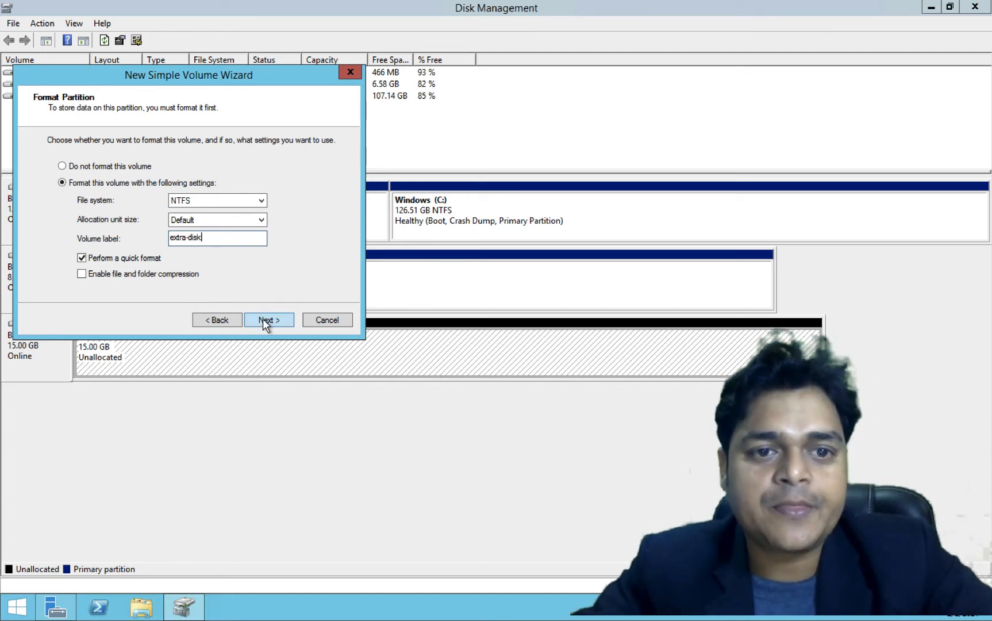
pyautogui.click(262, 318)
pyautogui.click(263, 319)
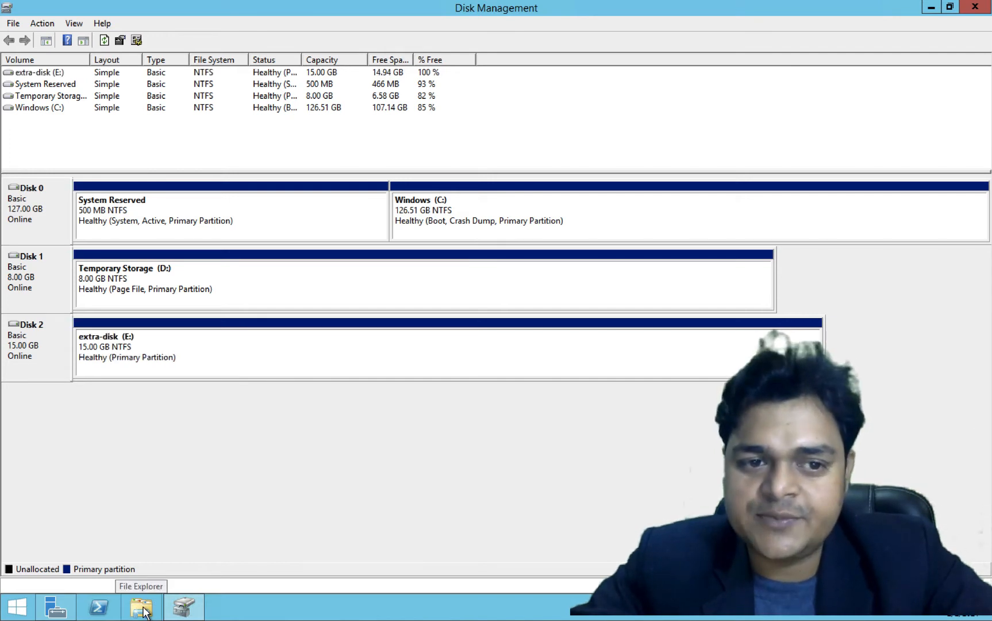
# Step: Open the extra-disk (E:) drive in File Explorer and create a folder named test on it
pyautogui.press('super+e')
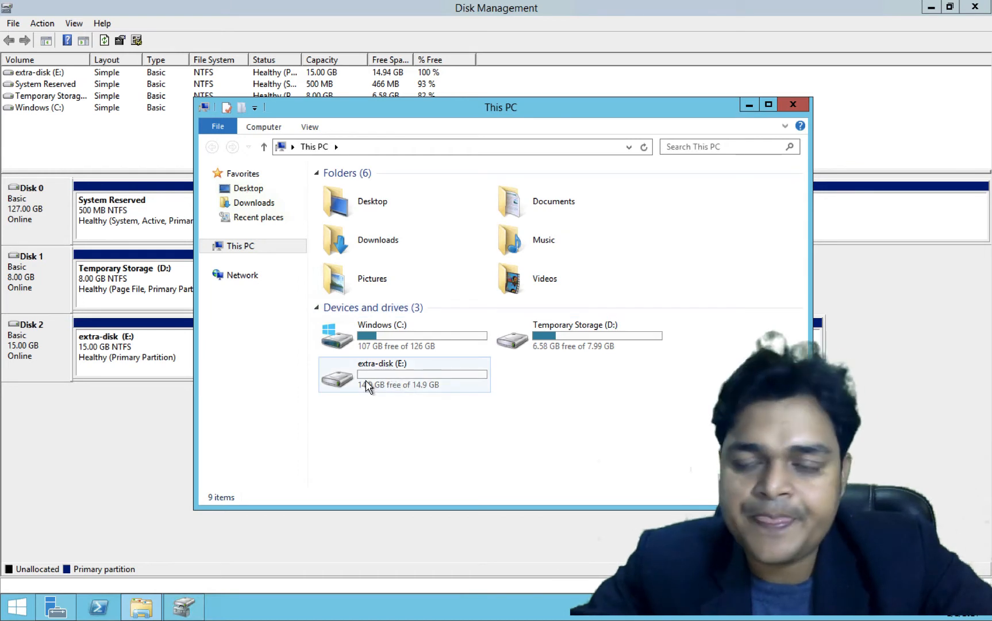
pyautogui.doubleClick(391, 377)
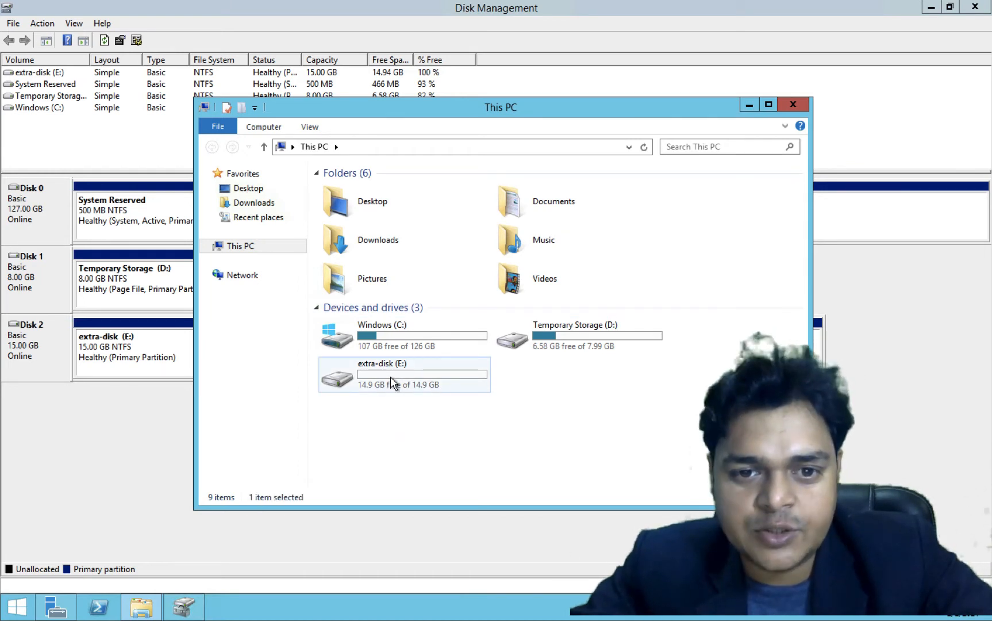
pyautogui.rightClick(377, 257)
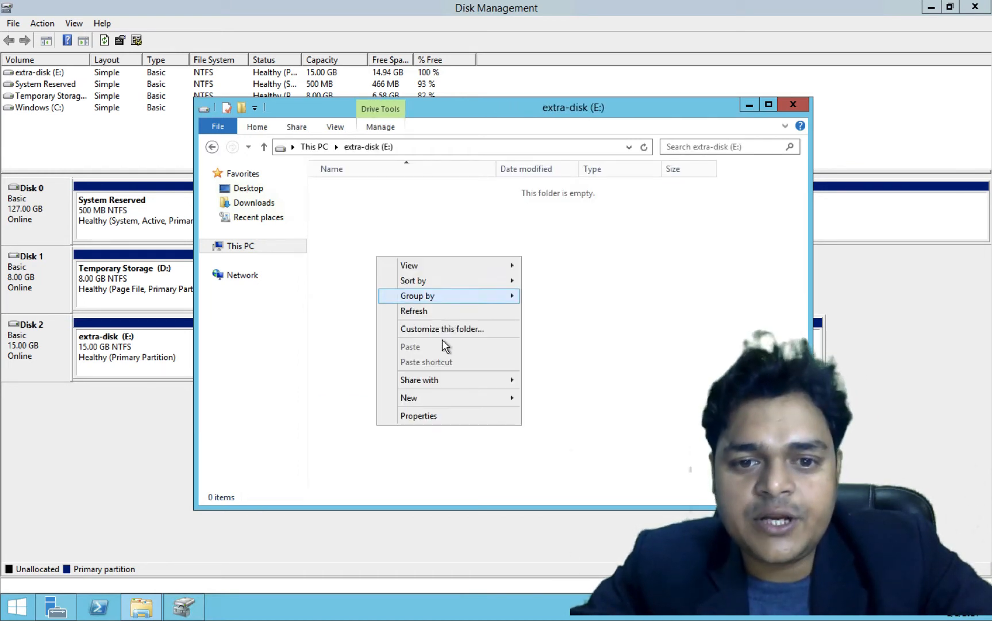
pyautogui.moveTo(439, 399)
pyautogui.click(551, 398)
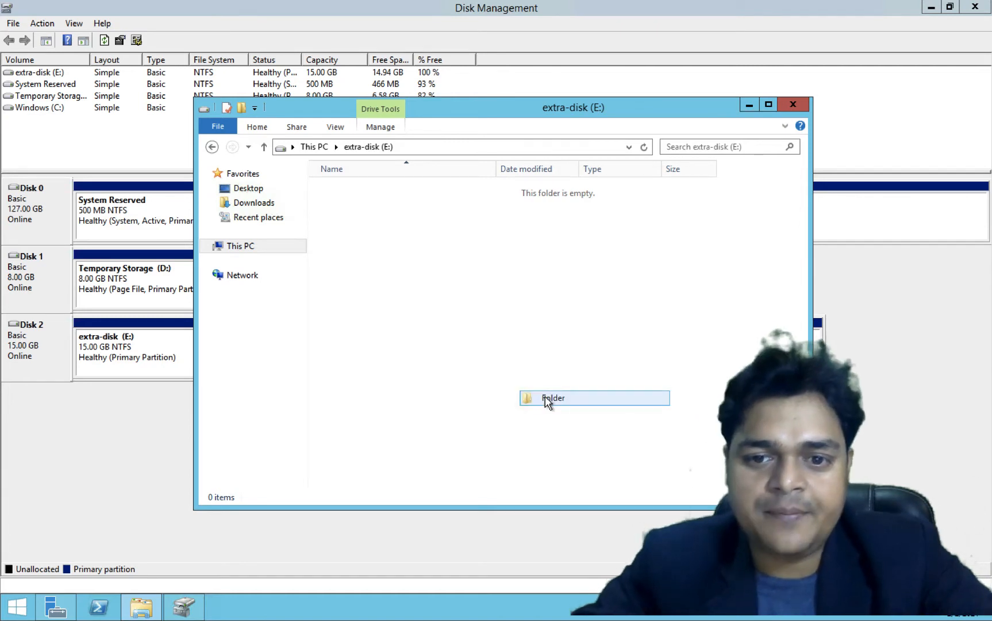
pyautogui.write('test')
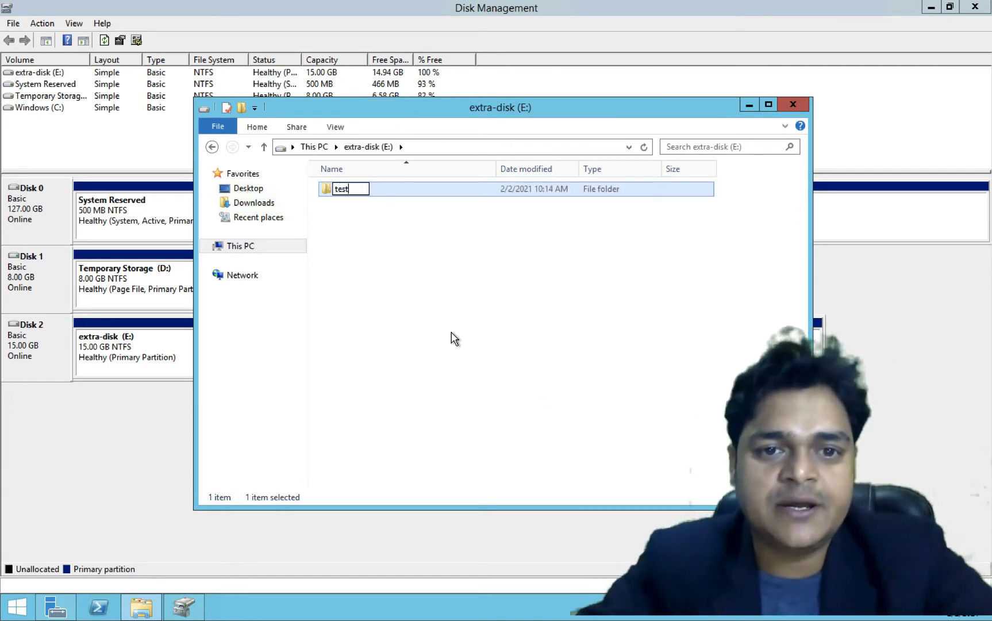
pyautogui.click(450, 337)
# Step: Create a new text document with the default name inside the test folder
pyautogui.doubleClick(348, 191)
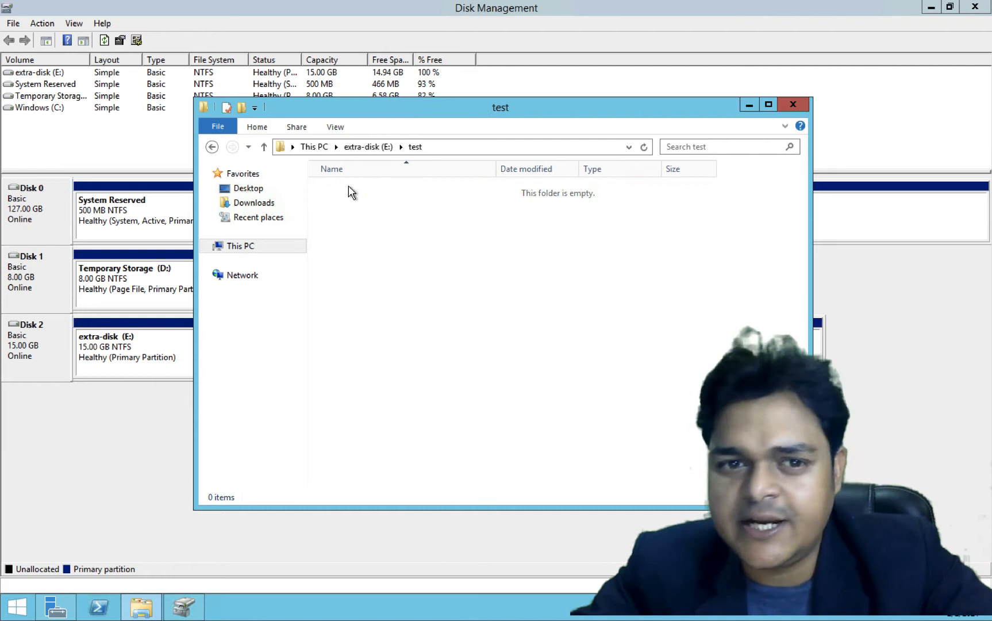
pyautogui.rightClick(394, 294)
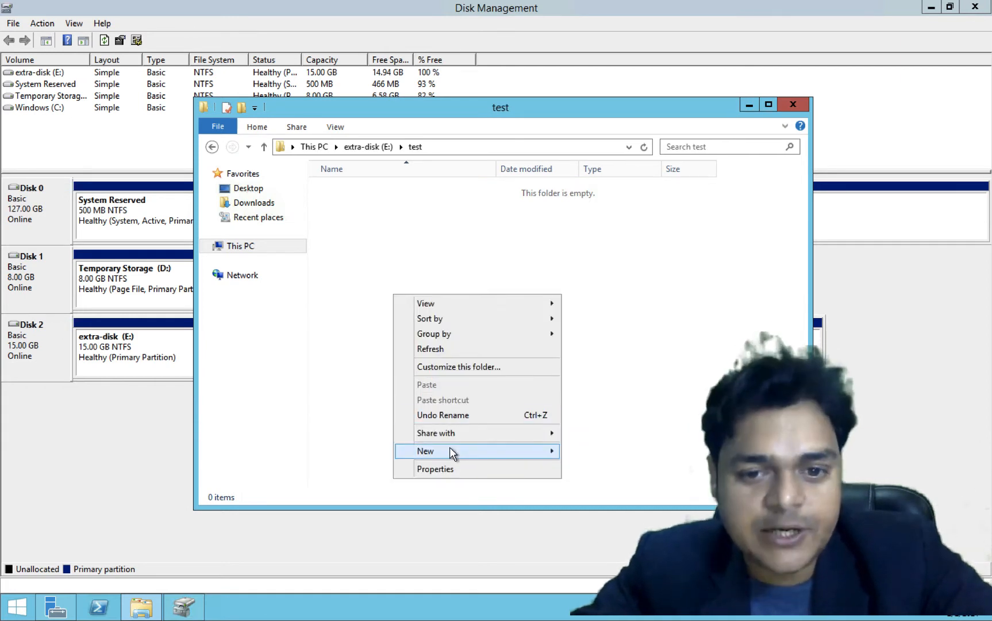
pyautogui.moveTo(450, 449)
pyautogui.click(592, 529)
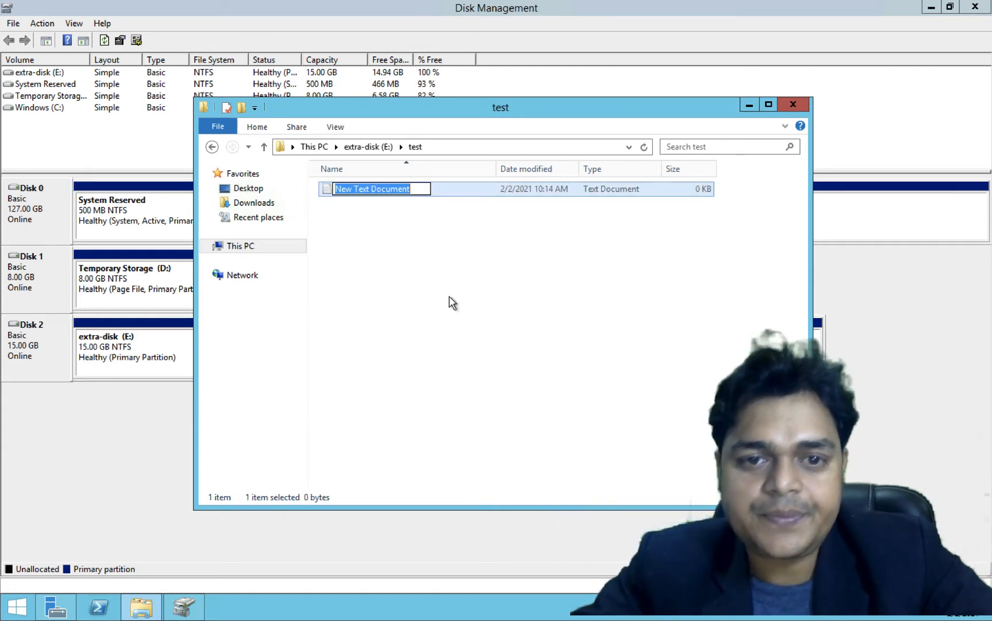
pyautogui.click(327, 206)
# Step: Write "this is test file" in the new text document, save it and close the windows
pyautogui.doubleClick(330, 191)
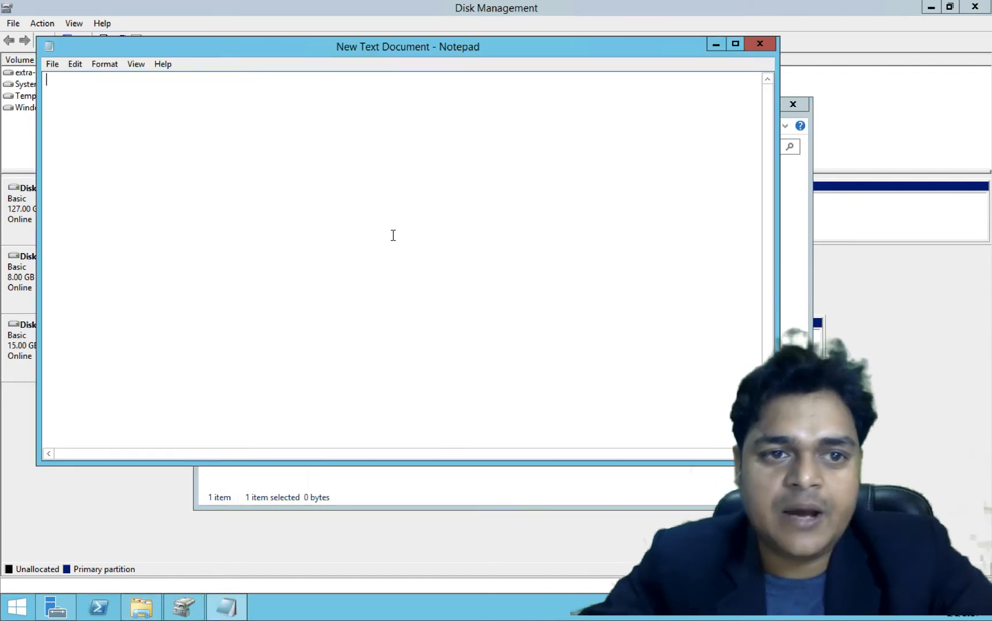
pyautogui.write('this is ')
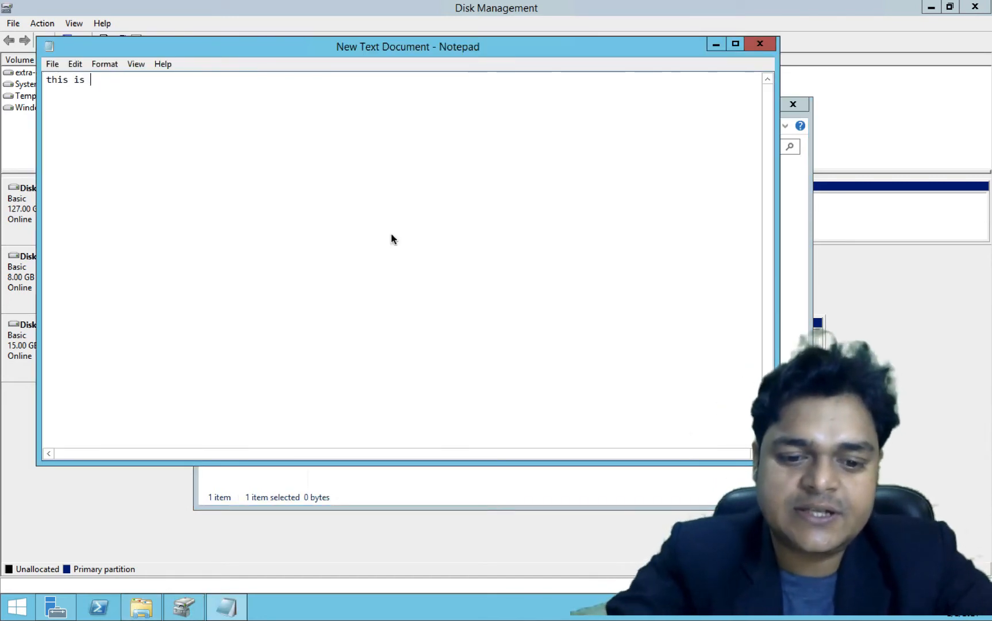
pyautogui.write('test file')
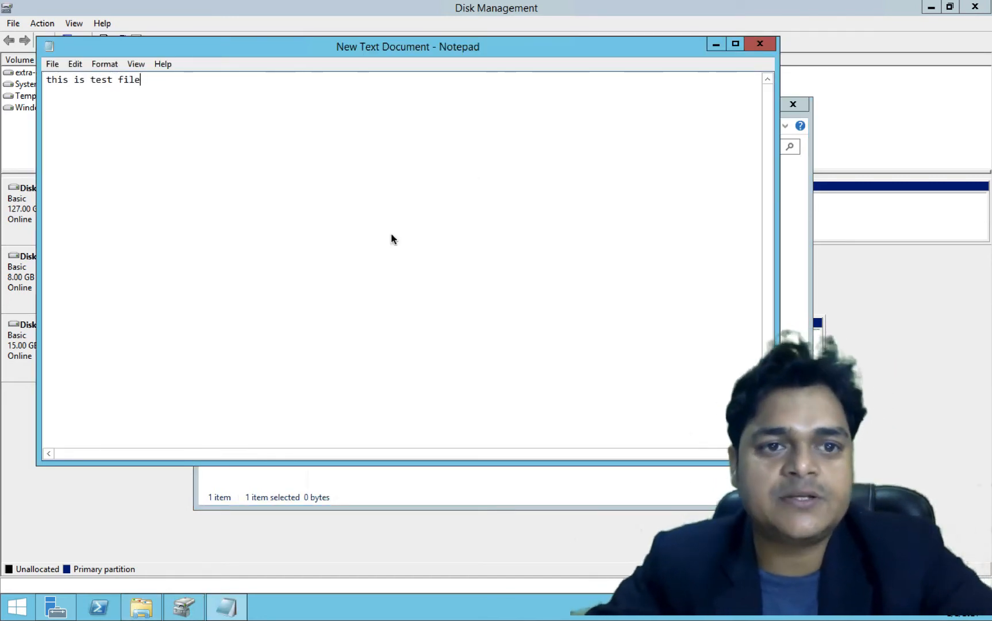
pyautogui.click(759, 44)
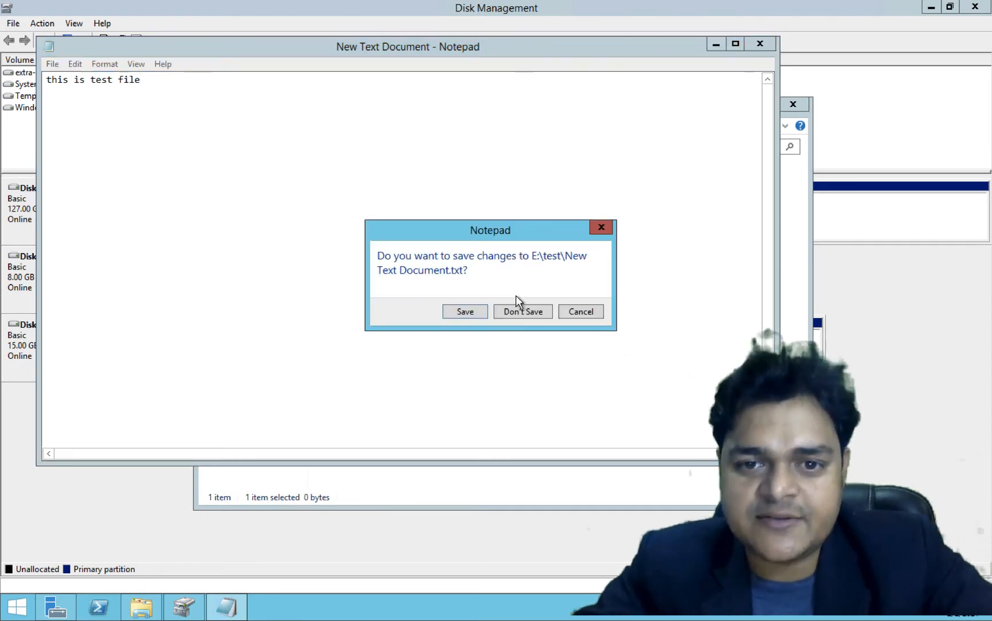
pyautogui.click(473, 312)
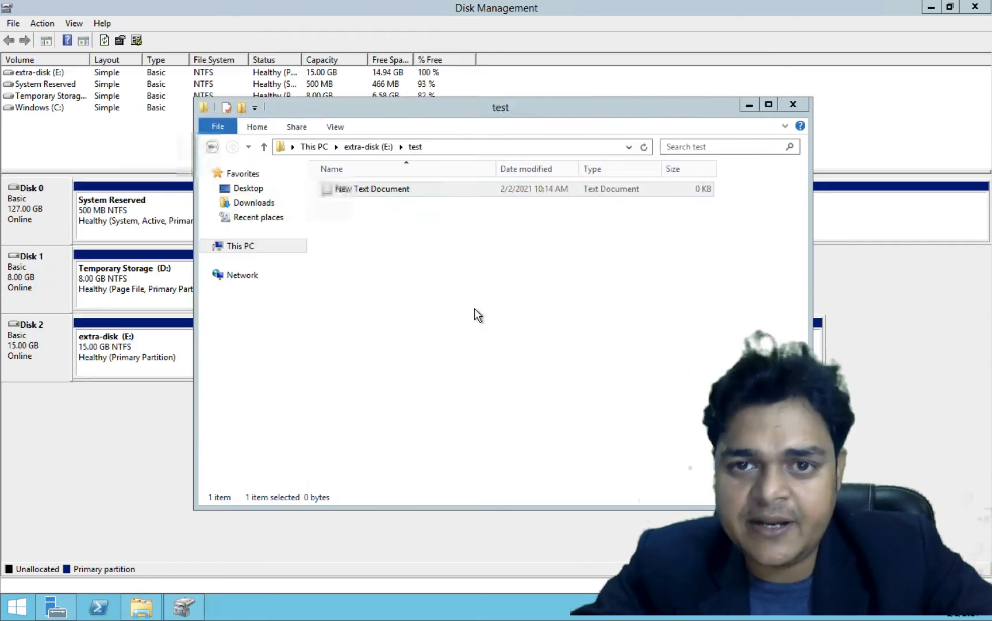
pyautogui.click(795, 105)
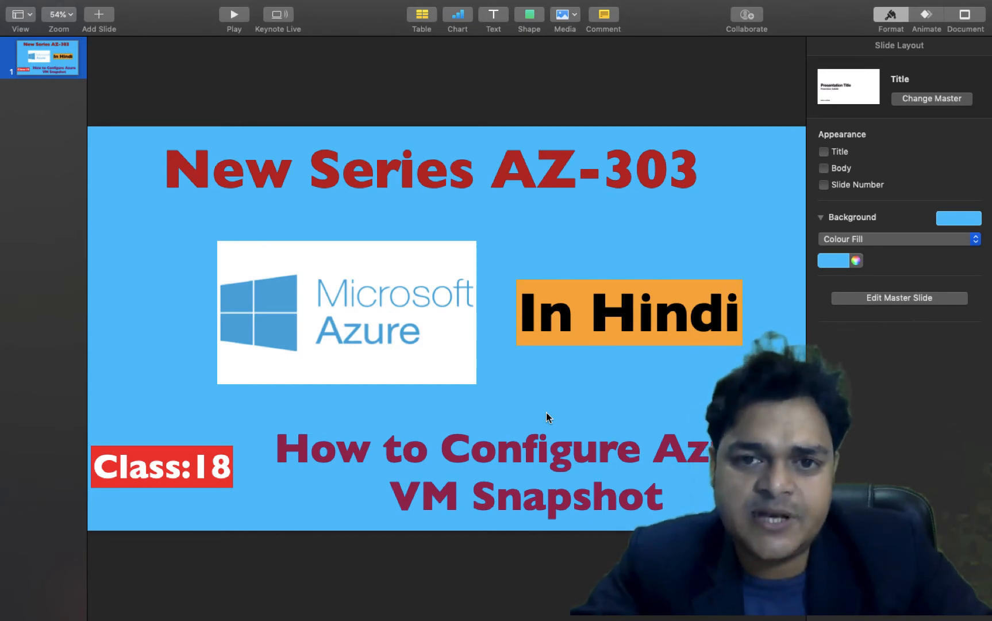
# Step: Return to the remote session's Disk Management and check the text document in extra-disk's test folder, closing the windows when done
pyautogui.hotkey('ctrl', 'Left')
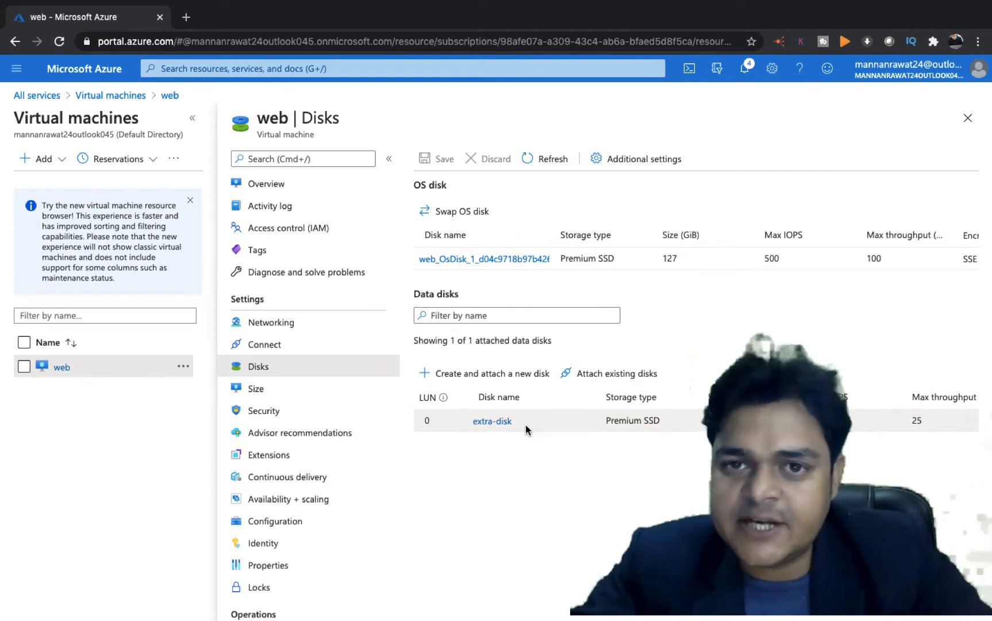
pyautogui.hotkey('ctrl', 'Left')
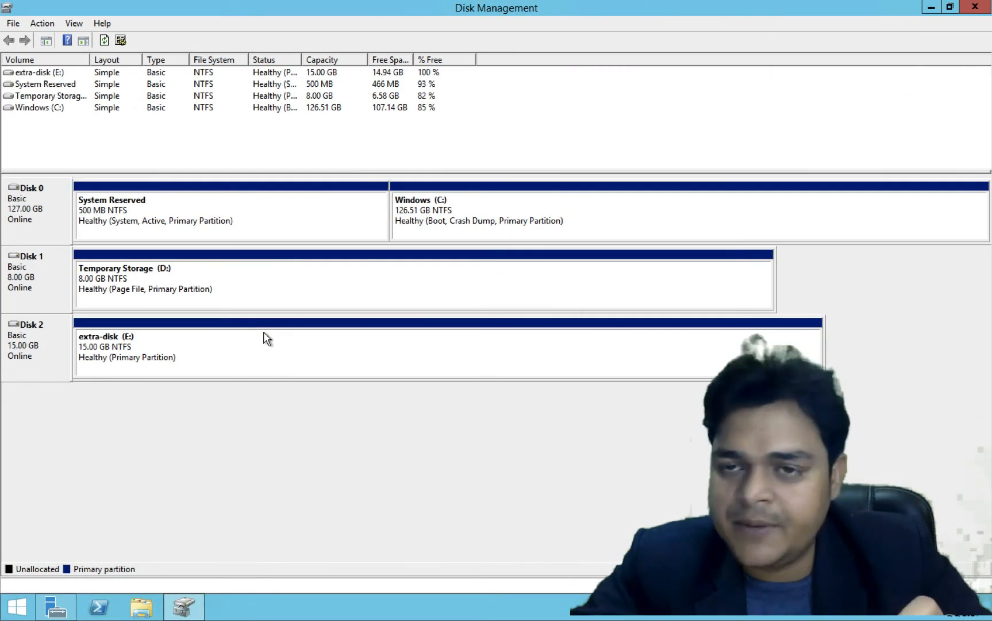
pyautogui.click(276, 340)
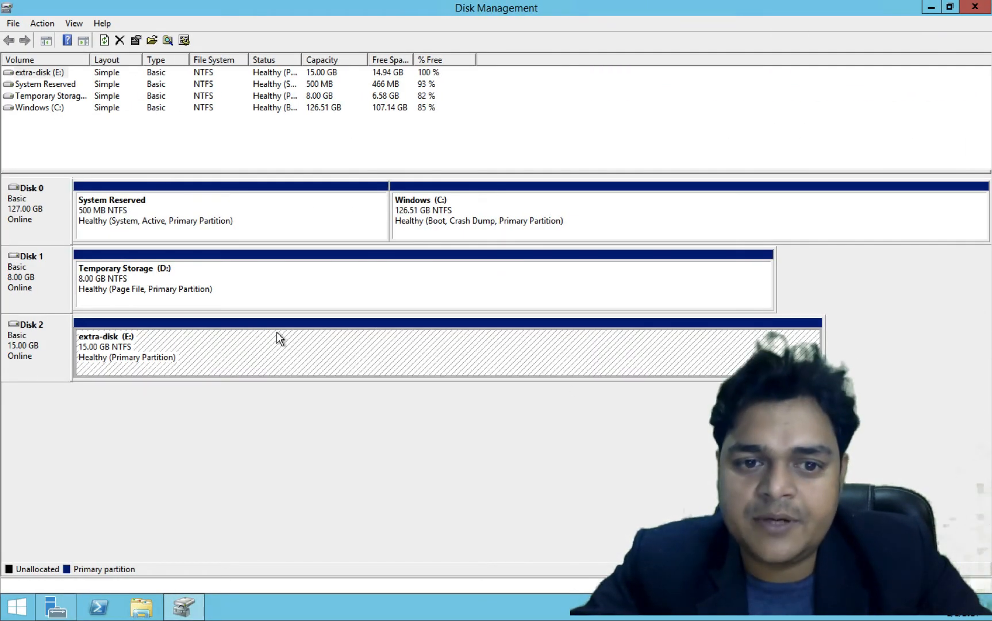
pyautogui.rightClick(277, 332)
pyautogui.click(313, 343)
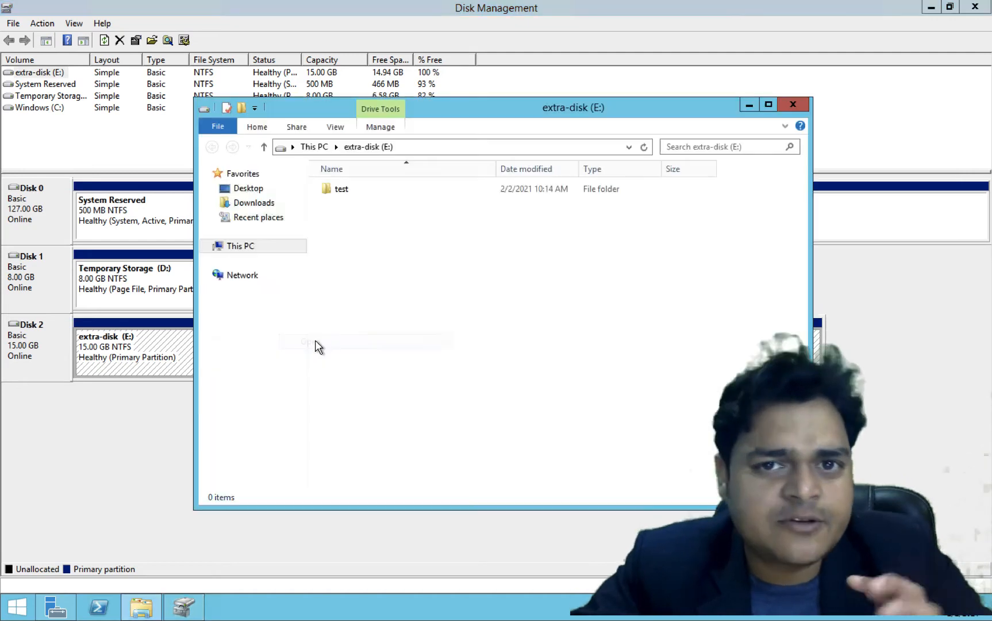
pyautogui.doubleClick(342, 190)
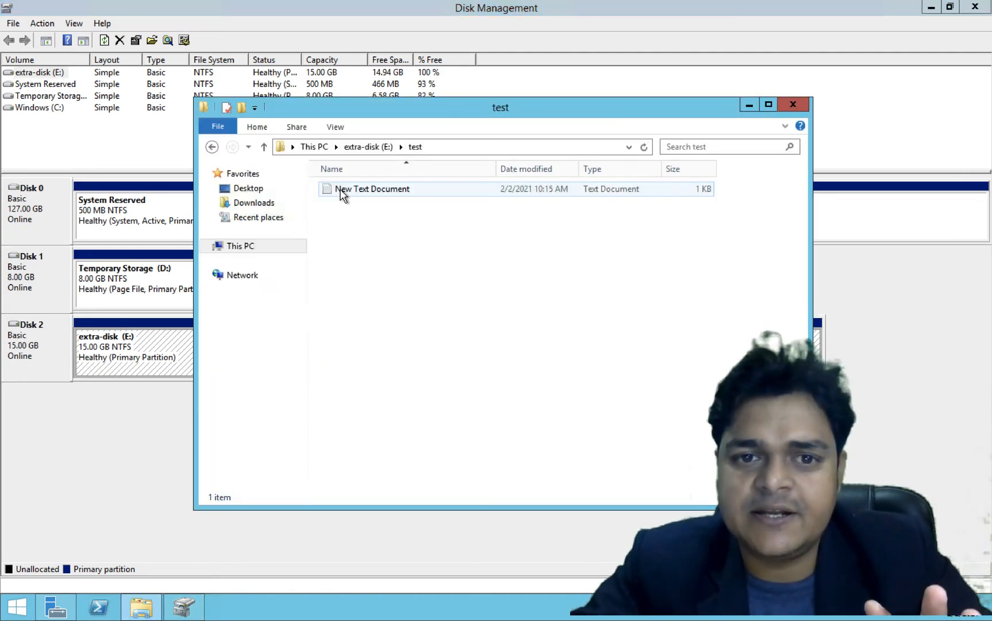
pyautogui.doubleClick(372, 190)
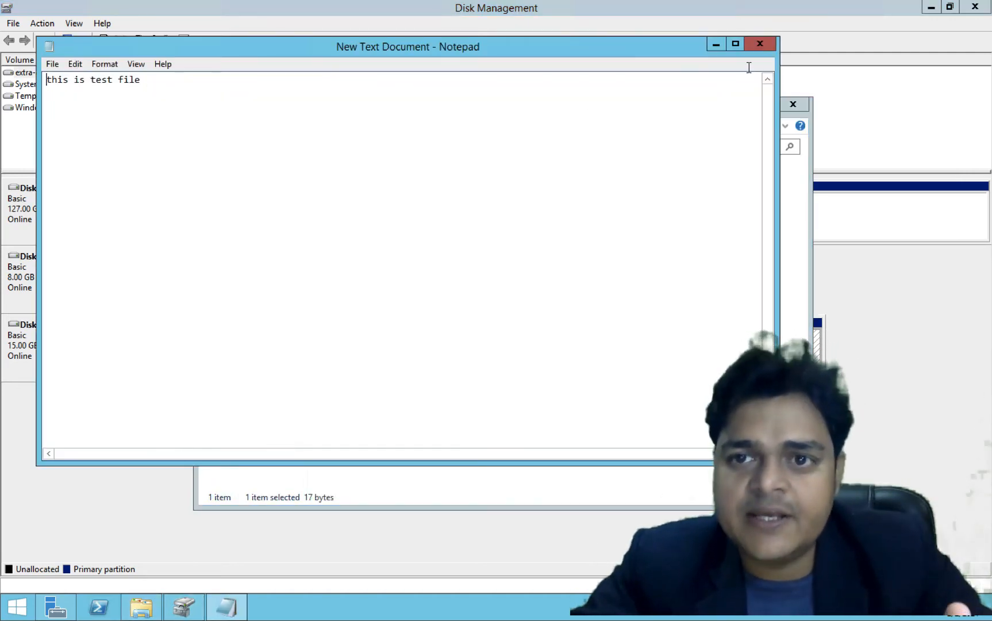
pyautogui.click(760, 44)
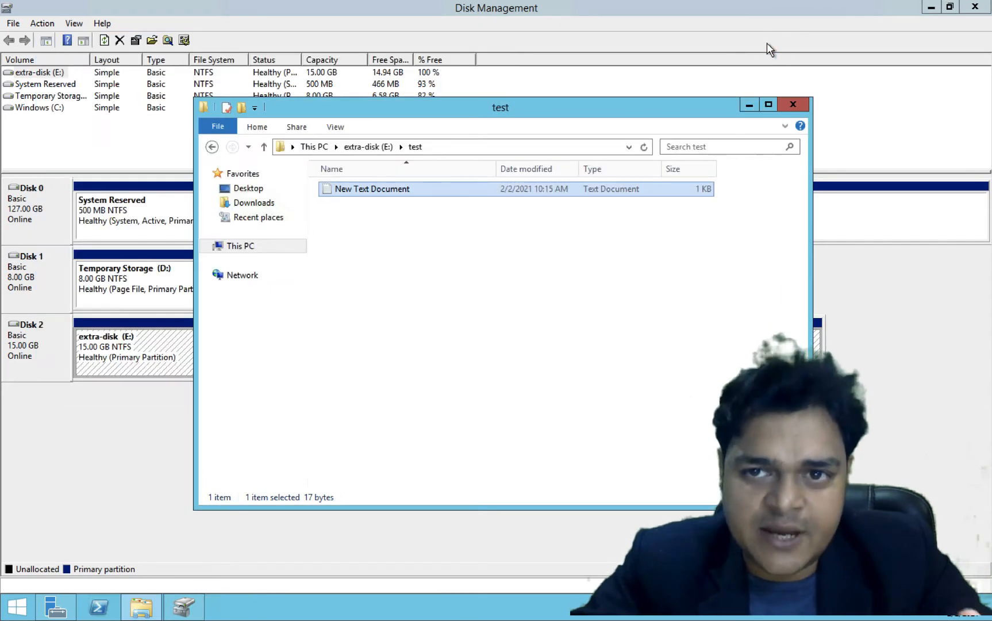
pyautogui.click(793, 105)
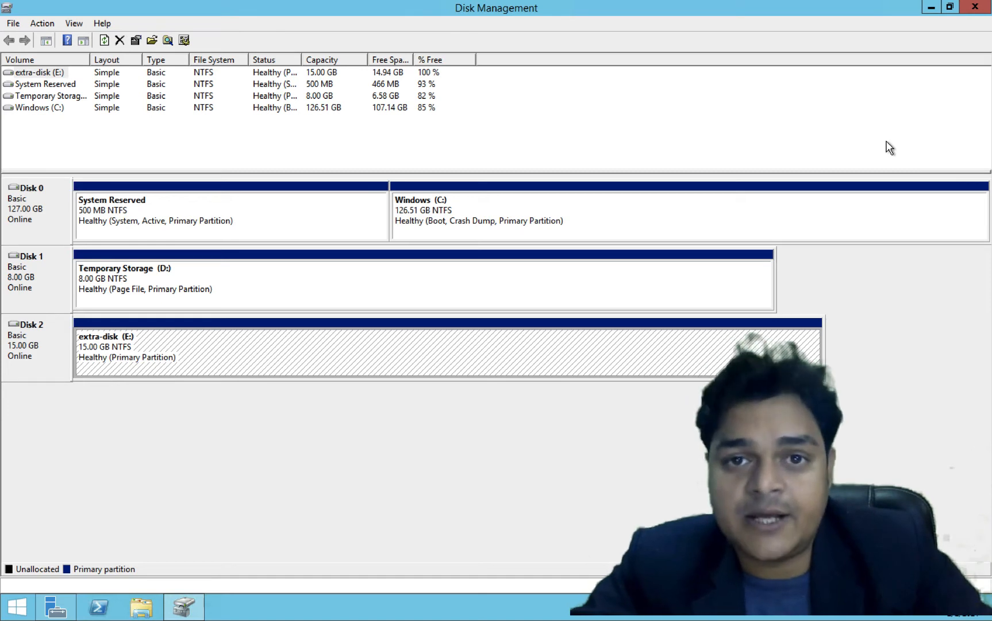
# Step: Switch to the Azure portal and open the extra-disk resource from the Disks list among the Compute services
pyautogui.click(931, 8)
pyautogui.hotkey('ctrl', 'Right')
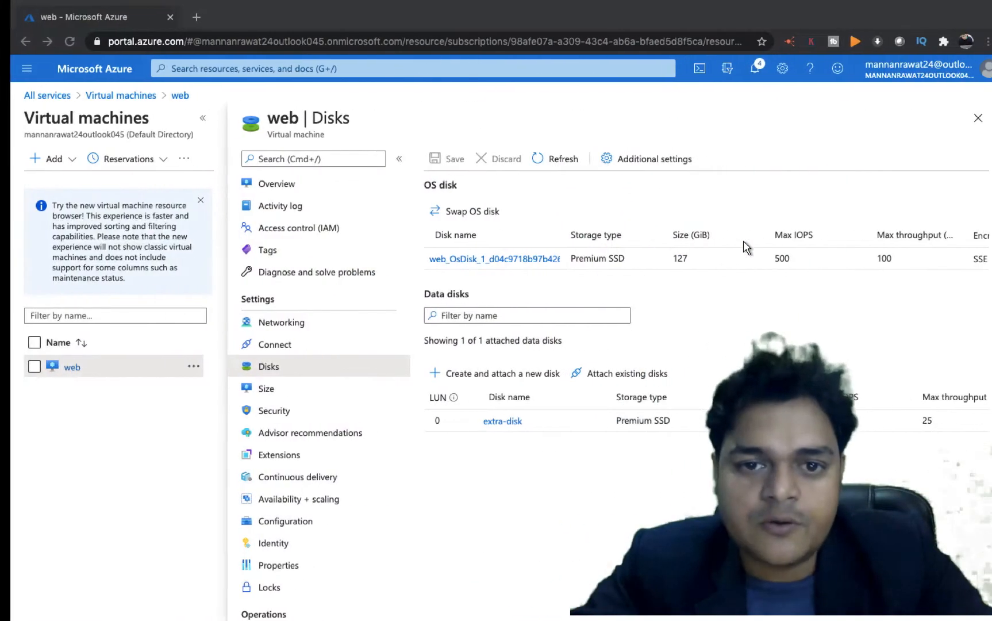
pyautogui.click(41, 98)
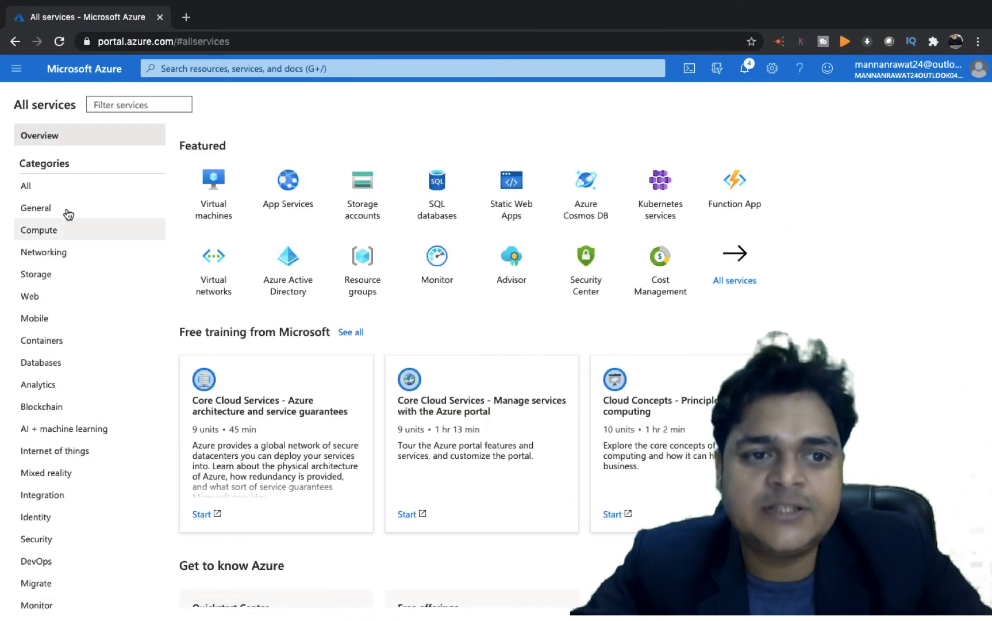
pyautogui.click(57, 230)
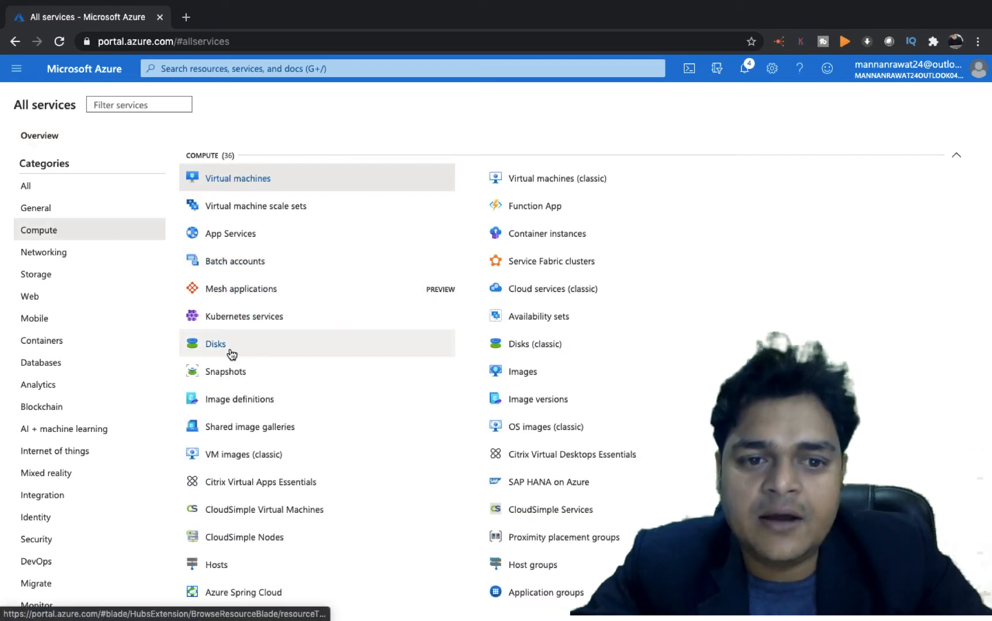
pyautogui.moveTo(217, 350)
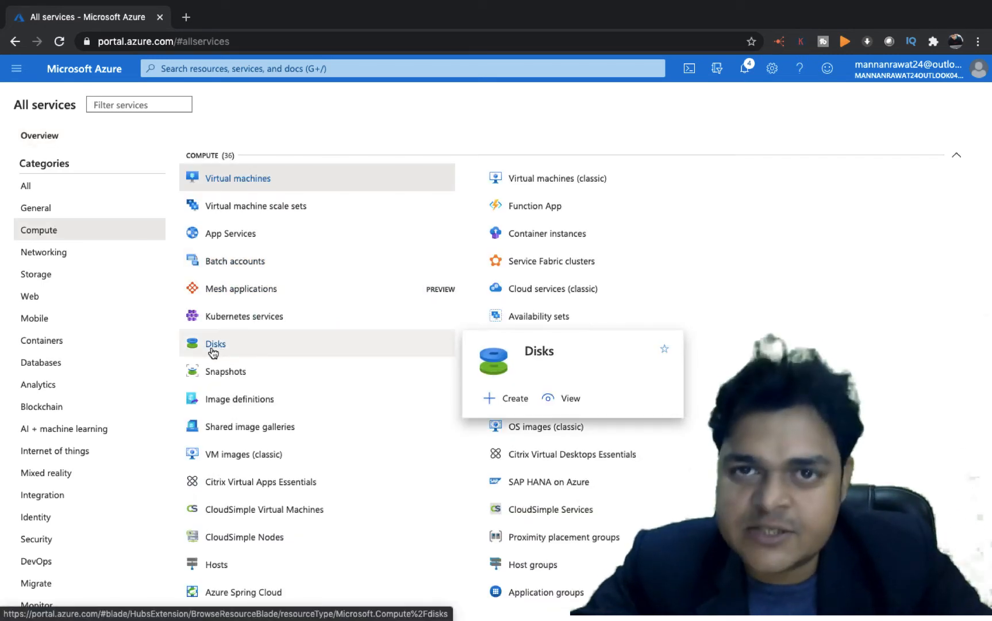
pyautogui.click(215, 344)
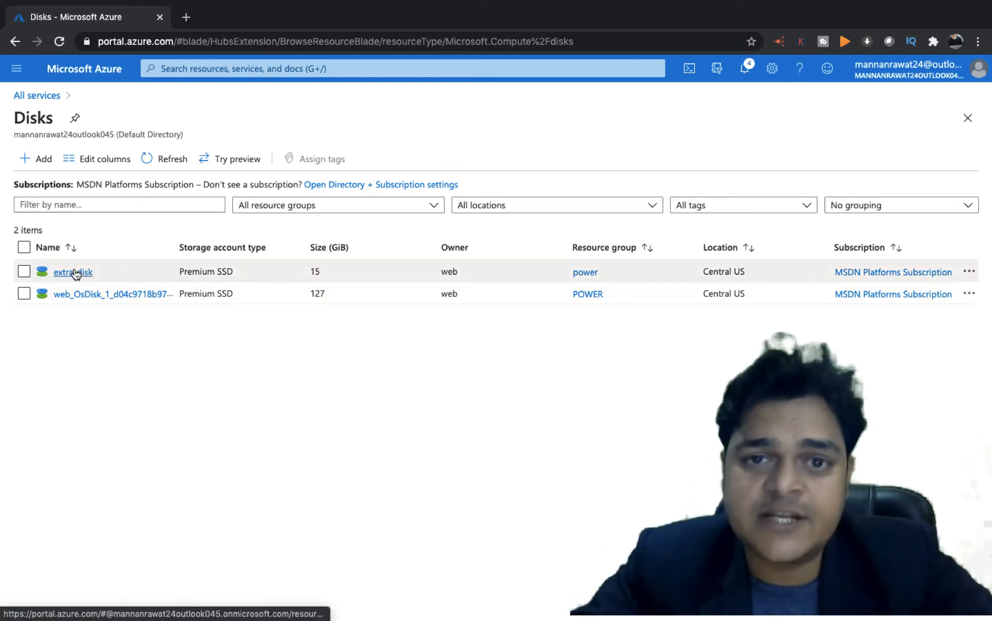
pyautogui.click(74, 273)
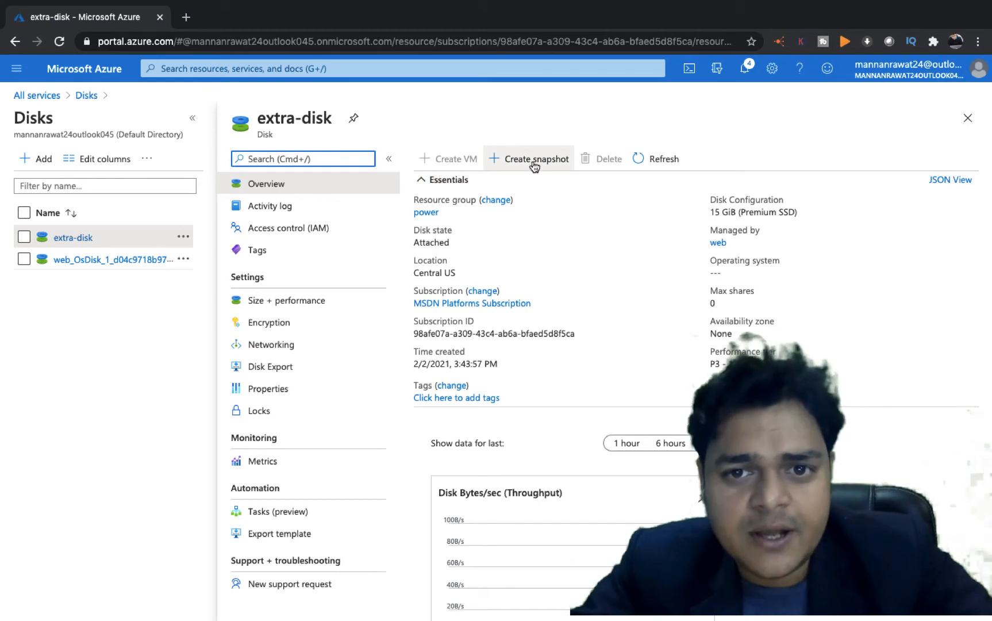
# Step: Create a snapshot of extra-disk named test-snap, keeping the Full type and Zone-redundant storage, and refresh its deployment status
pyautogui.click(532, 165)
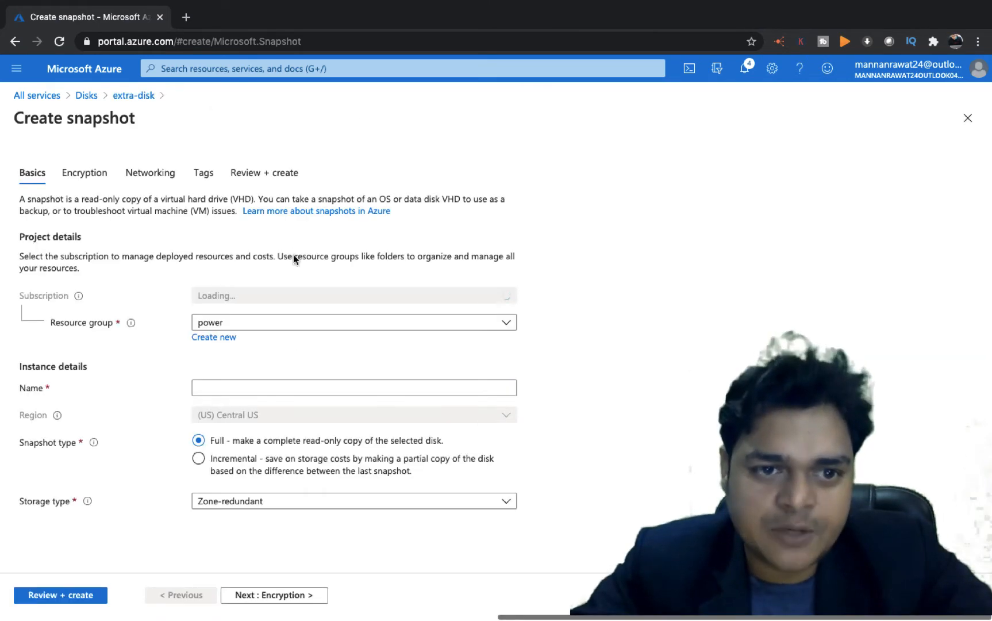
pyautogui.click(239, 385)
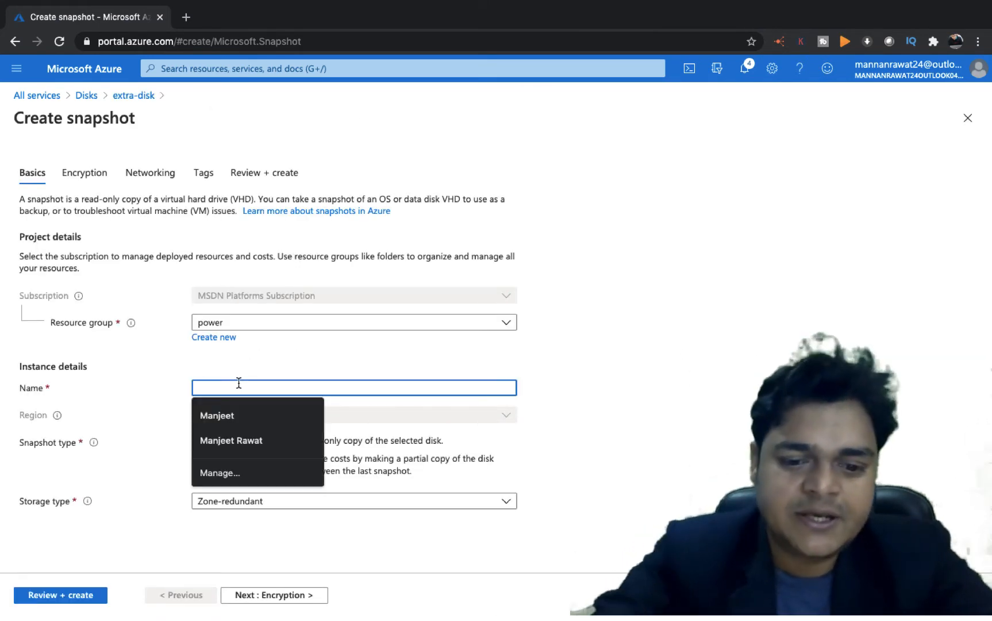
pyautogui.write('test')
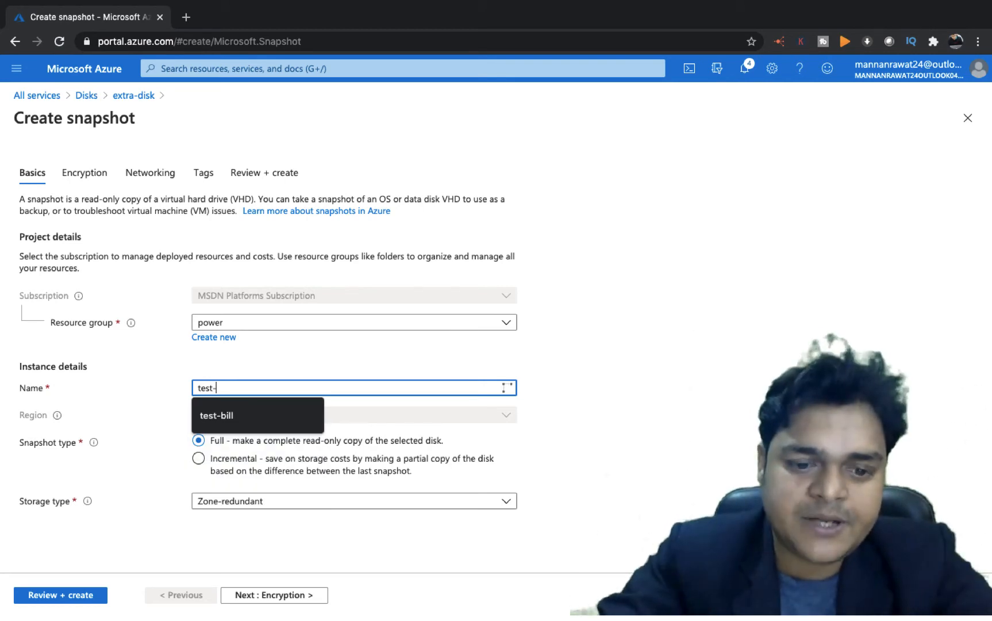
pyautogui.write('-snap')
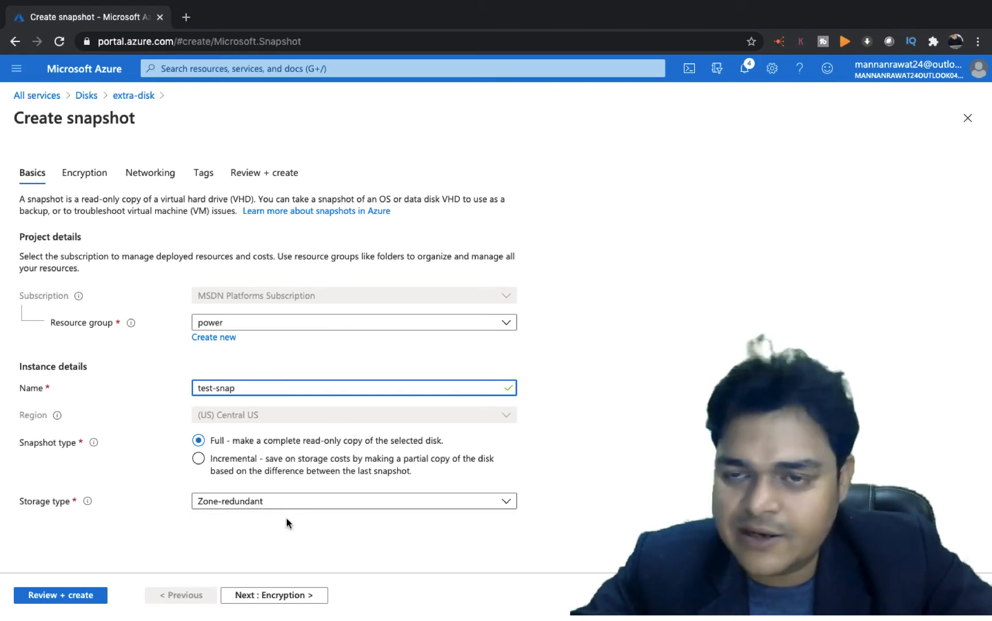
pyautogui.click(65, 597)
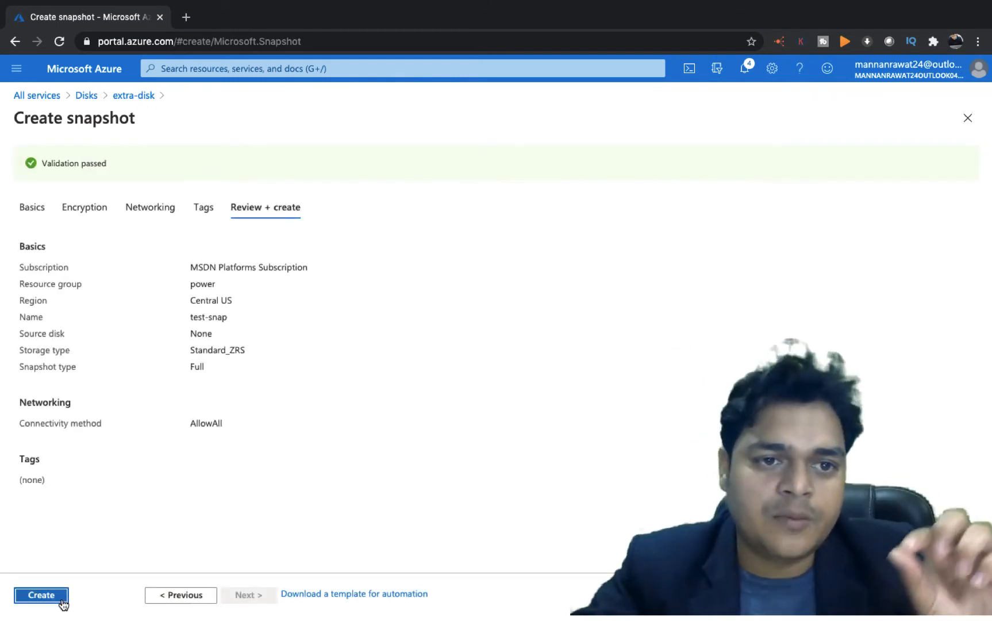
pyautogui.click(46, 594)
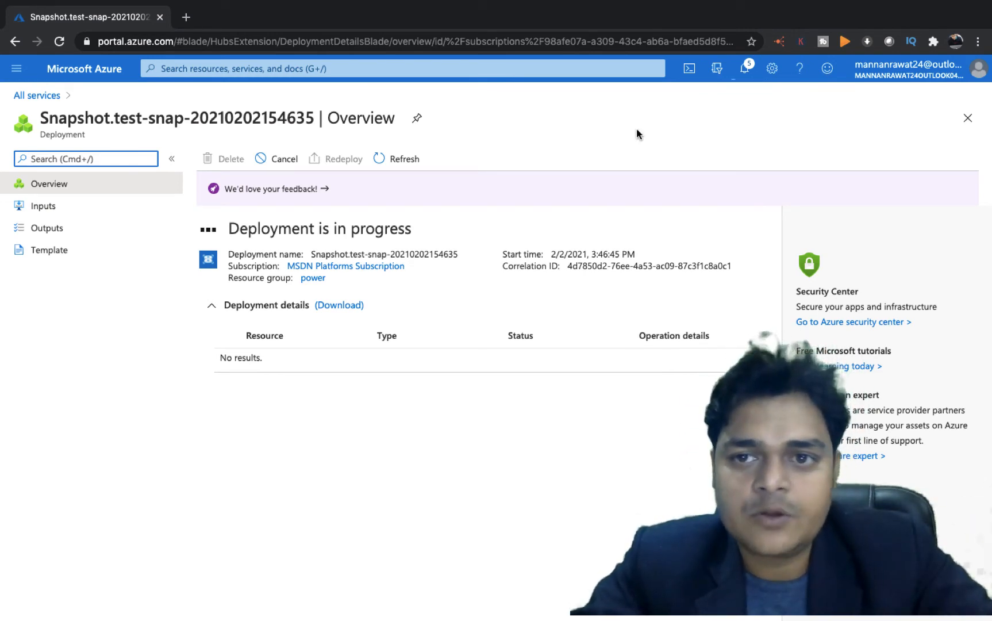
pyautogui.click(379, 159)
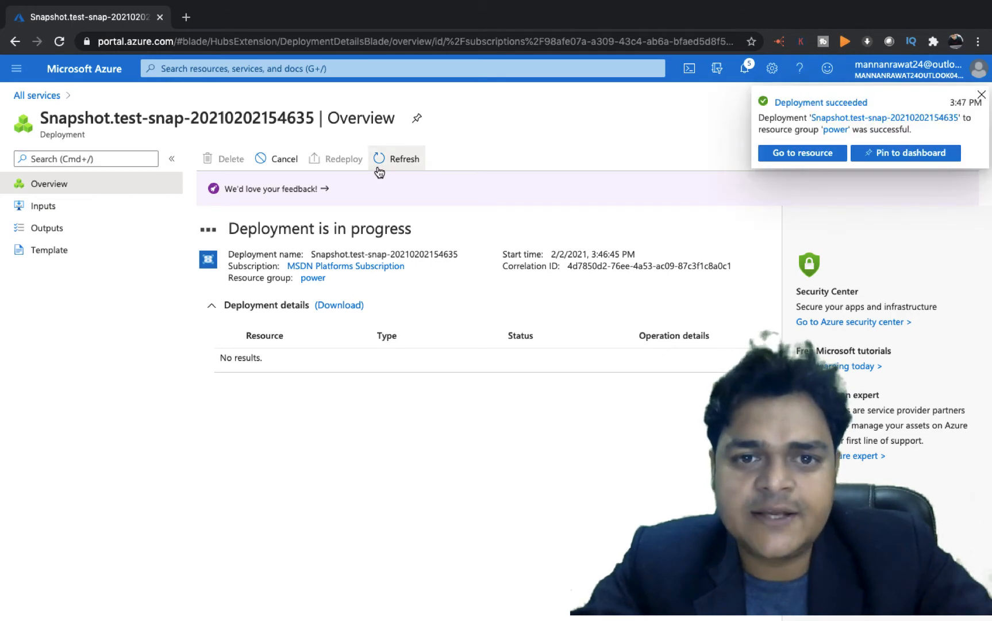
# Step: Dismiss the deployment notification and check for test-snap in the refreshed Snapshots list among the Compute services
pyautogui.click(982, 94)
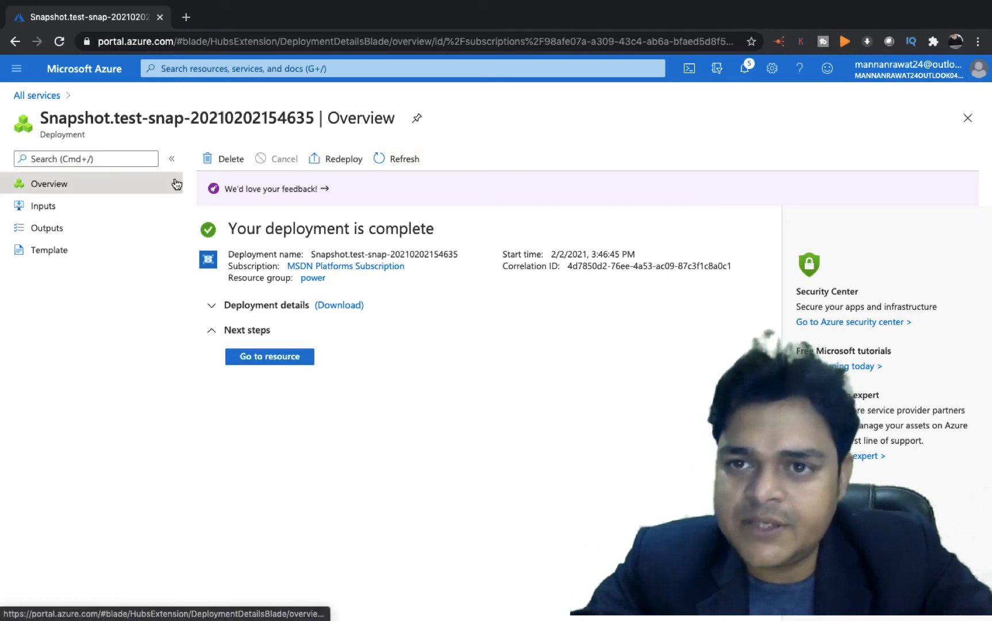
pyautogui.click(35, 96)
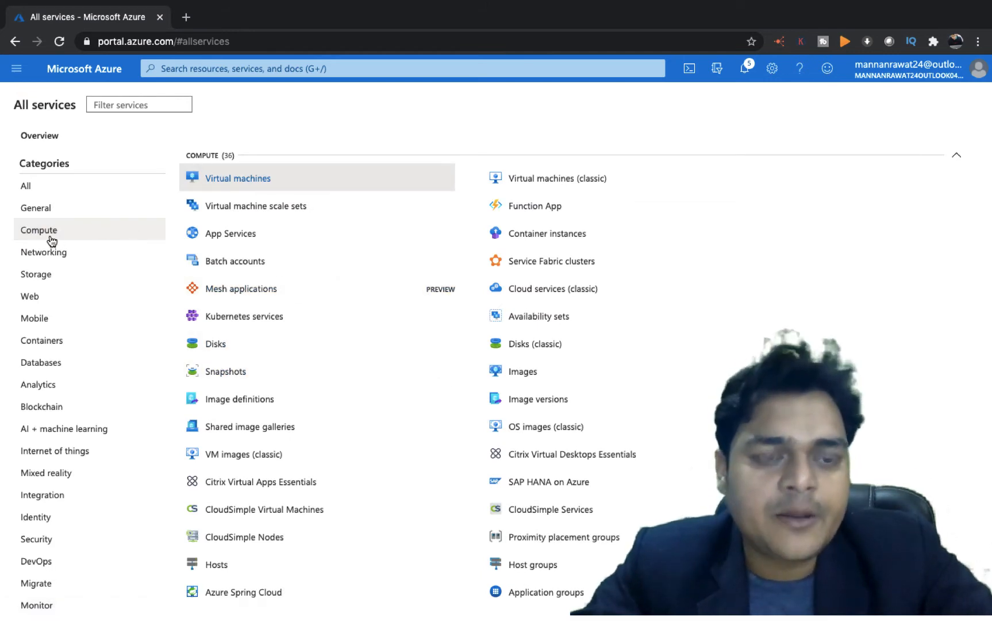
pyautogui.click(225, 372)
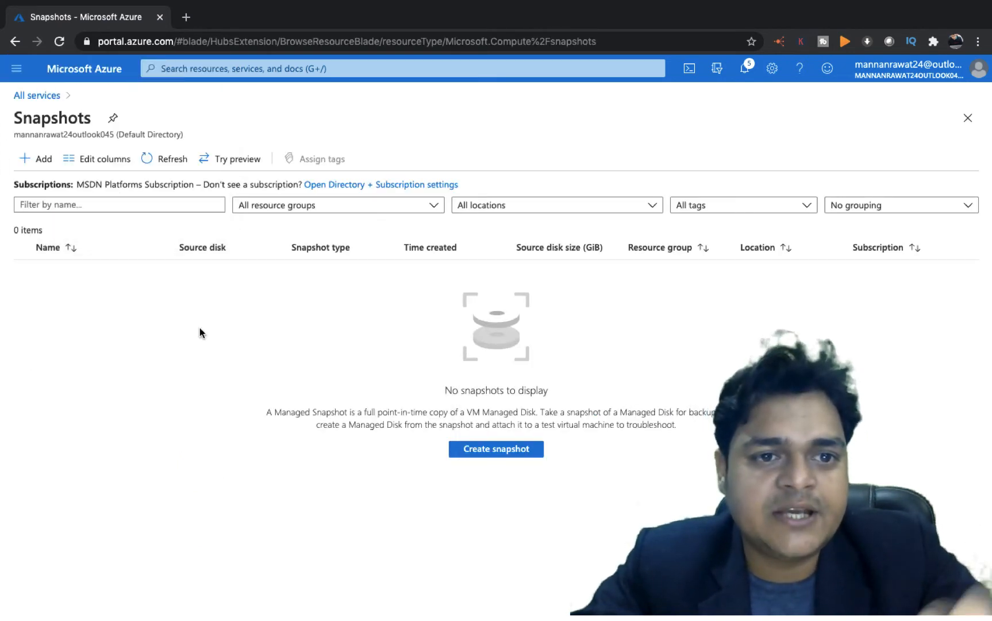
pyautogui.click(162, 163)
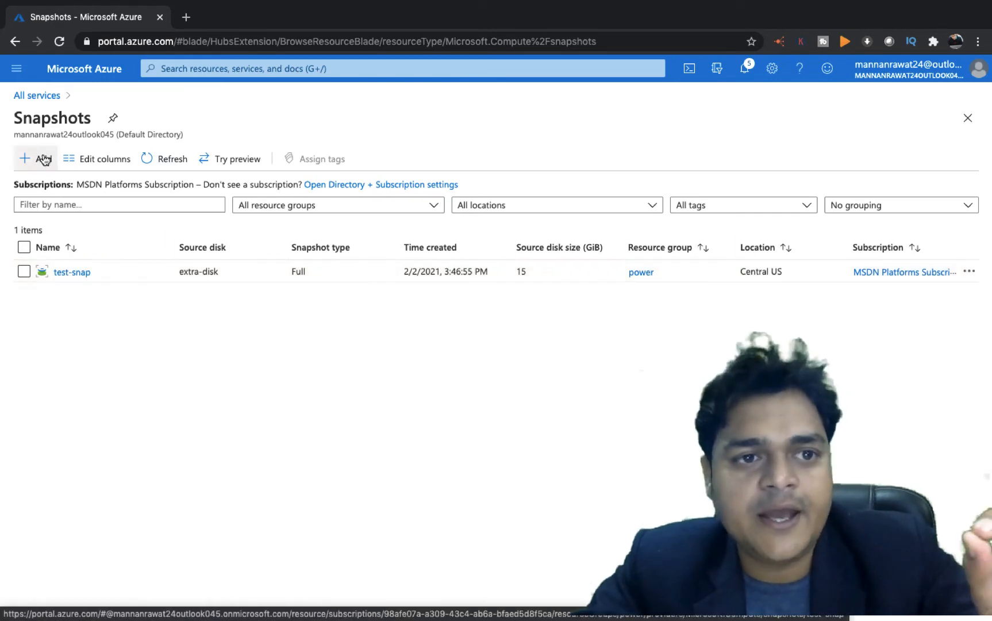
# Step: Detach extra-disk from the web virtual machine, save the change and bring up Disk Management in the remote session
pyautogui.click(39, 98)
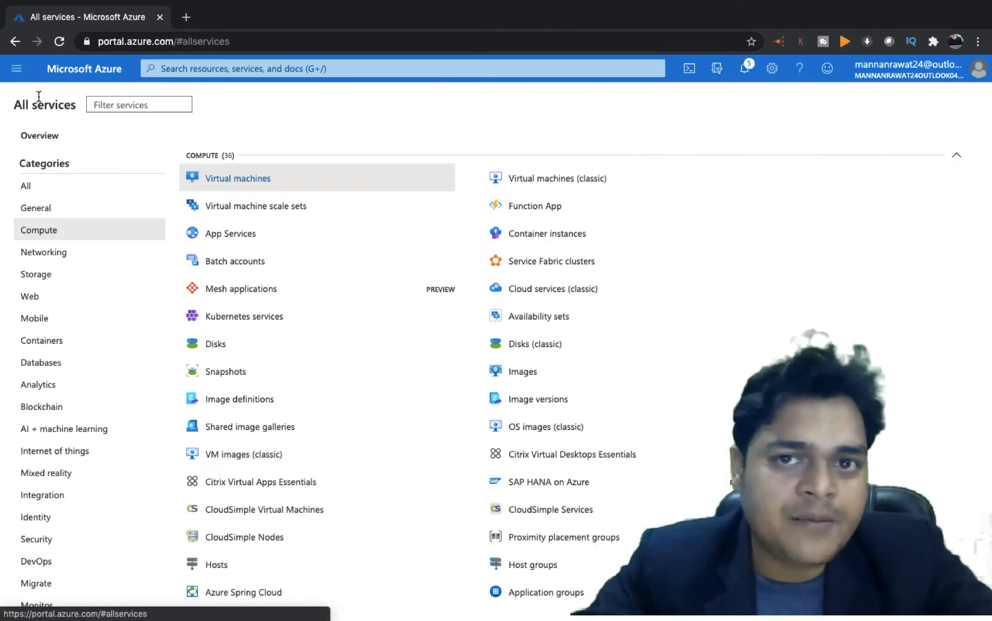
pyautogui.click(240, 185)
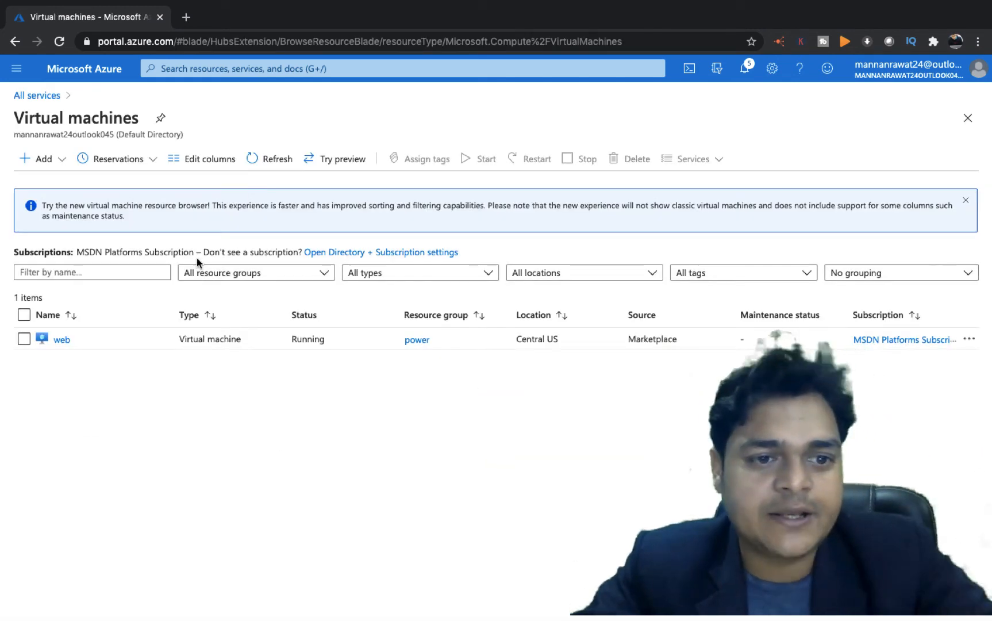
pyautogui.click(62, 339)
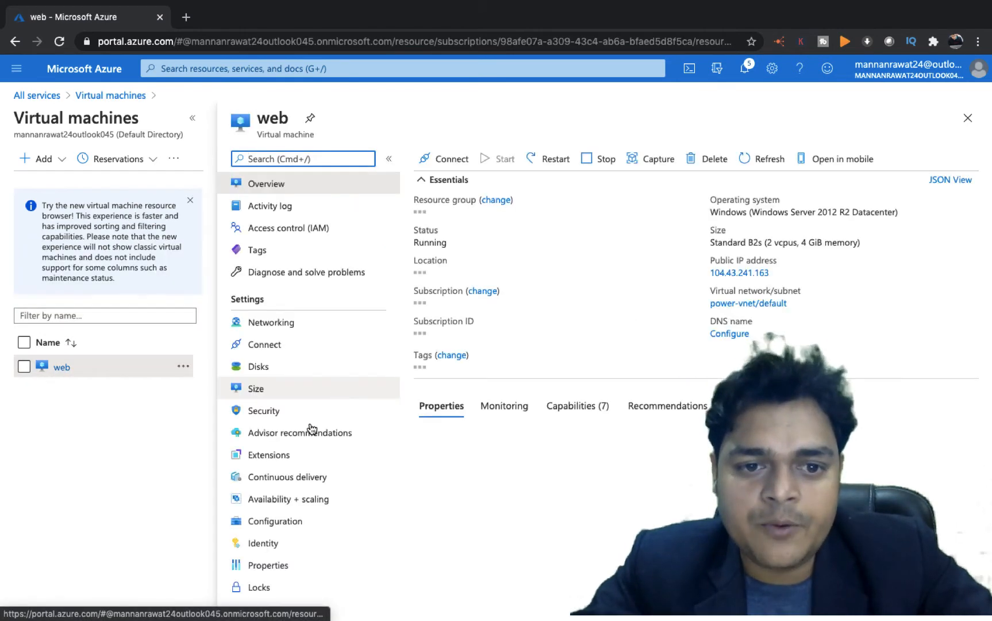
pyautogui.click(260, 367)
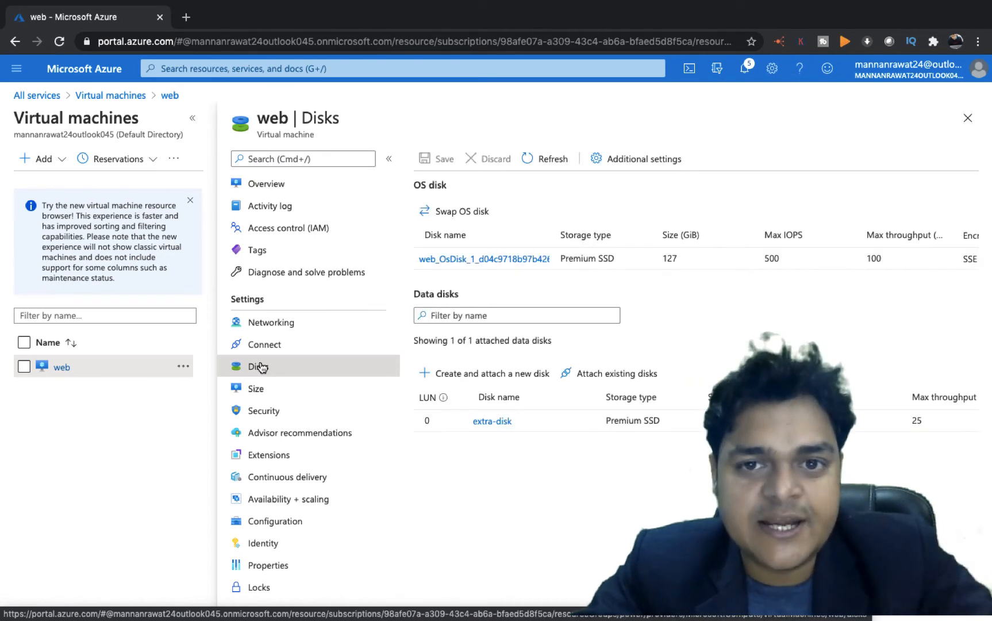
pyautogui.hscroll(1, 663, 425)
pyautogui.hscroll(5, 662, 423)
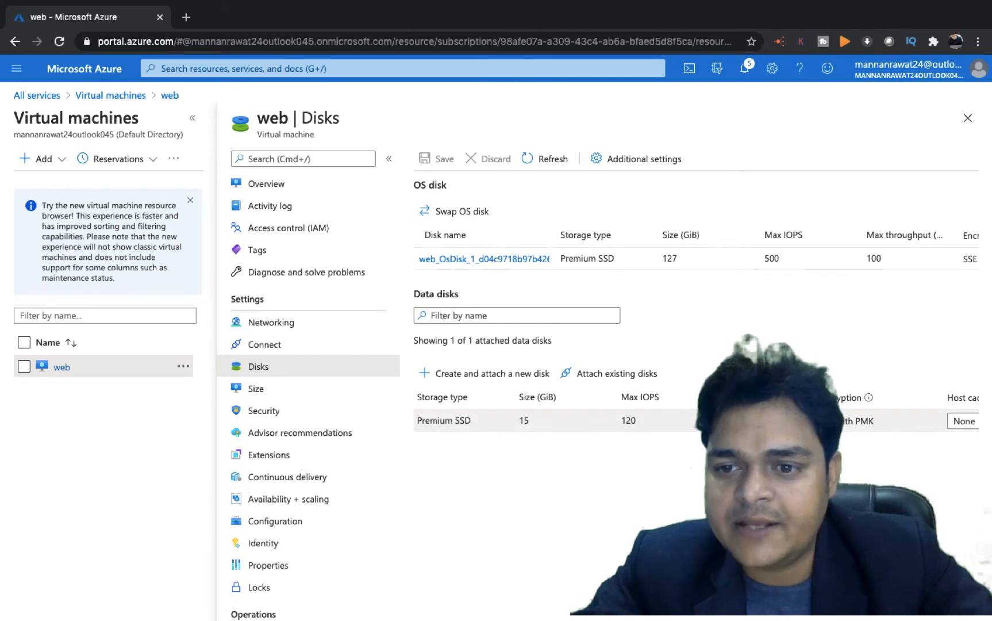
pyautogui.hscroll(2, 662, 423)
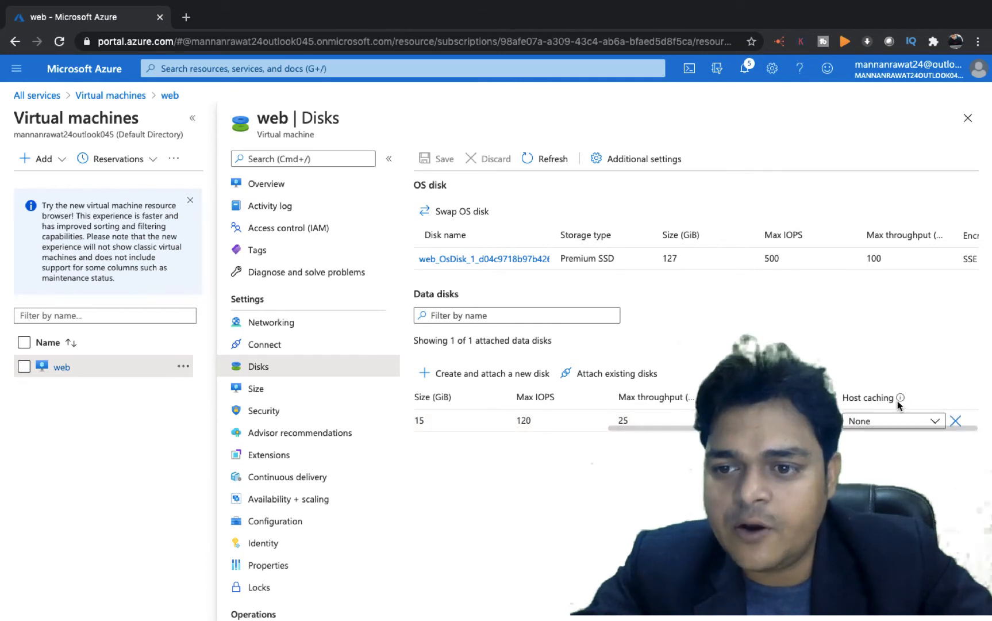
pyautogui.click(956, 420)
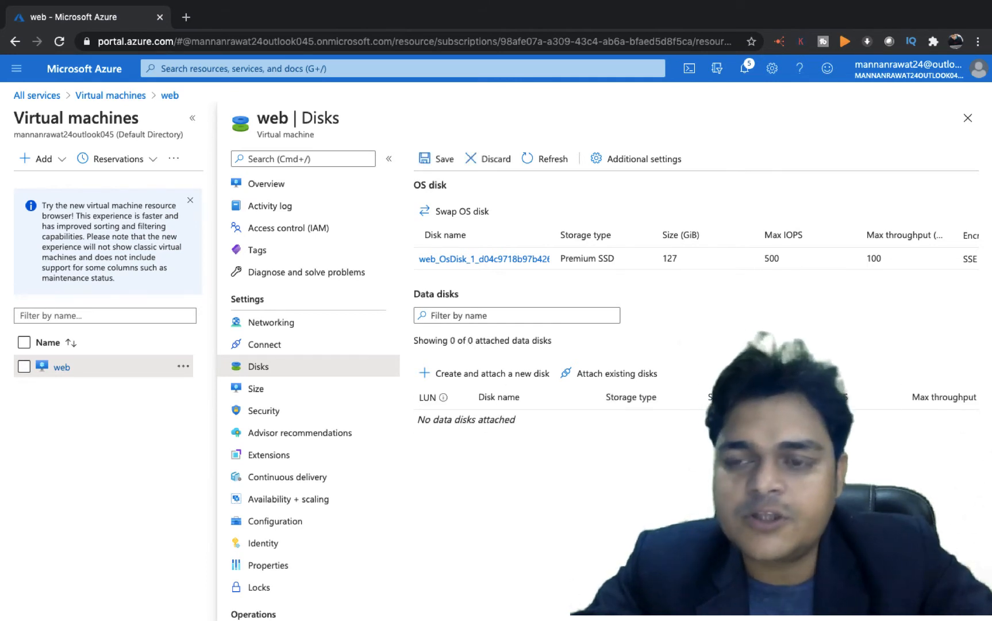
pyautogui.click(439, 159)
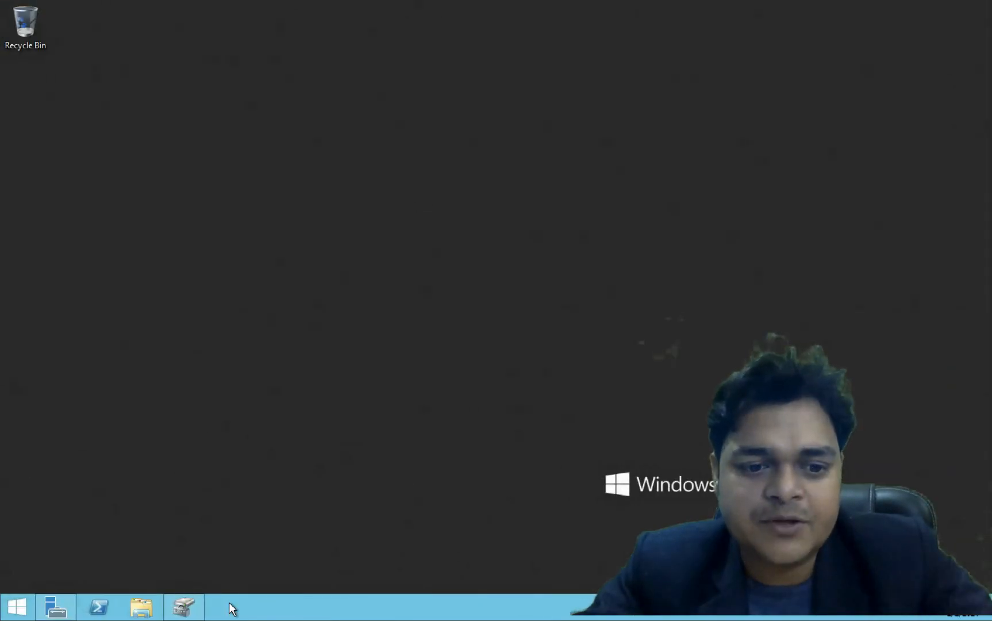
pyautogui.click(184, 607)
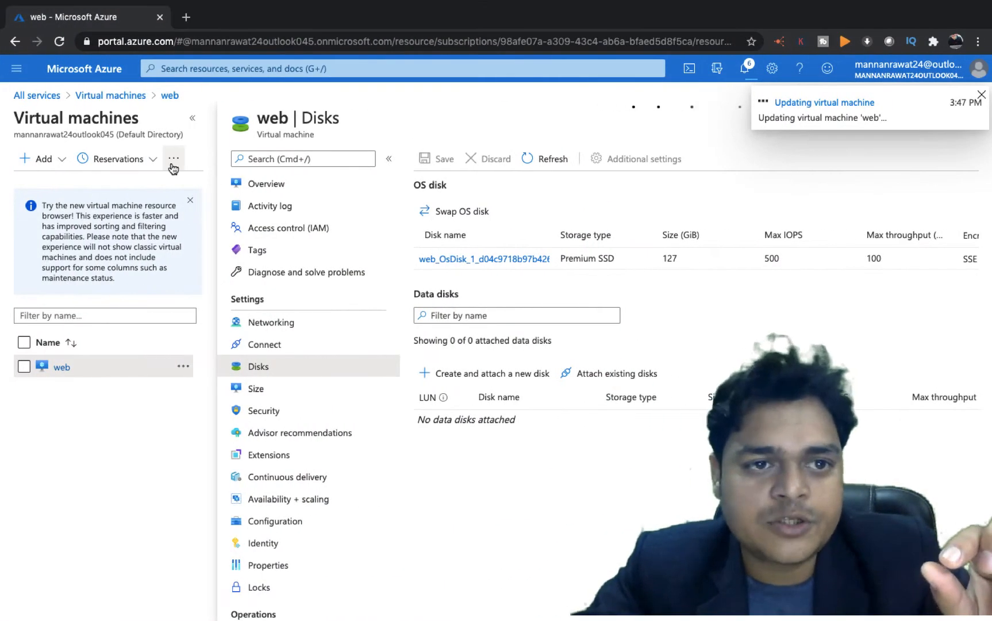
# Step: In the Azure portal, open extra-disk from the Disks list among the Compute services, delete it and refresh its overview
pyautogui.click(114, 98)
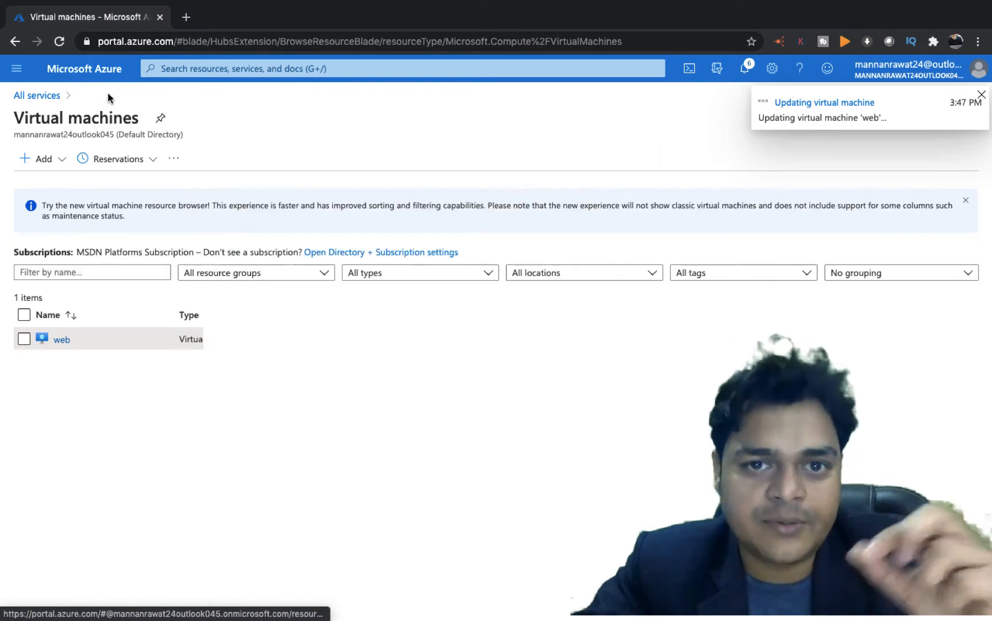
pyautogui.click(41, 94)
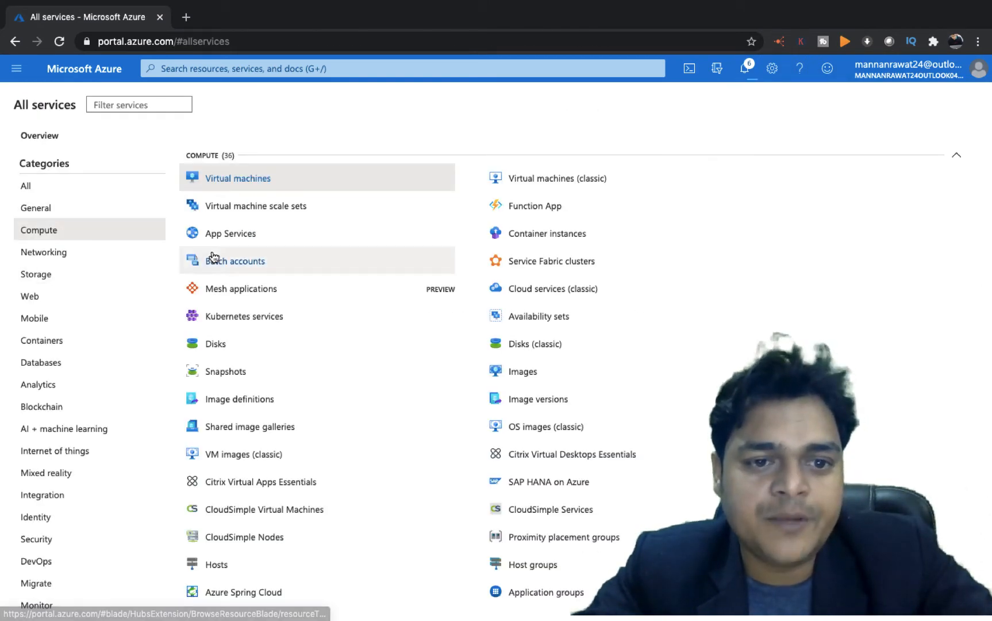
pyautogui.click(223, 346)
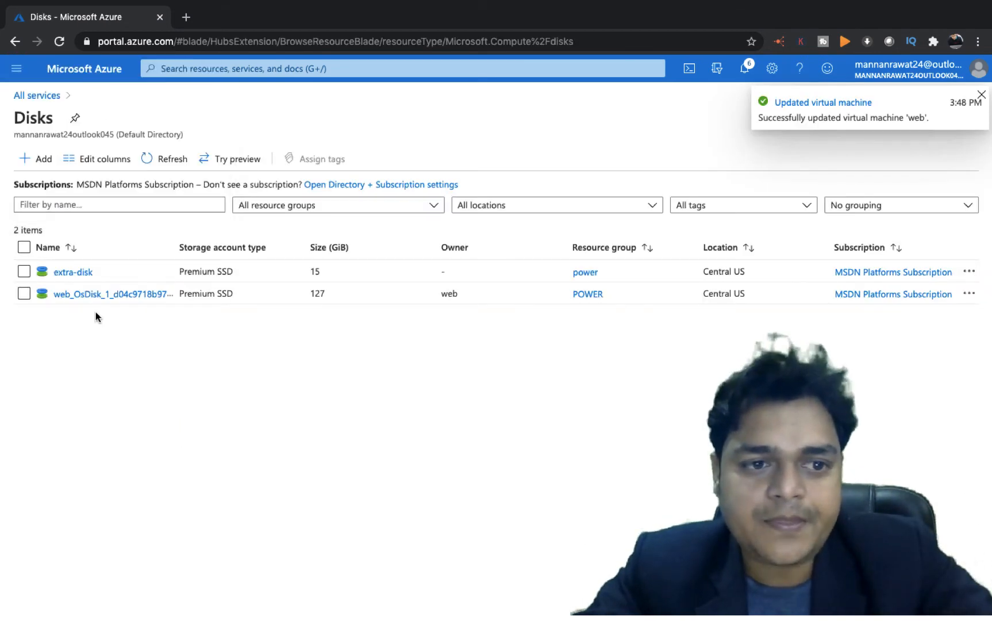
pyautogui.click(73, 271)
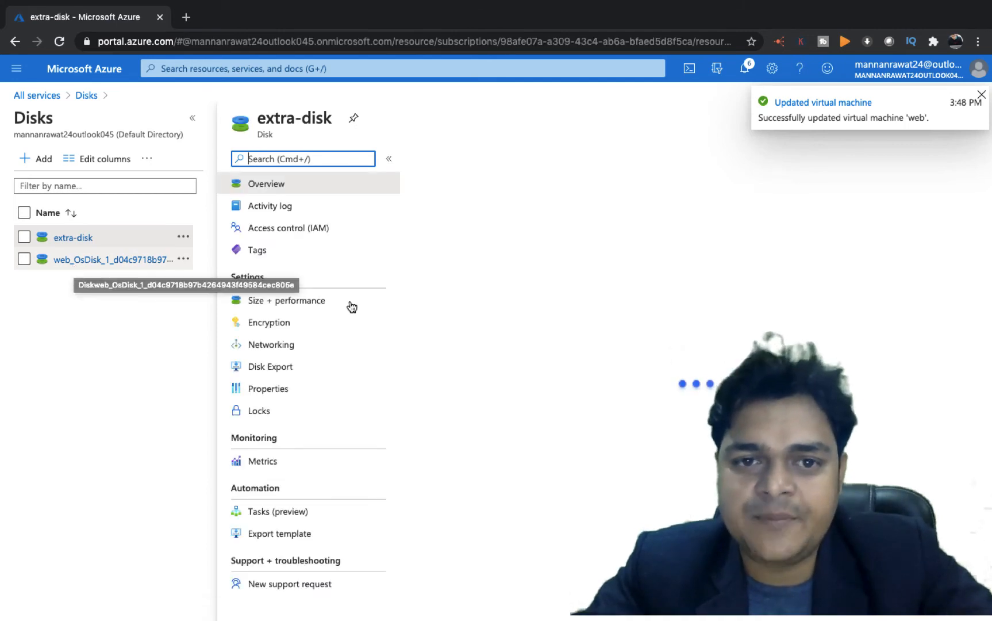
pyautogui.click(602, 158)
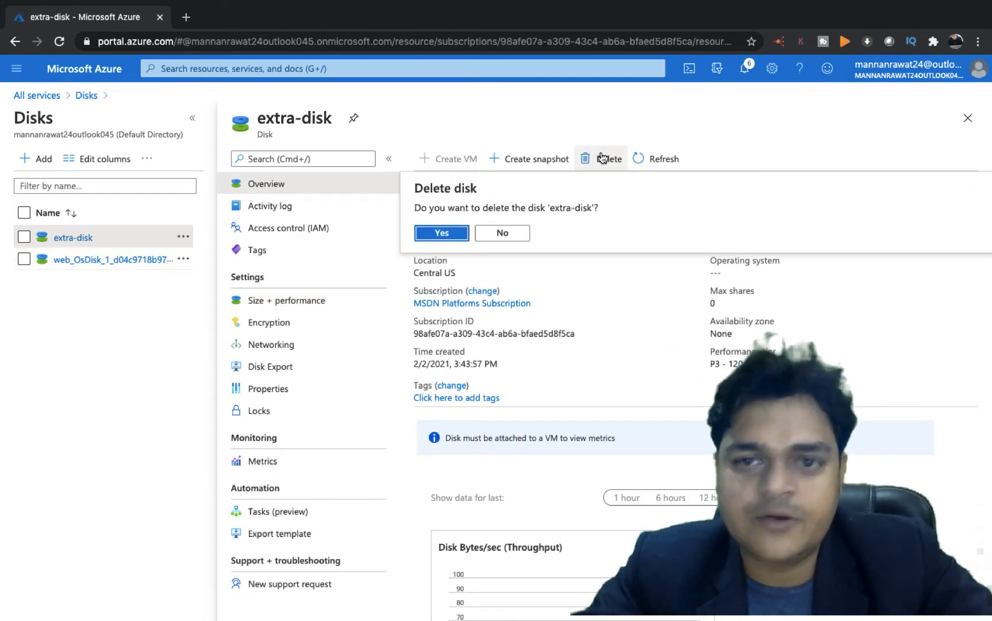
pyautogui.click(447, 232)
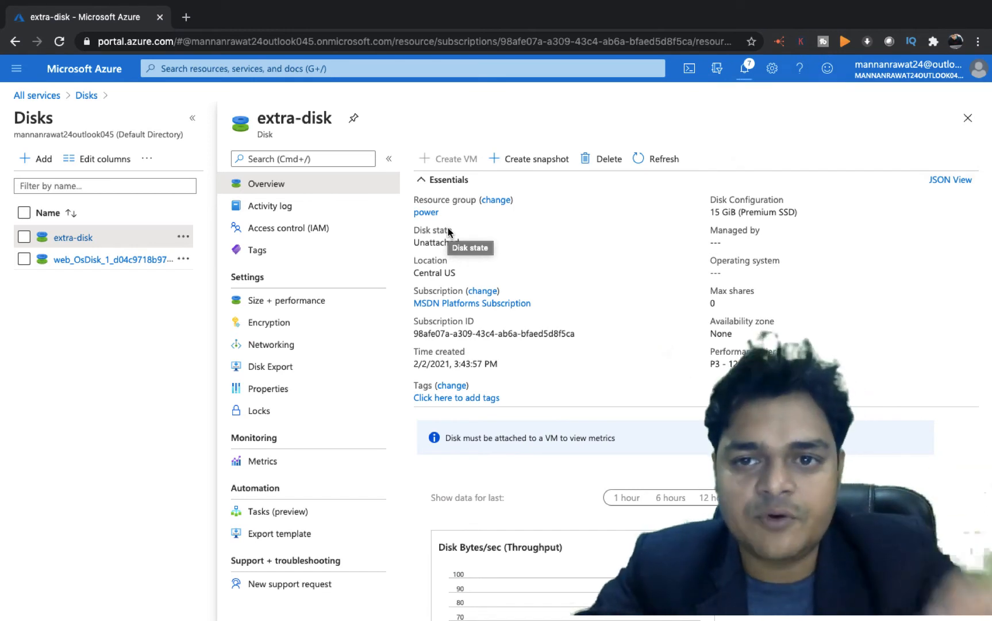
pyautogui.click(672, 159)
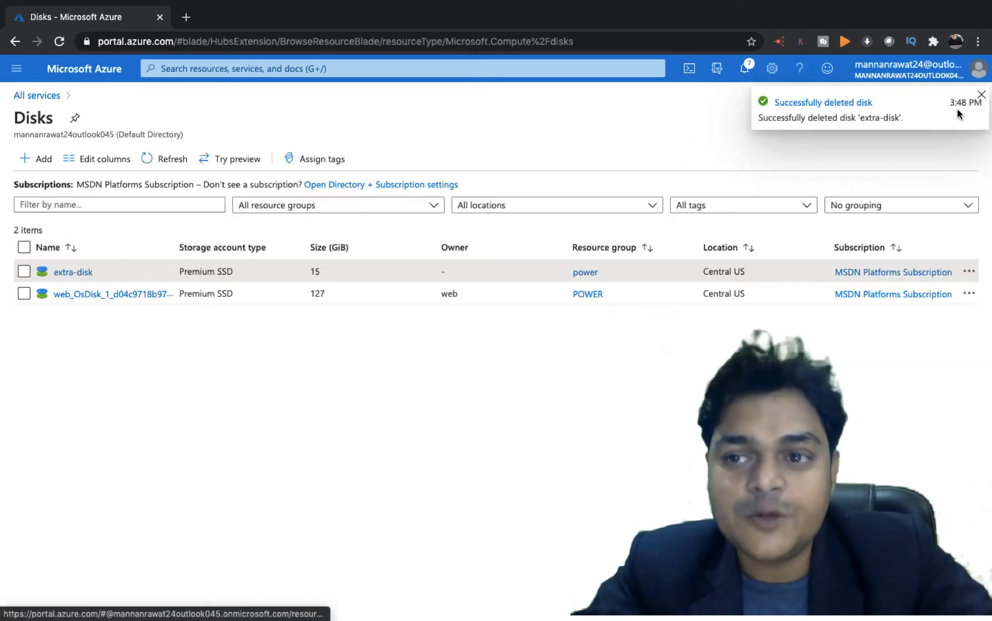
# Step: Dismiss the deletion notification, refresh the Disks list and check the disks in the remote session's Disk Management
pyautogui.click(981, 95)
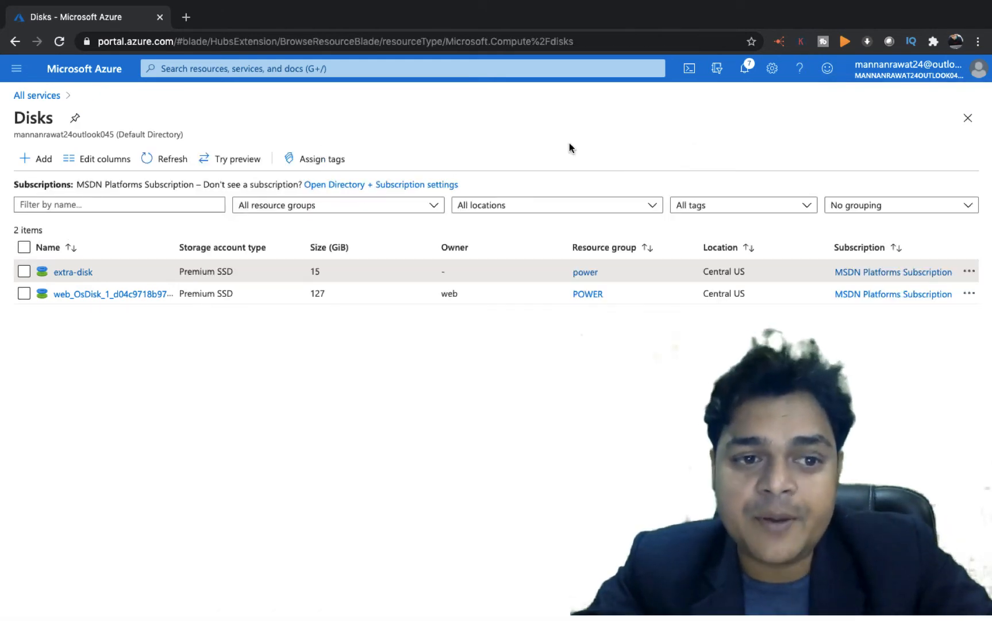
pyautogui.click(167, 159)
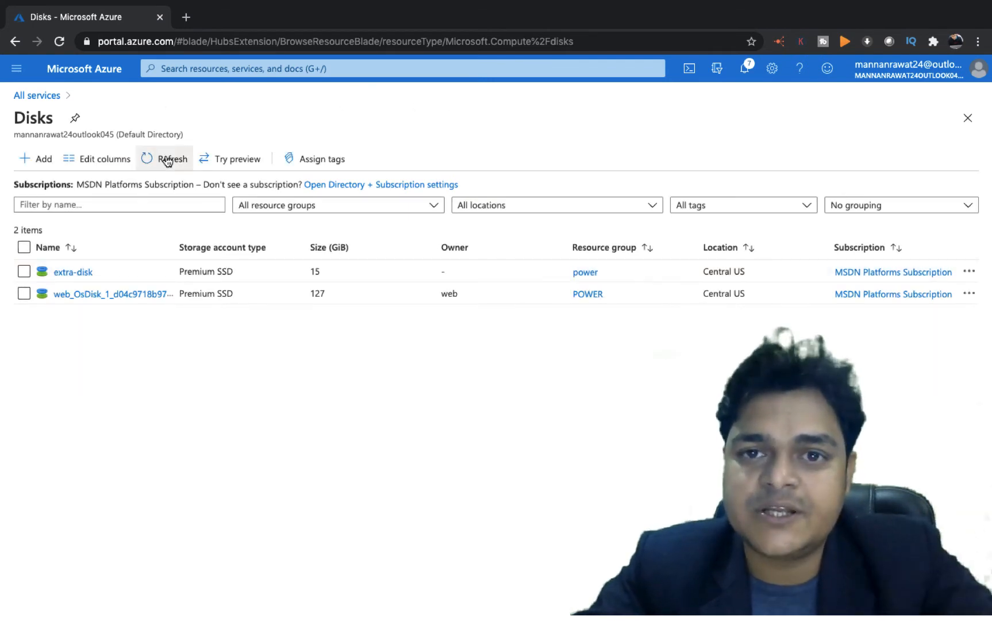
pyautogui.click(167, 159)
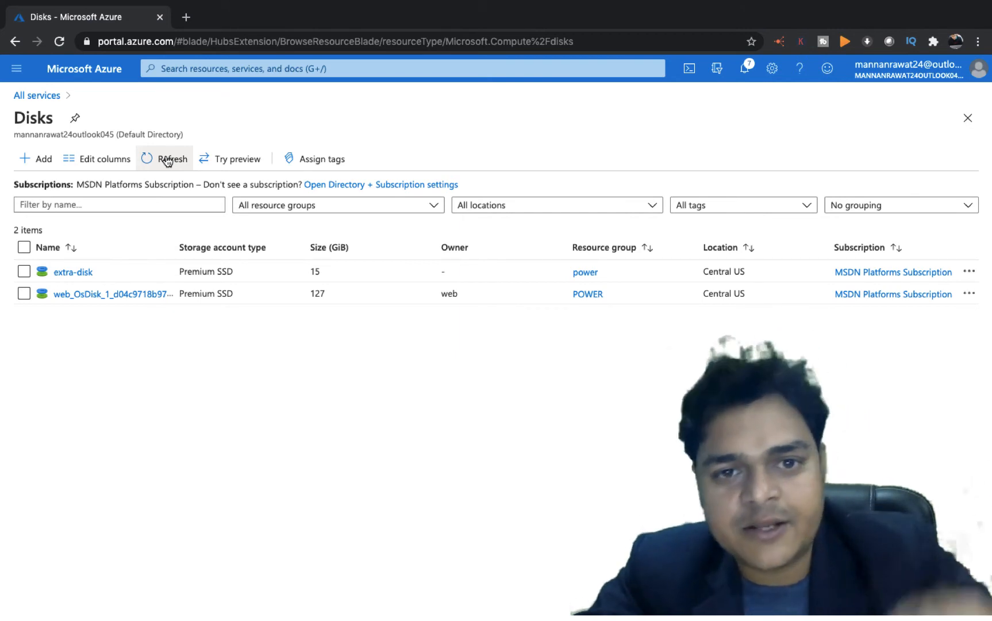
pyautogui.click(167, 159)
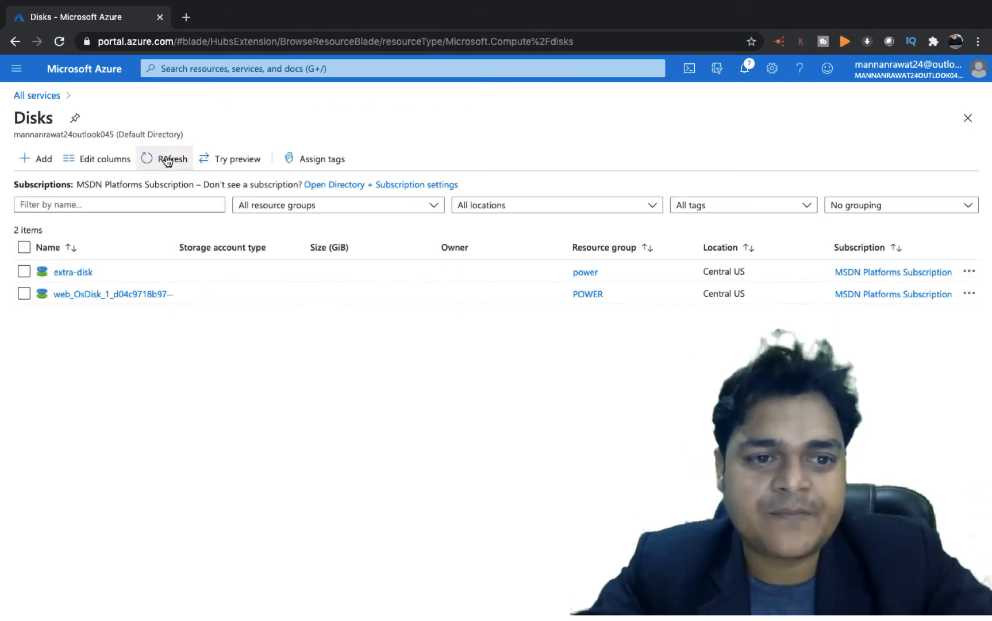
pyautogui.hotkey('ctrl', 'Left')
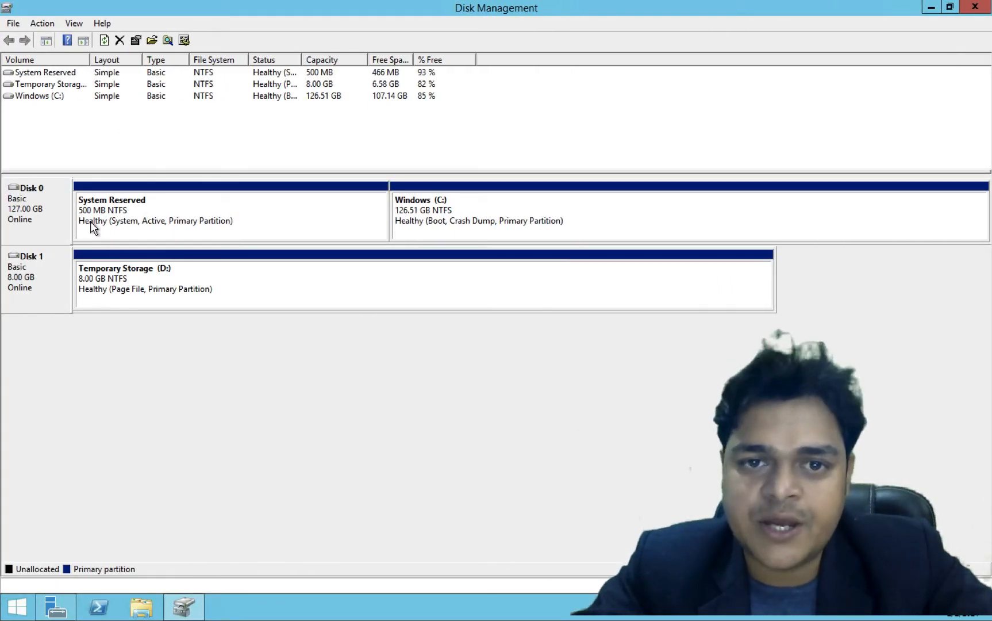
# Step: Return to the Azure portal and open the test-snap snapshot from the Snapshots list among the Compute services
pyautogui.hotkey('ctrl', 'Right')
pyautogui.click(41, 96)
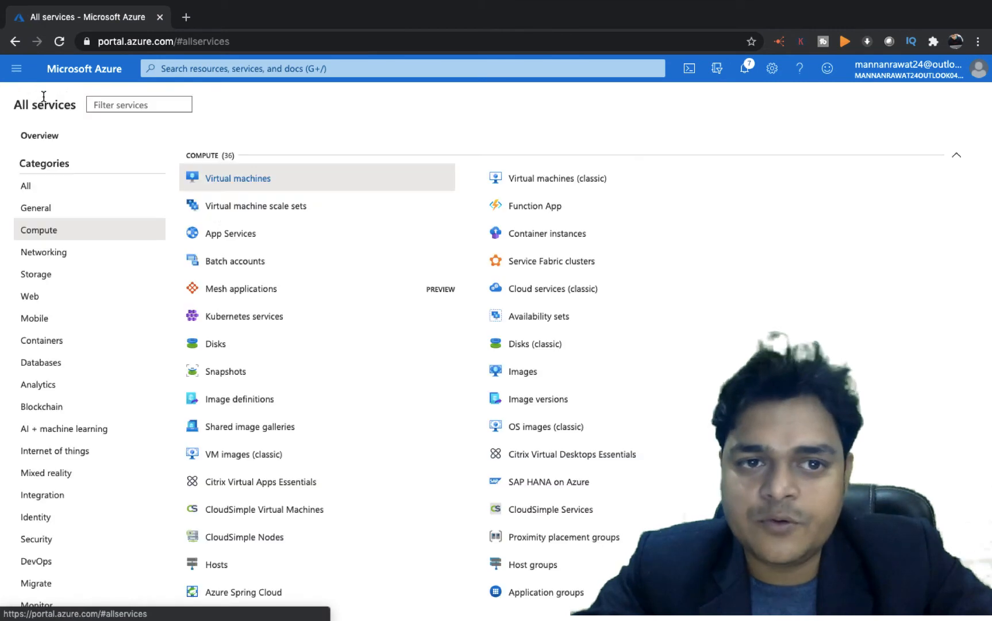
pyautogui.click(226, 372)
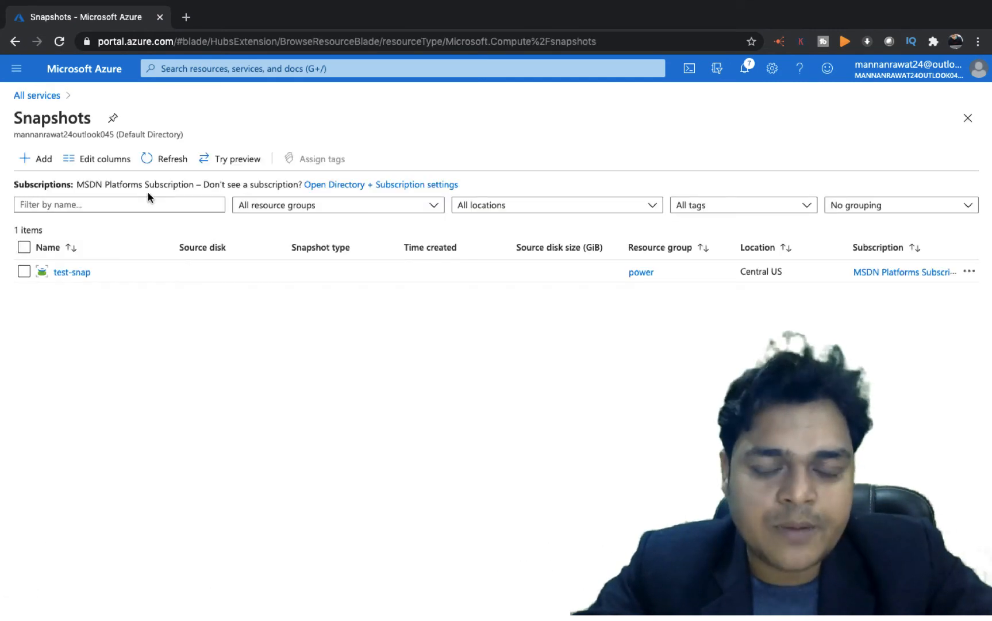
pyautogui.click(72, 272)
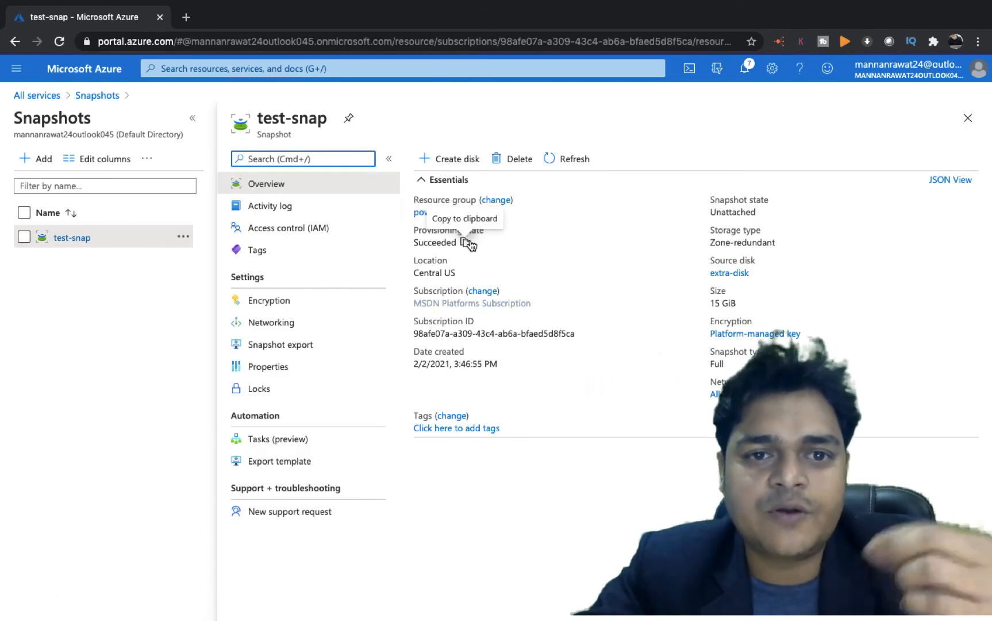
# Step: Start creating a managed disk from the test-snap snapshot and name it snap-disk
pyautogui.click(453, 161)
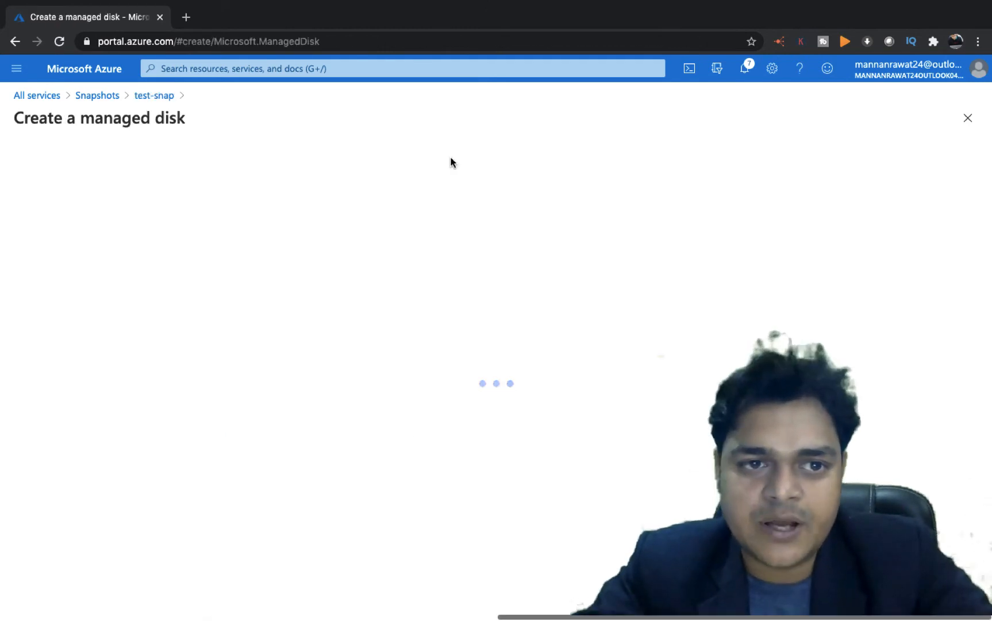
pyautogui.click(230, 395)
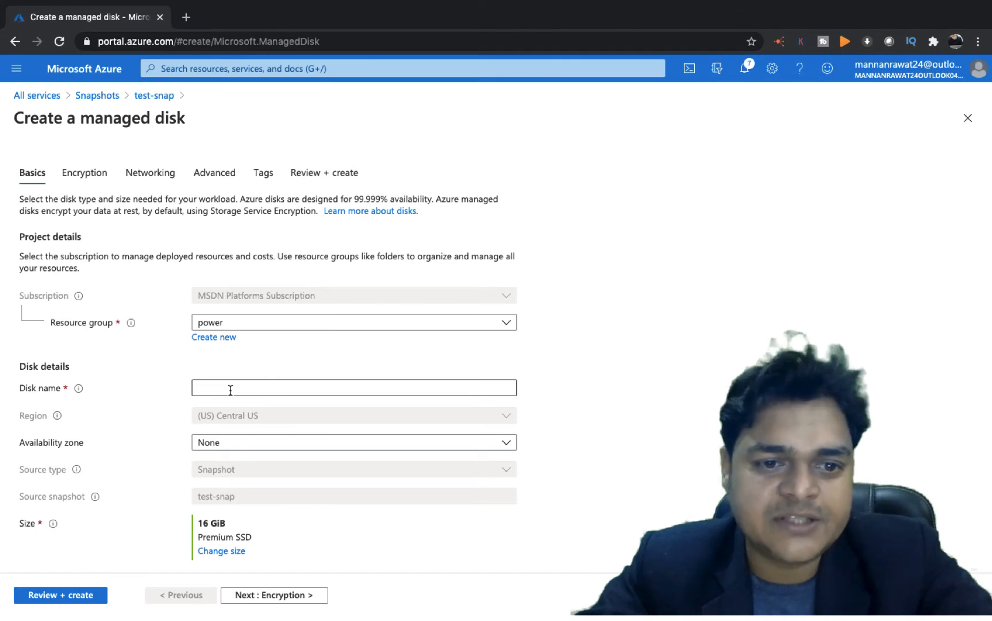
pyautogui.write('sna')
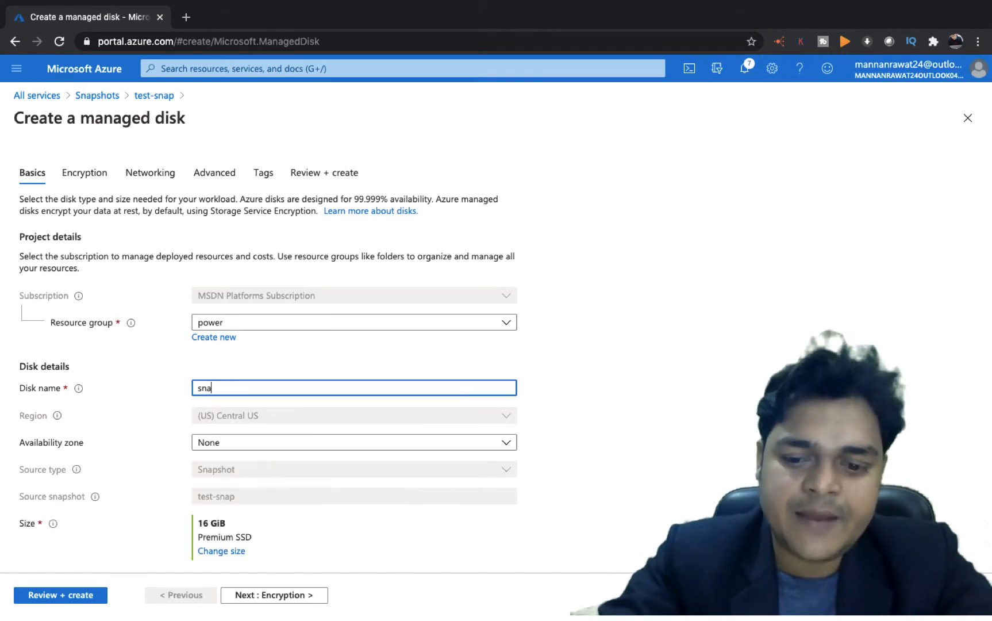
pyautogui.write('p-disk')
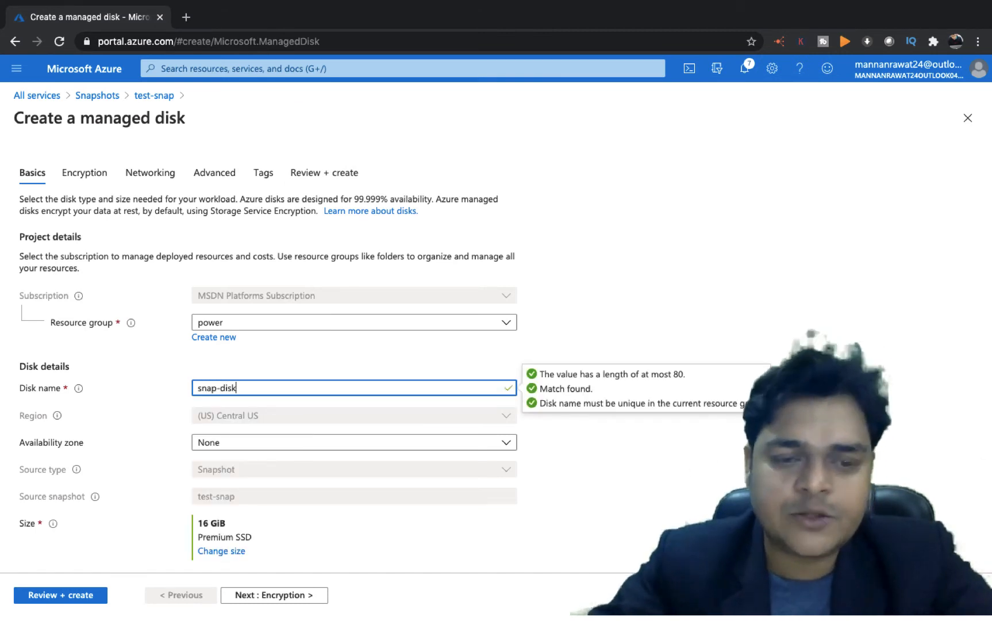
# Step: Set the new managed disk's custom size to 15 GiB on Premium SSD, trying 14 GiB first
pyautogui.scroll(-1, 253, 431)
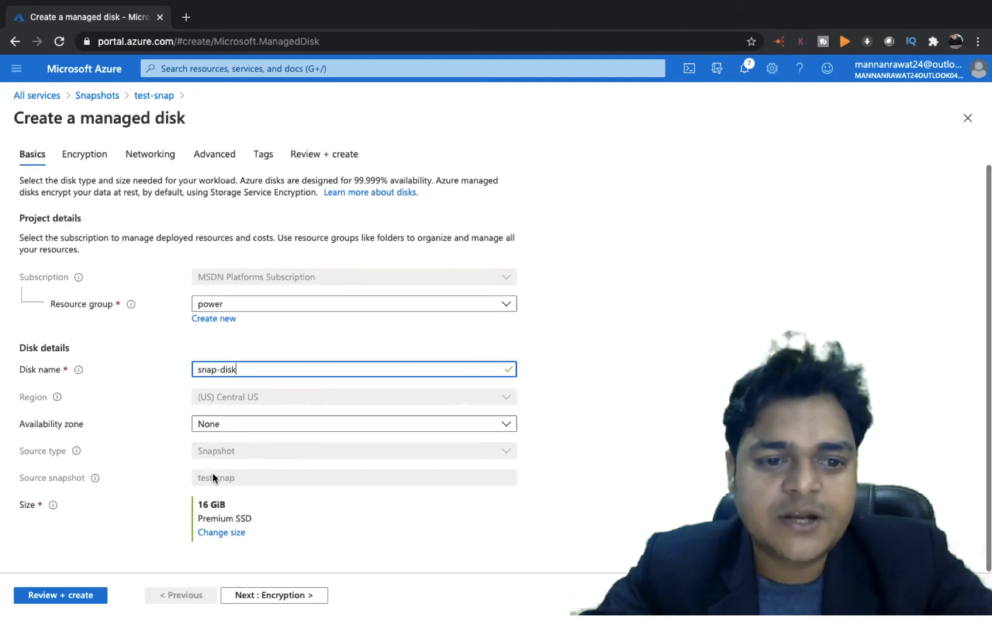
pyautogui.click(222, 533)
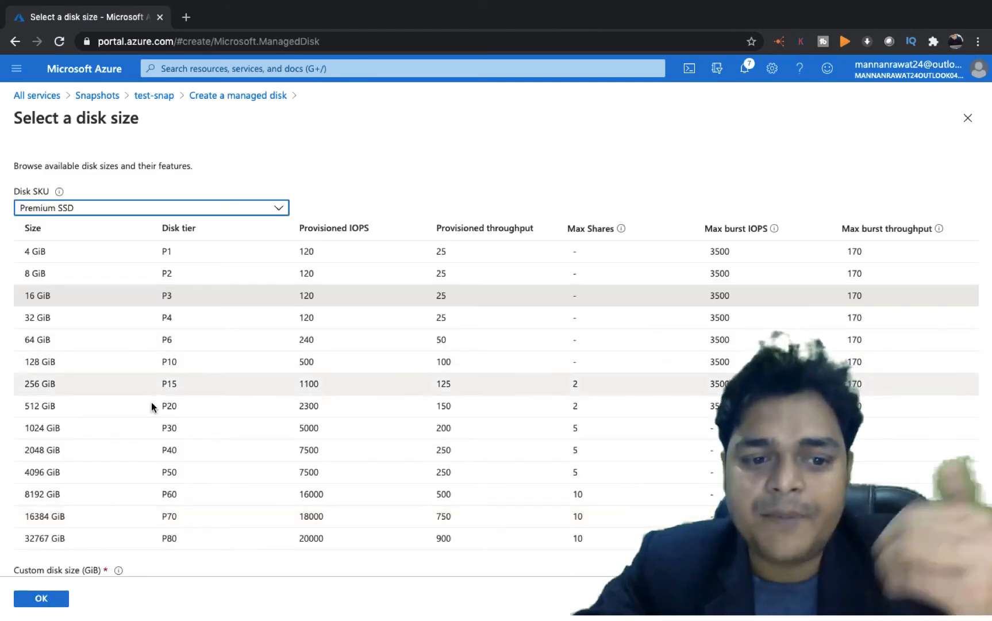
pyautogui.scroll(-3, 151, 405)
pyautogui.click(66, 492)
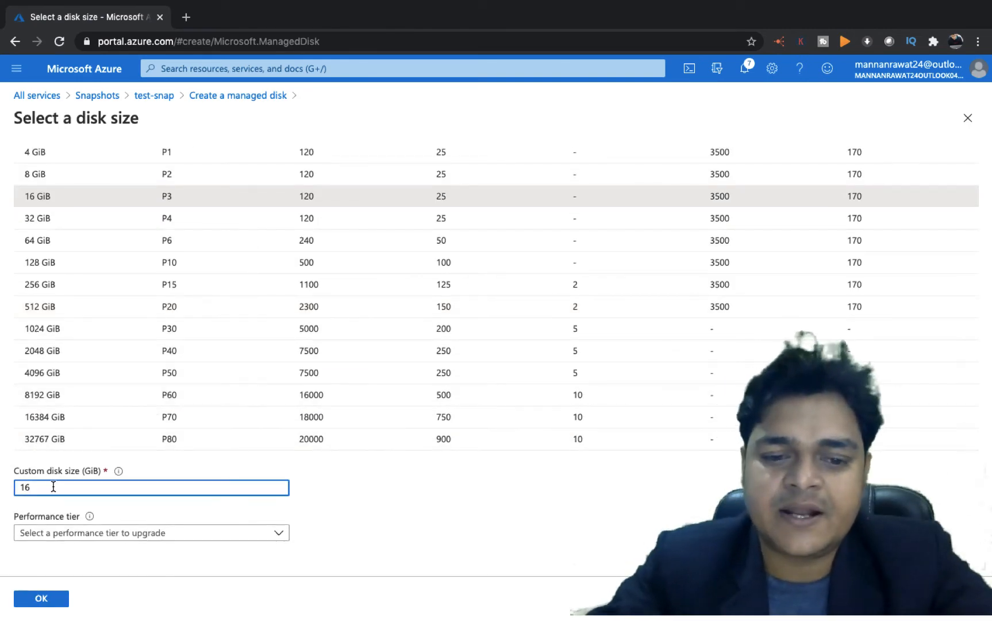
pyautogui.press('BackSpace')
pyautogui.press('BackSpace')
pyautogui.write('14')
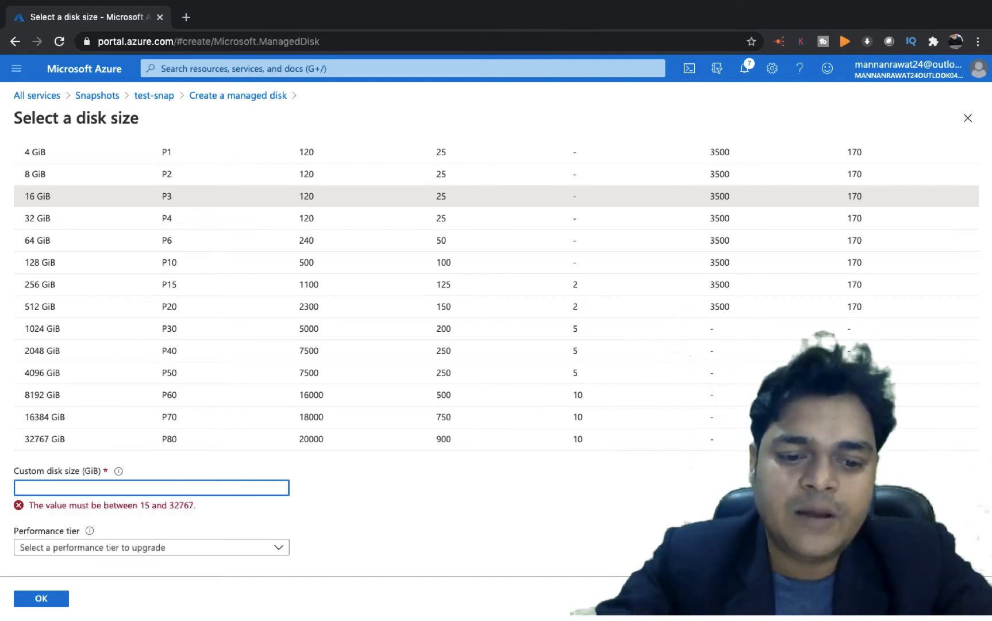
pyautogui.write('15')
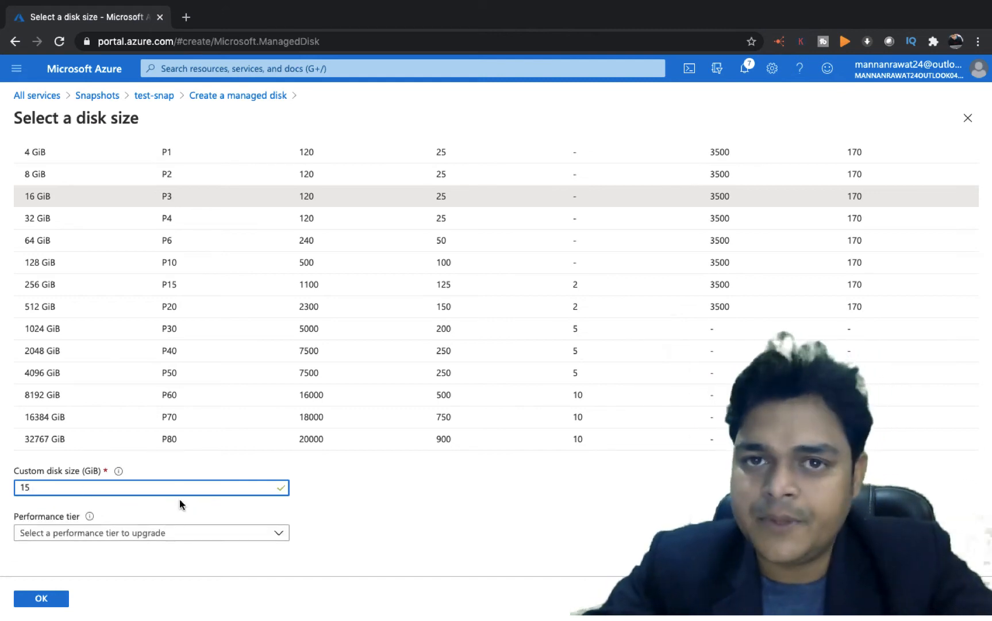
pyautogui.click(38, 599)
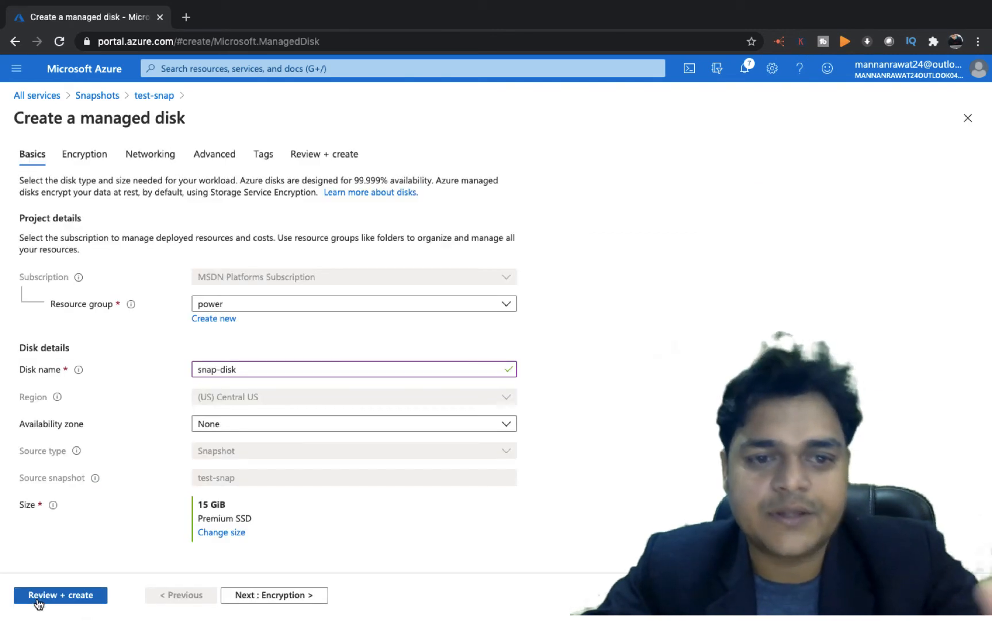
# Step: Review and create the snap-disk managed disk, and open the notifications to check its deployment
pyautogui.click(38, 598)
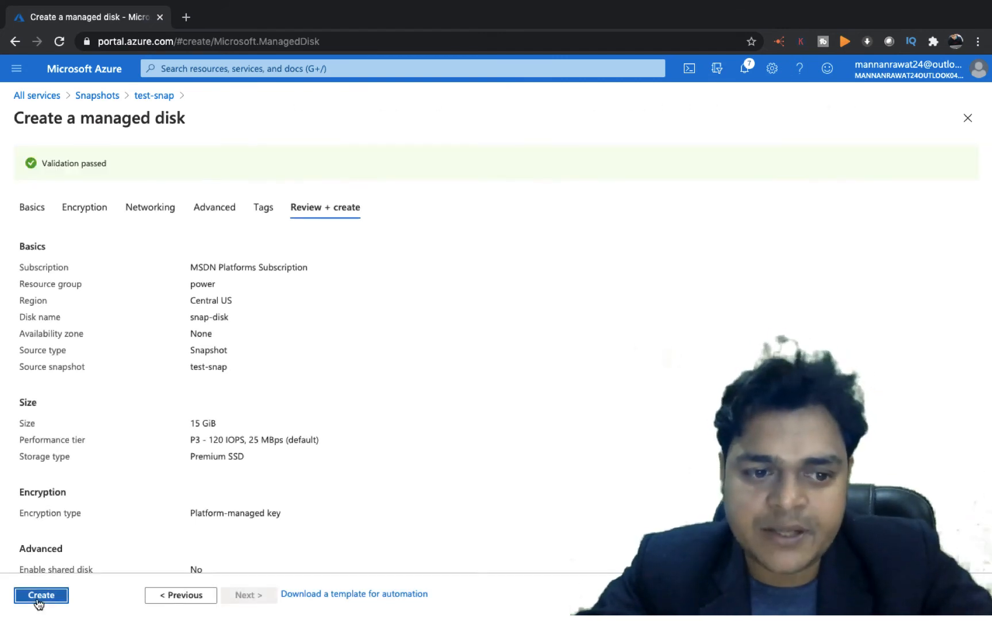
pyautogui.click(42, 599)
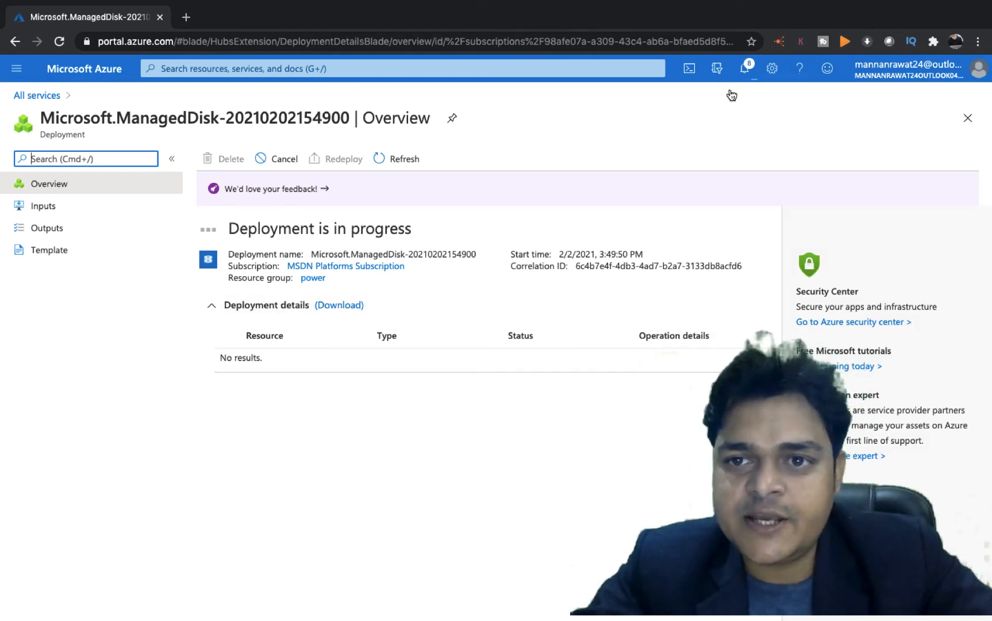
pyautogui.click(747, 67)
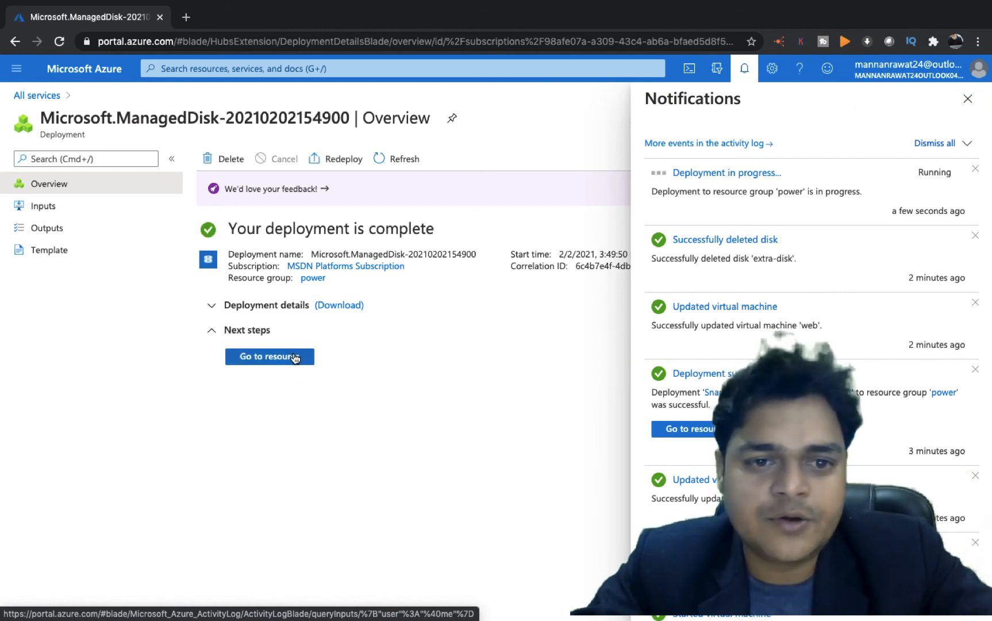
# Step: Open the Disks settings of the web virtual machine from the Virtual machines list among all services
pyautogui.click(35, 98)
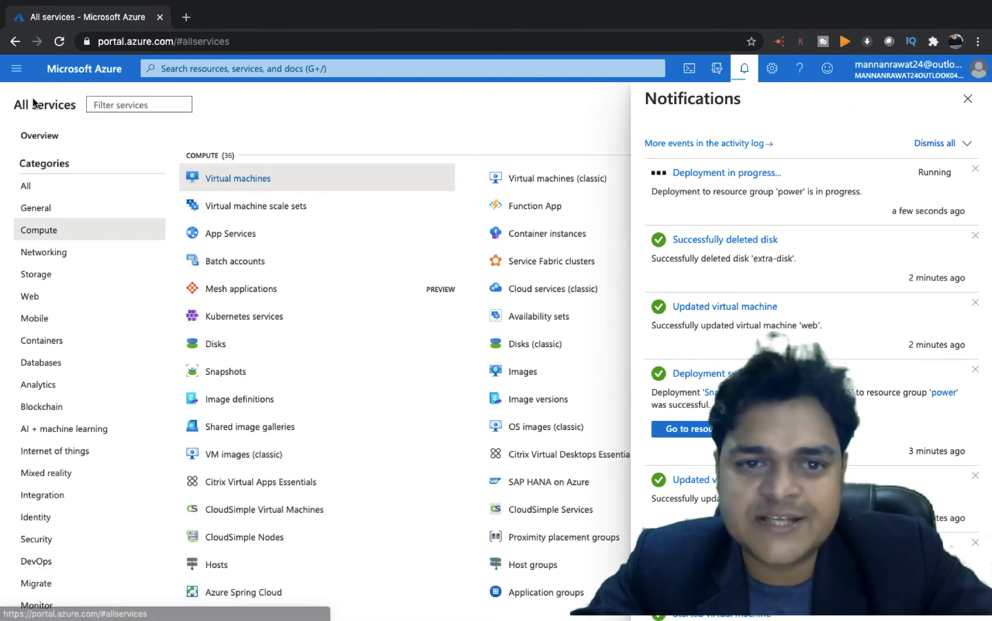
pyautogui.click(234, 180)
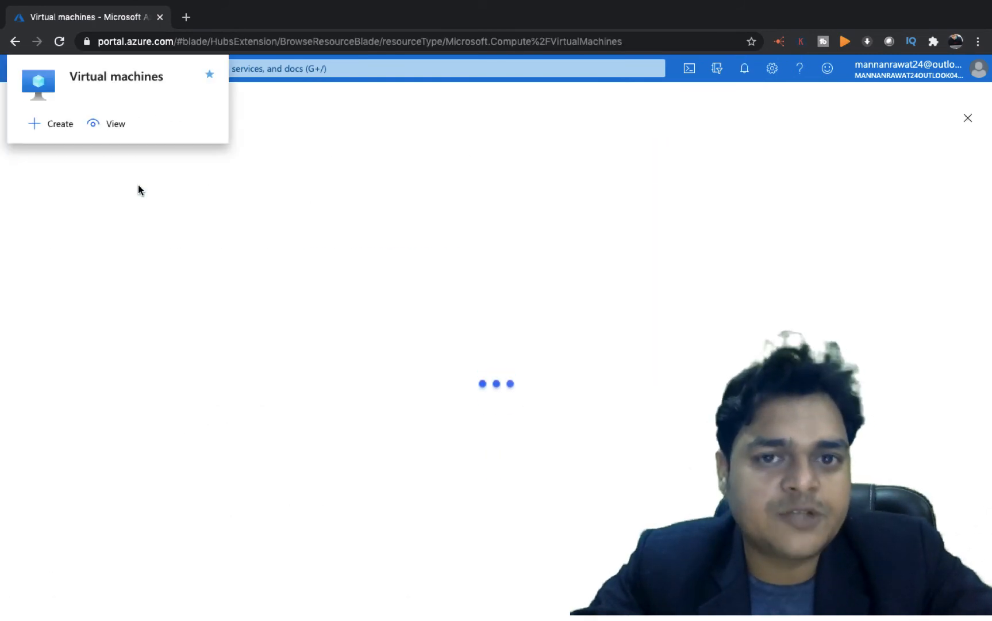
pyautogui.click(62, 340)
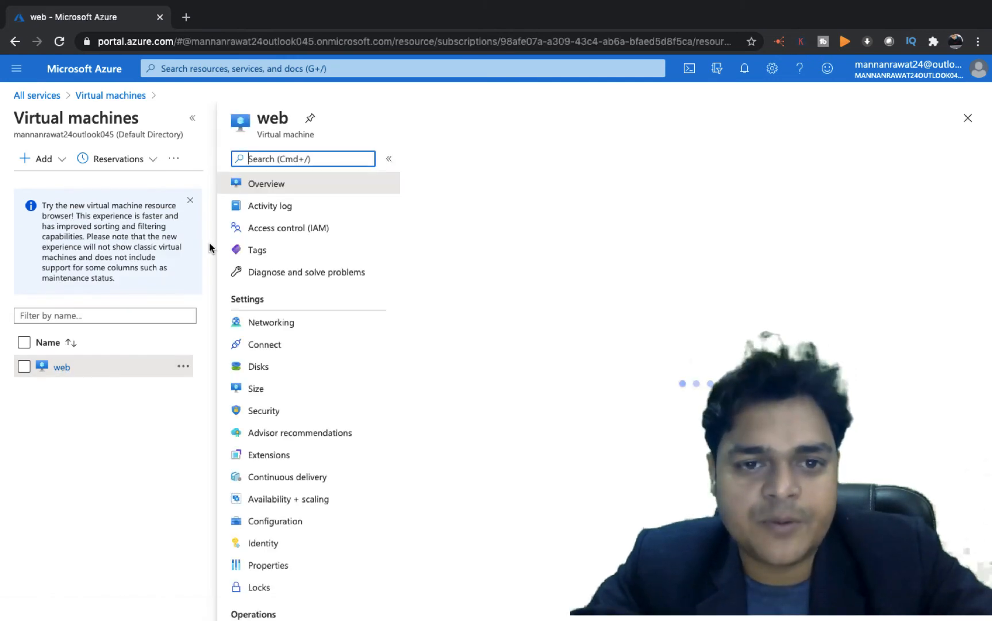
pyautogui.scroll(-2, 255, 436)
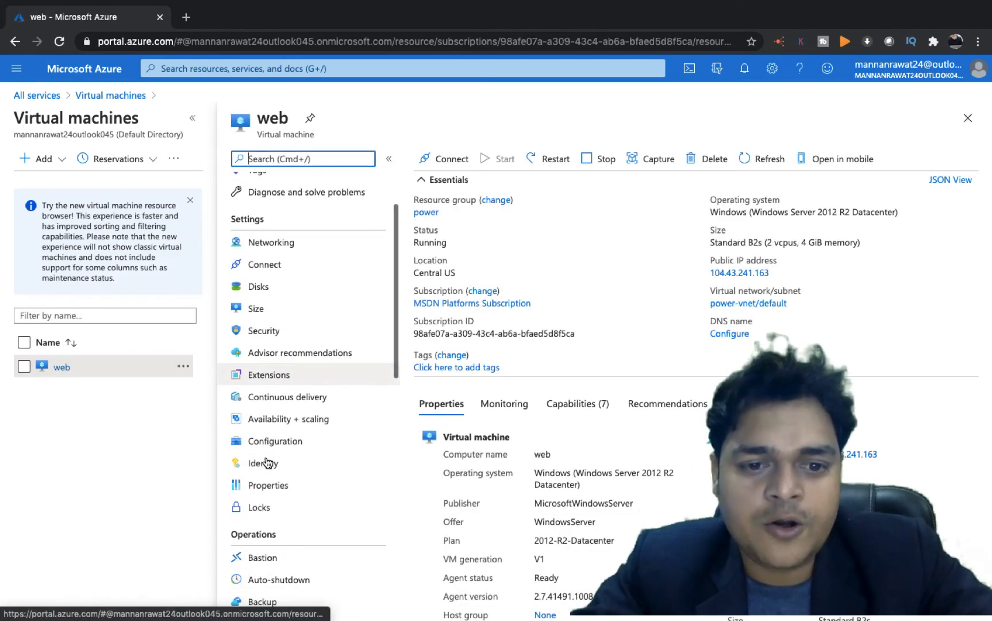
pyautogui.click(263, 286)
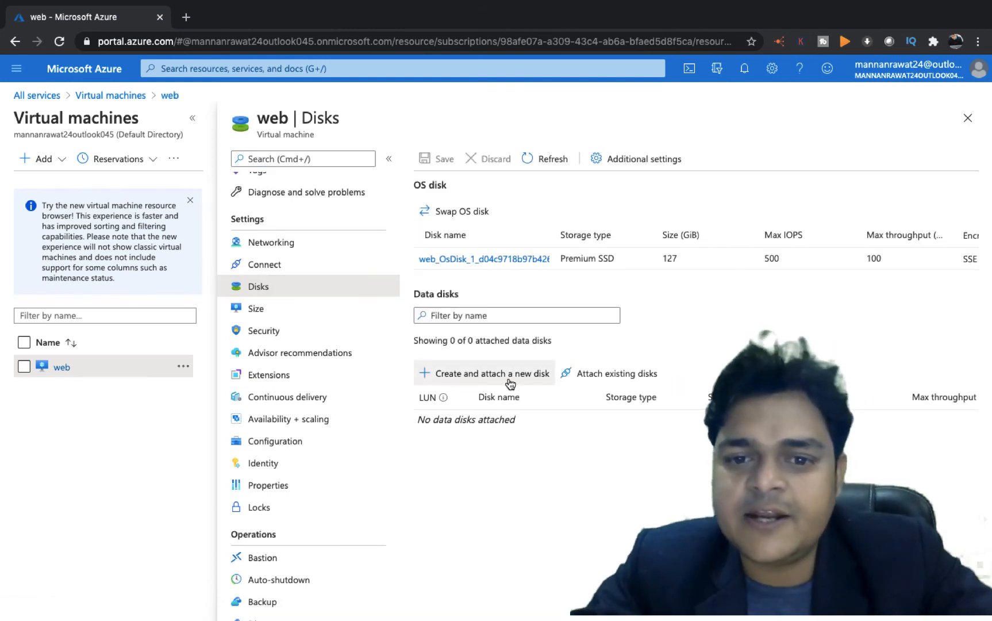
pyautogui.click(625, 381)
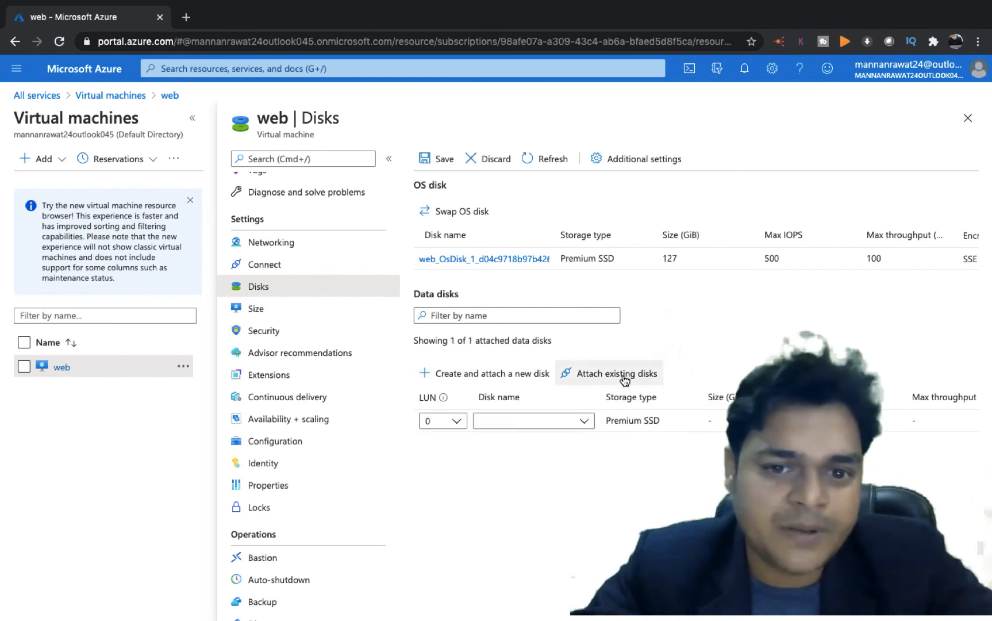
pyautogui.click(564, 420)
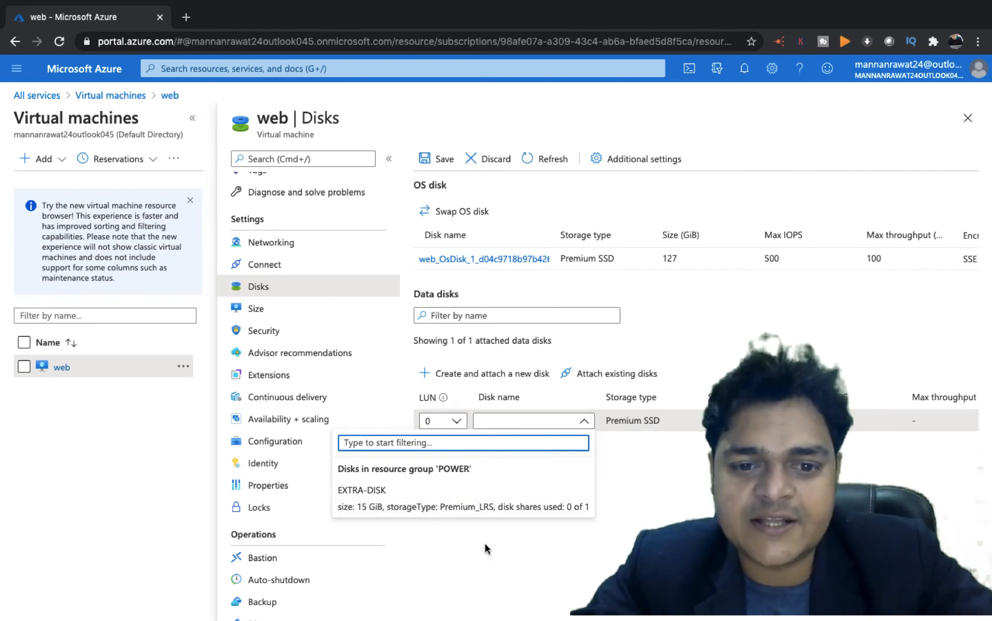
pyautogui.click(485, 544)
pyautogui.click(585, 421)
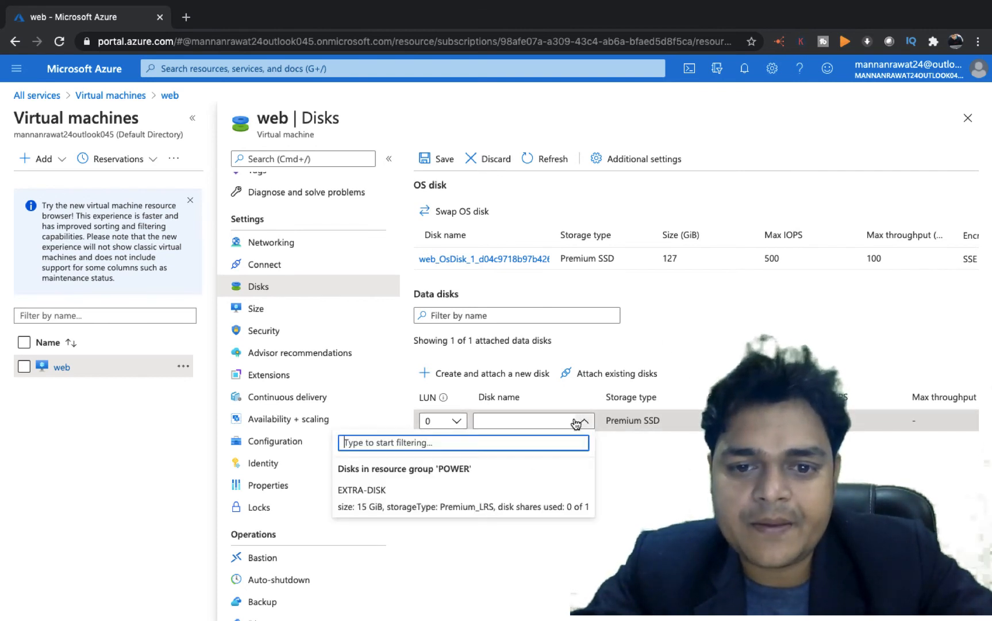
pyautogui.click(412, 506)
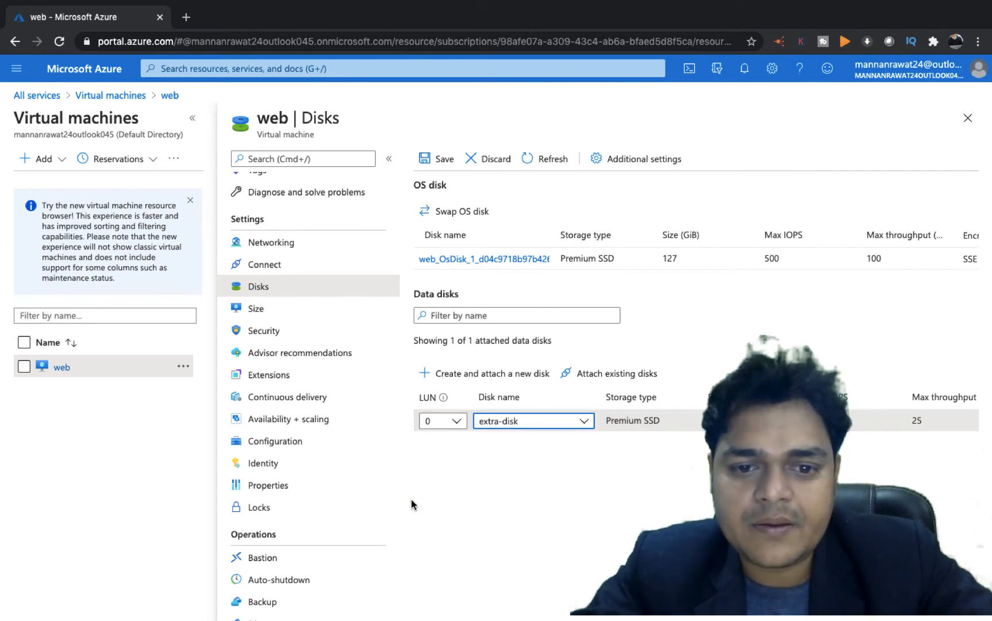
pyautogui.click(584, 421)
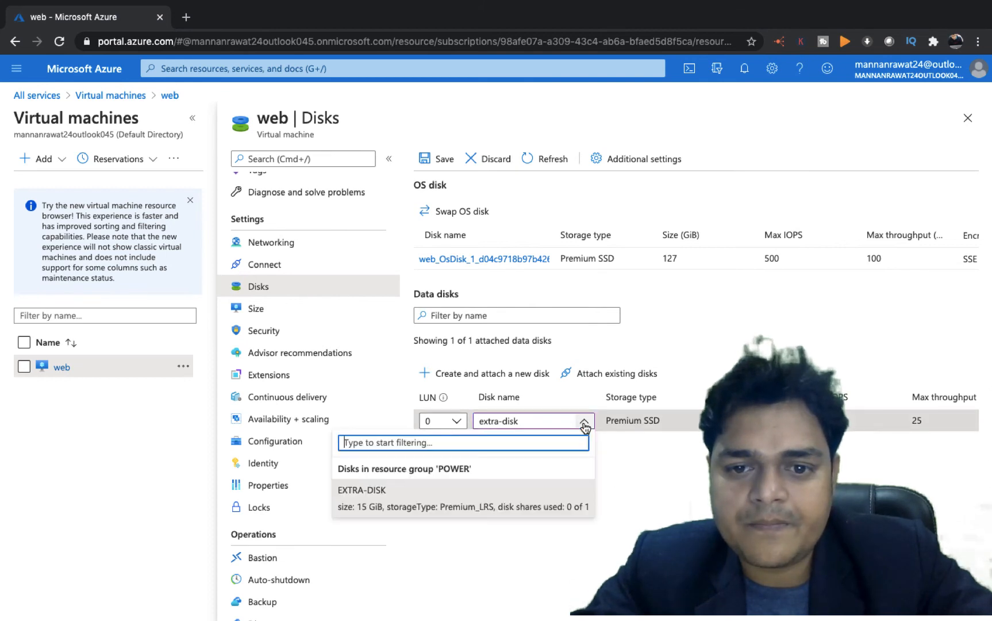
pyautogui.click(471, 508)
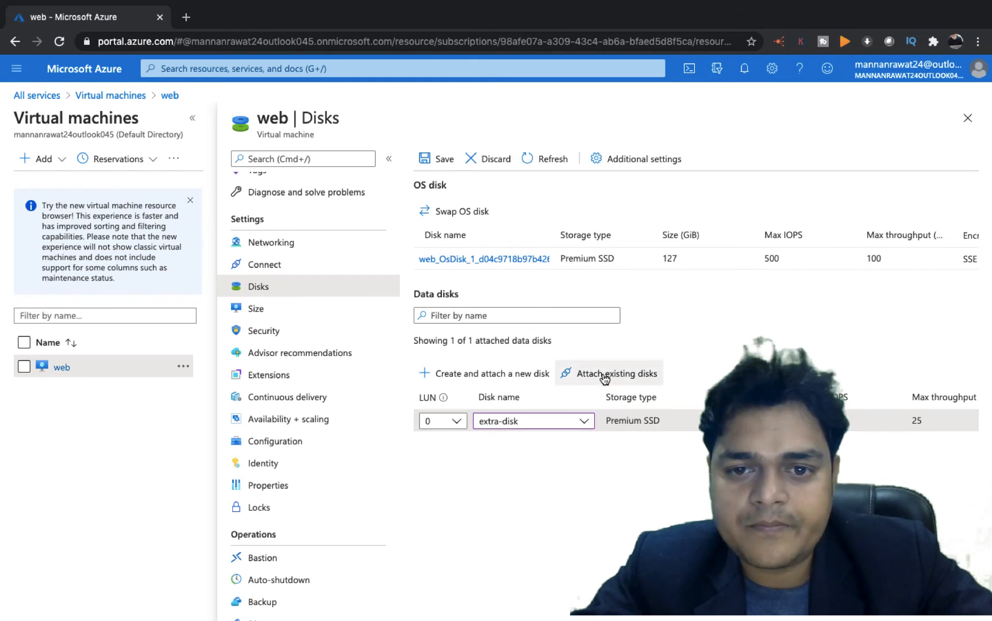
pyautogui.click(494, 373)
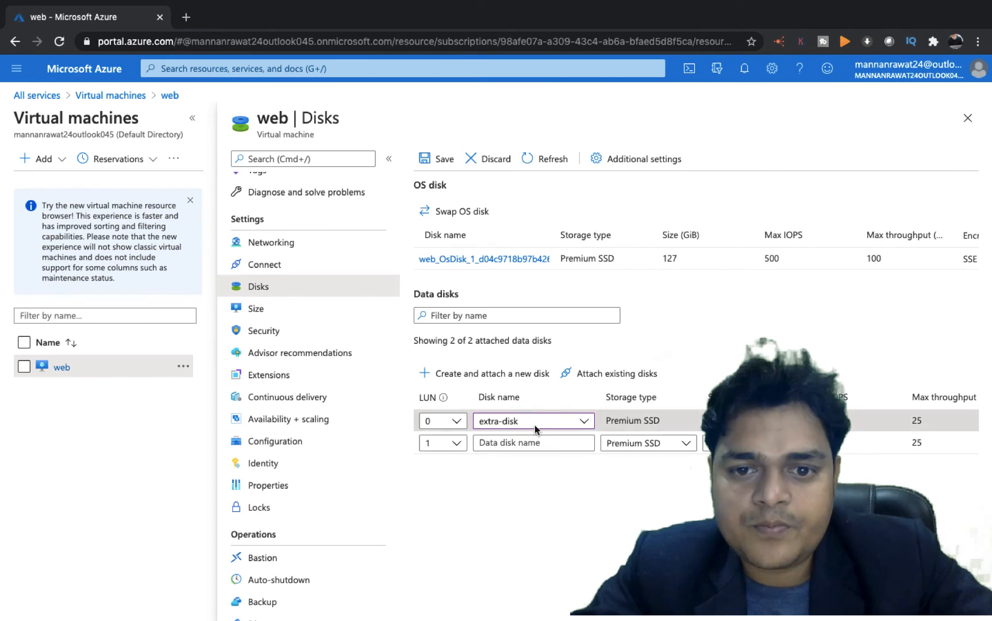
pyautogui.click(569, 422)
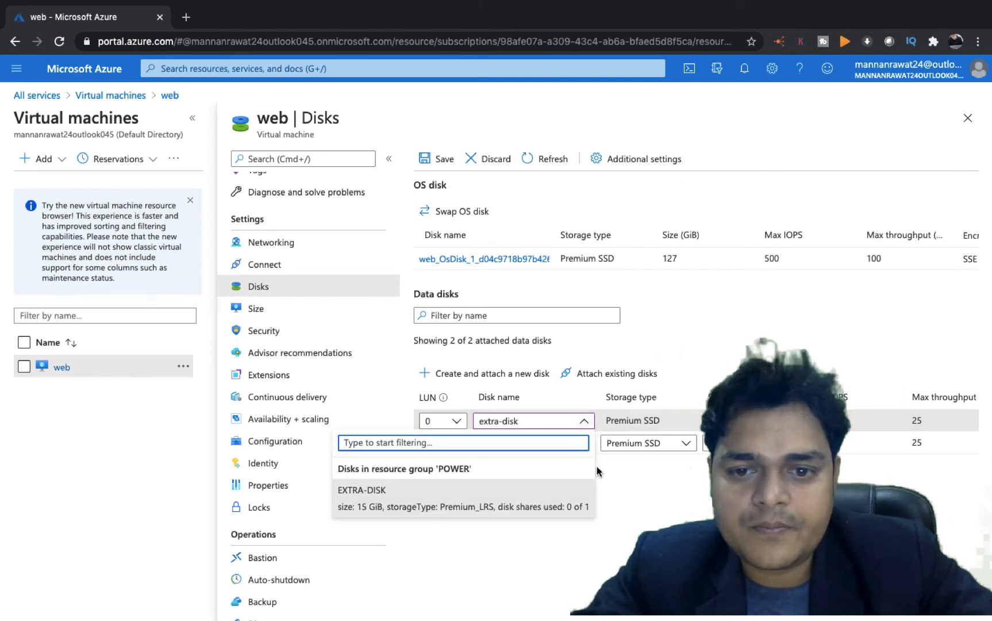
pyautogui.click(619, 503)
pyautogui.click(558, 442)
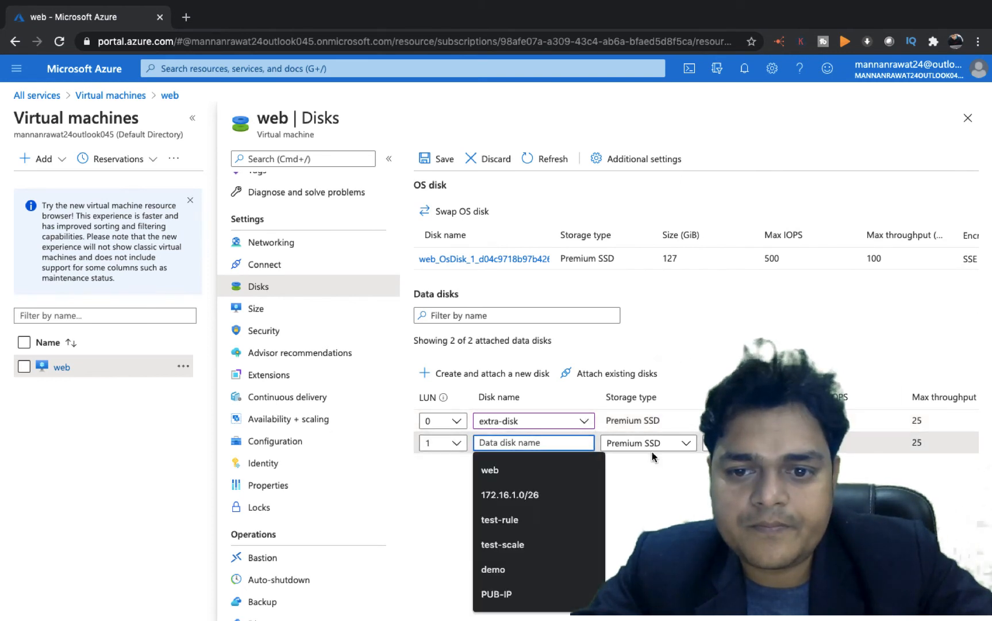
pyautogui.click(654, 445)
pyautogui.click(526, 495)
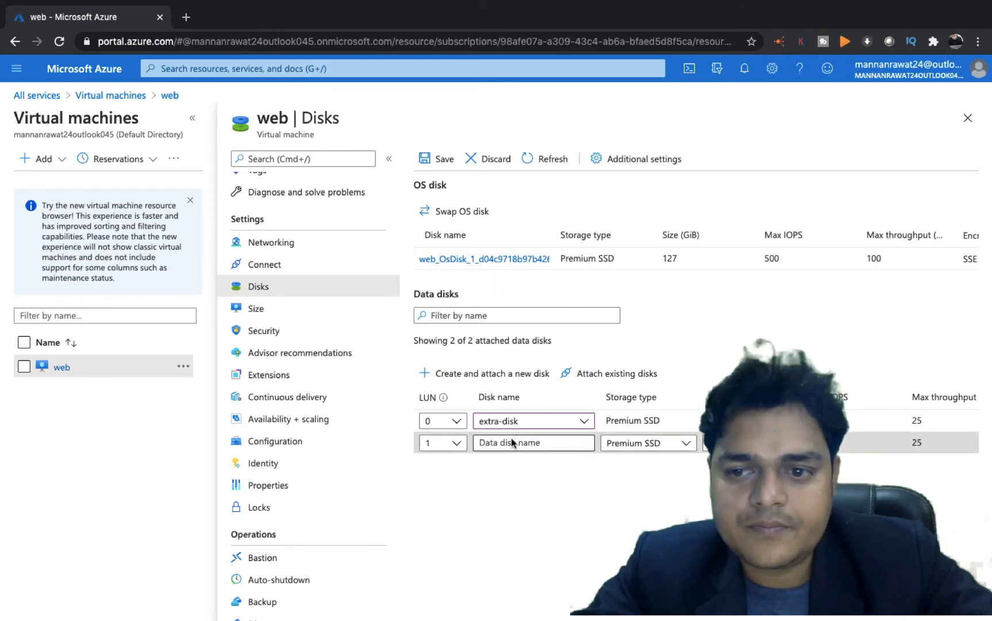
pyautogui.hscroll(5, 942, 448)
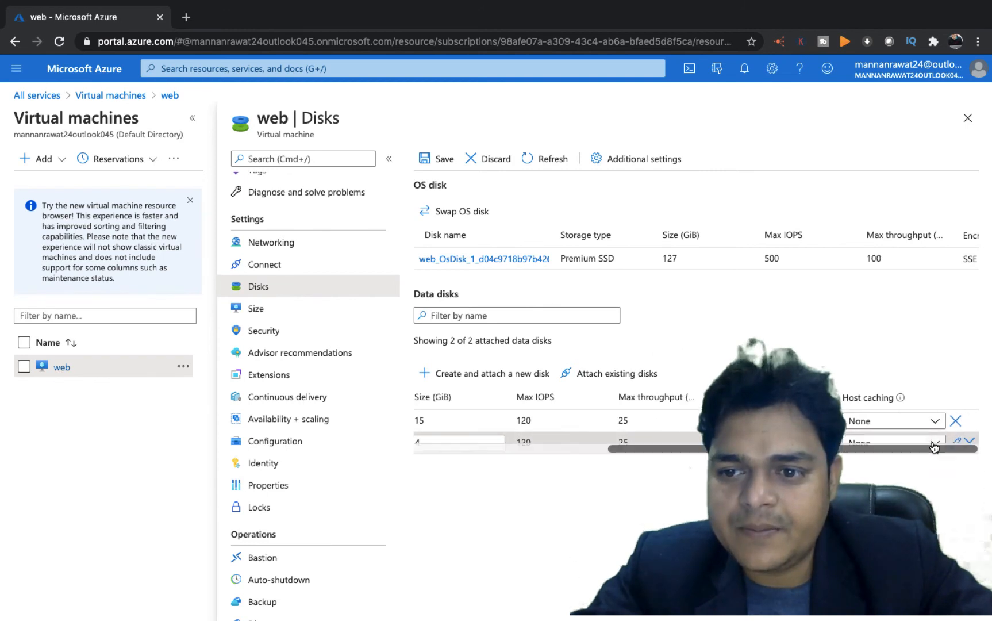
pyautogui.hscroll(1, 966, 444)
pyautogui.click(972, 443)
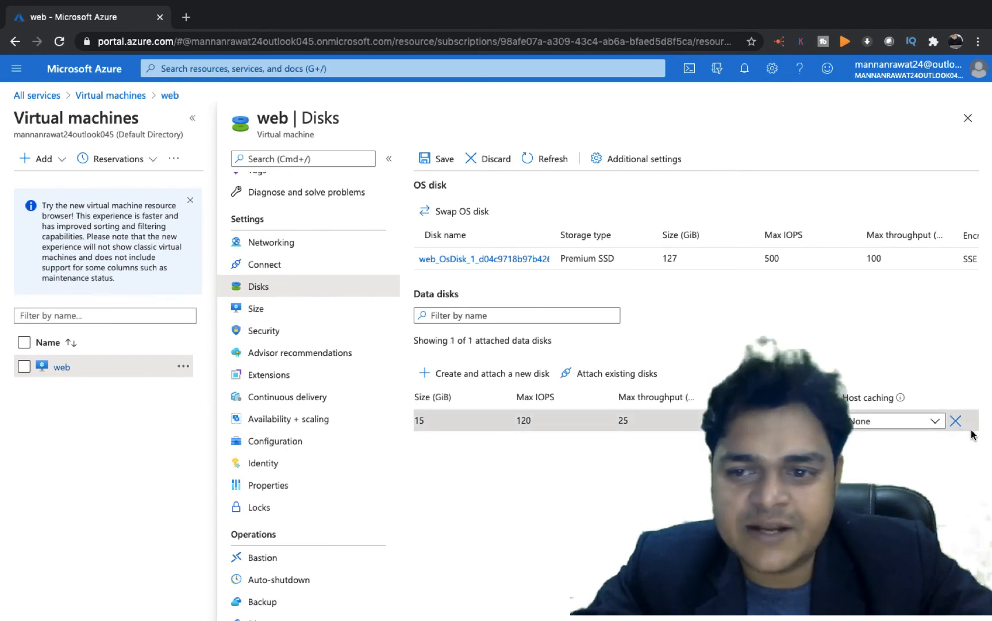
pyautogui.click(956, 421)
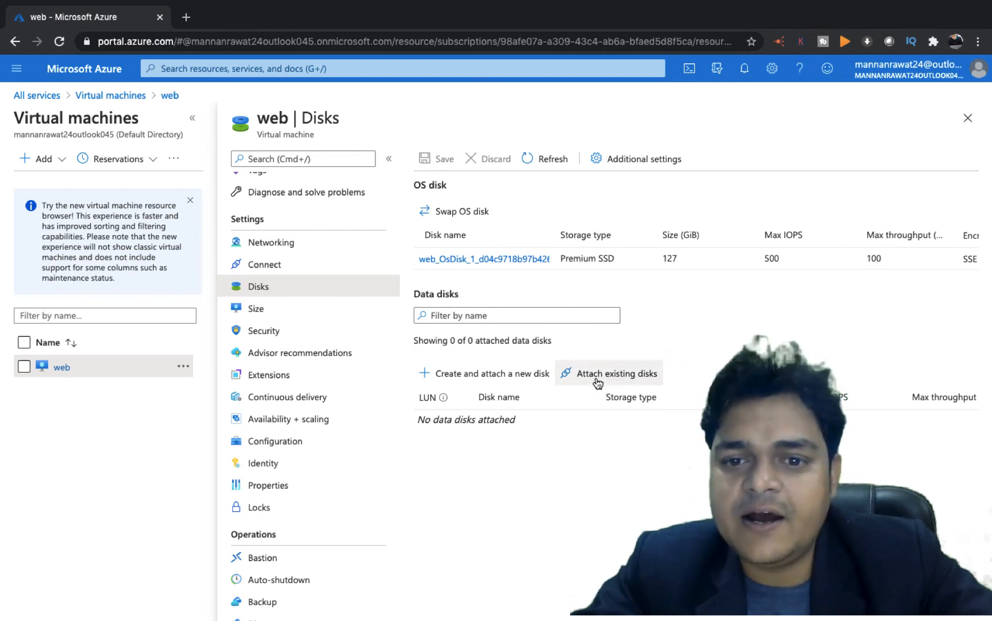
# Step: Attach the existing extra-disk to the web VM at LUN 0, save it and refresh Disk Management in the remote session
pyautogui.click(629, 375)
pyautogui.click(527, 422)
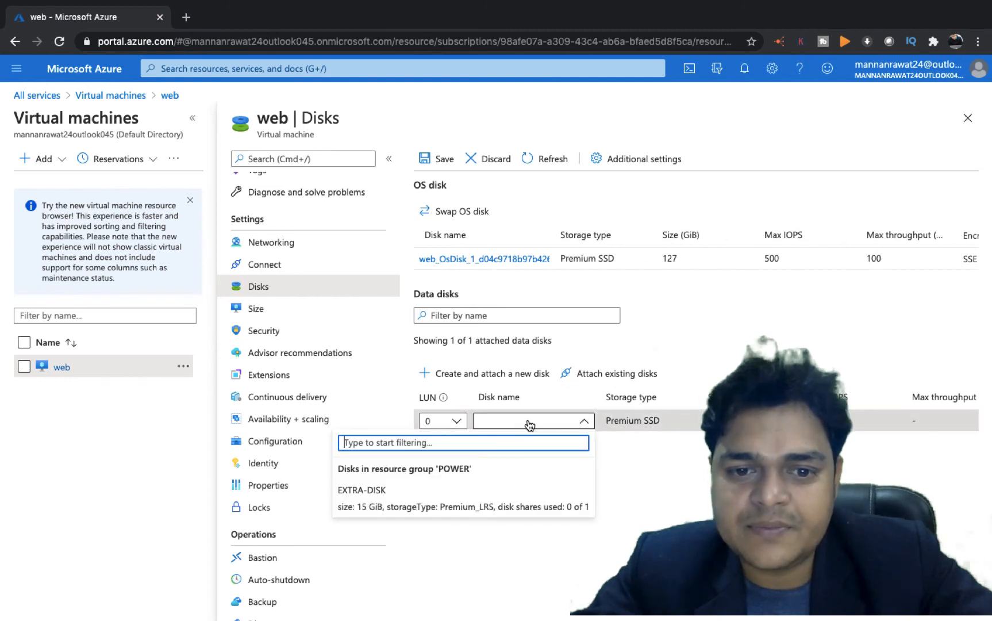
pyautogui.click(364, 492)
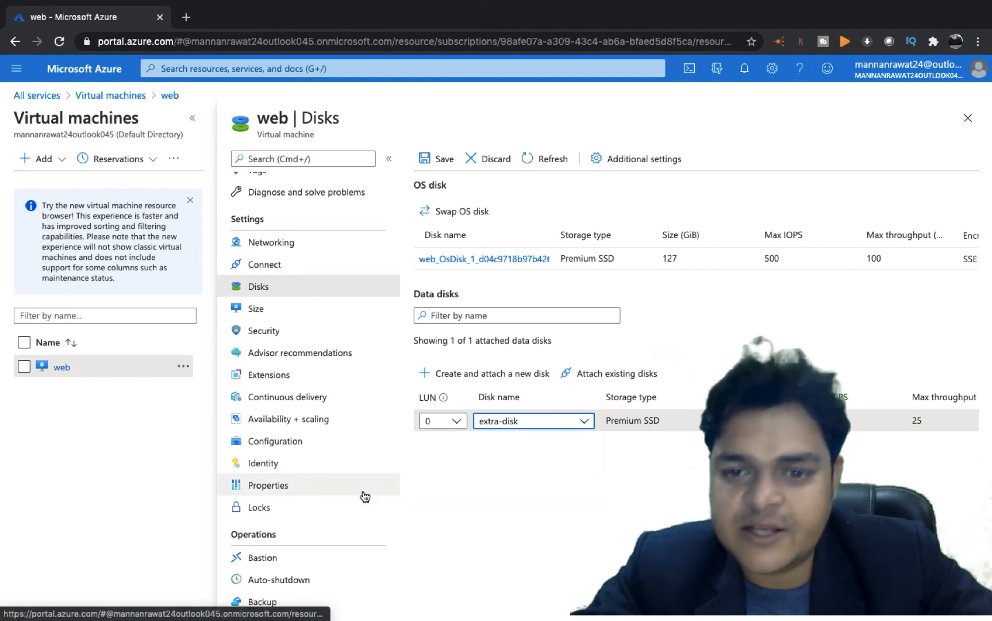
pyautogui.click(437, 163)
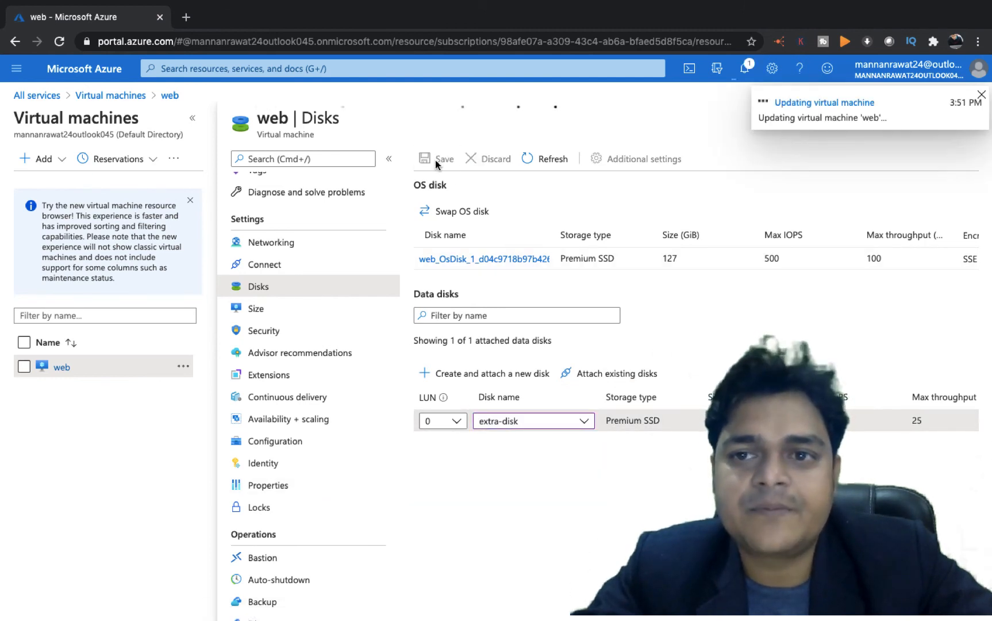
pyautogui.hotkey('ctrl', 'Left')
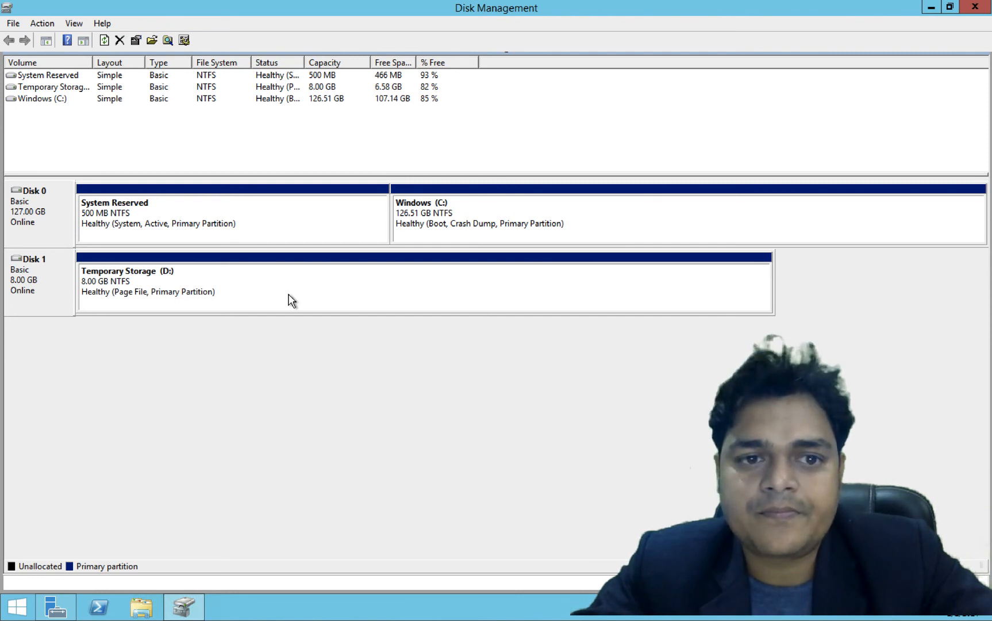
pyautogui.click(105, 40)
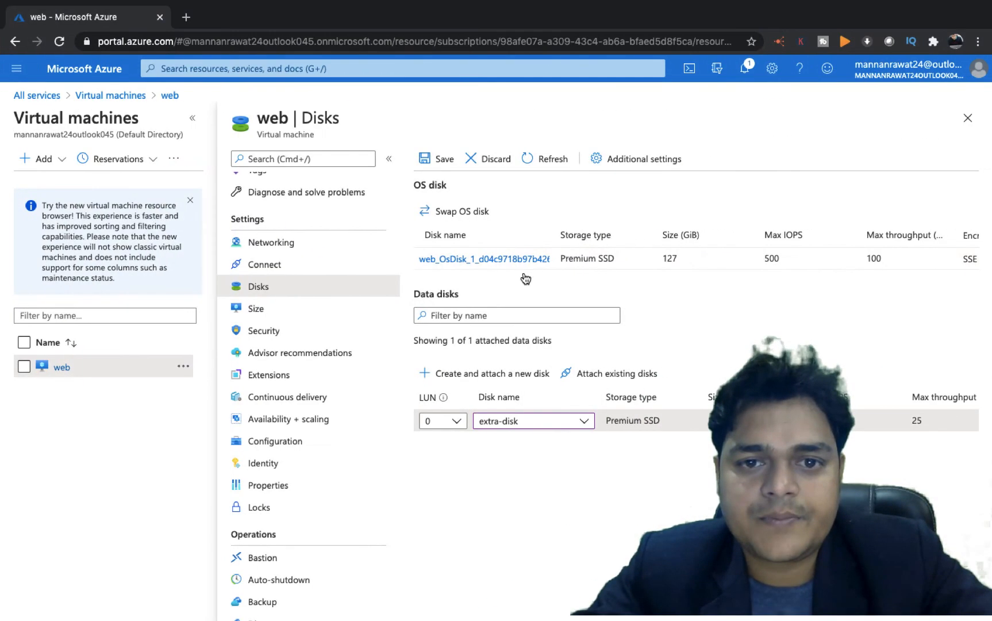
# Step: Save the web VM's disk changes again in the Azure portal and repeatedly refresh the remote session's Disk Management
pyautogui.click(440, 159)
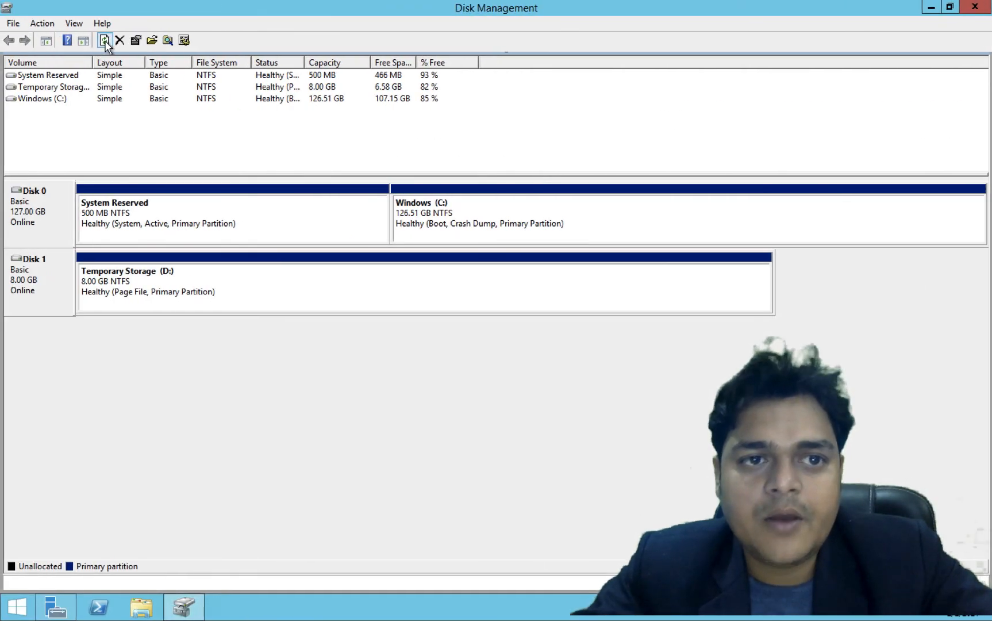
pyautogui.click(105, 42)
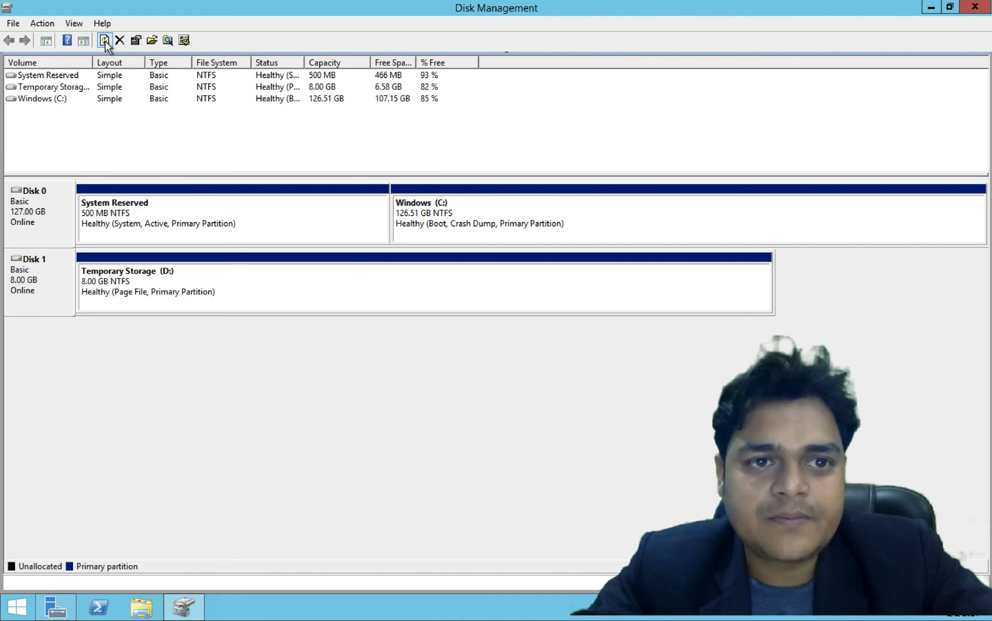
pyautogui.click(105, 42)
pyautogui.click(105, 42)
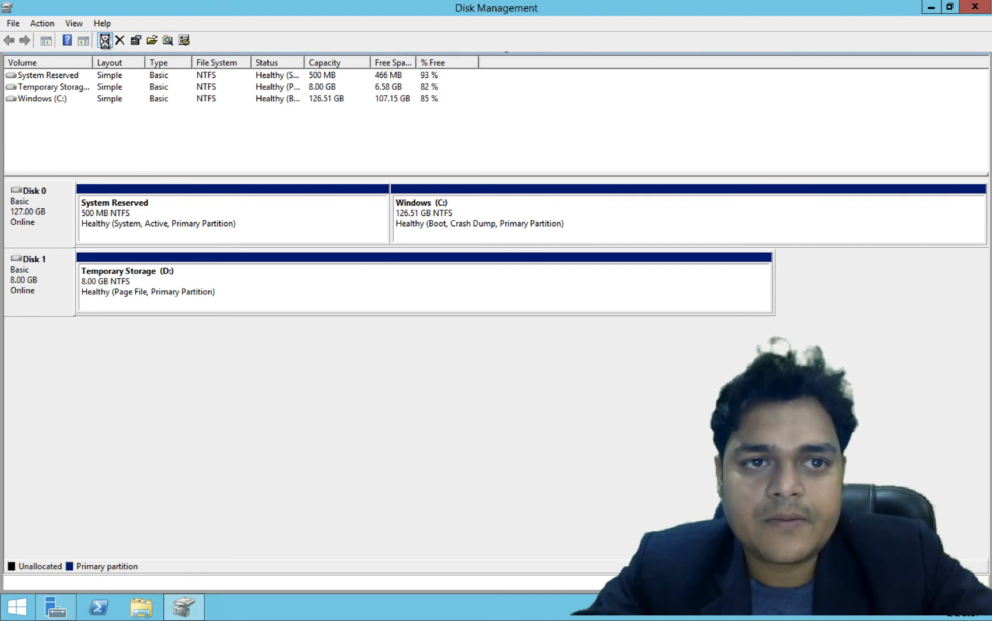
# Step: Refresh Disk Management in the remote session to check for the attached extra-disk
pyautogui.click(105, 44)
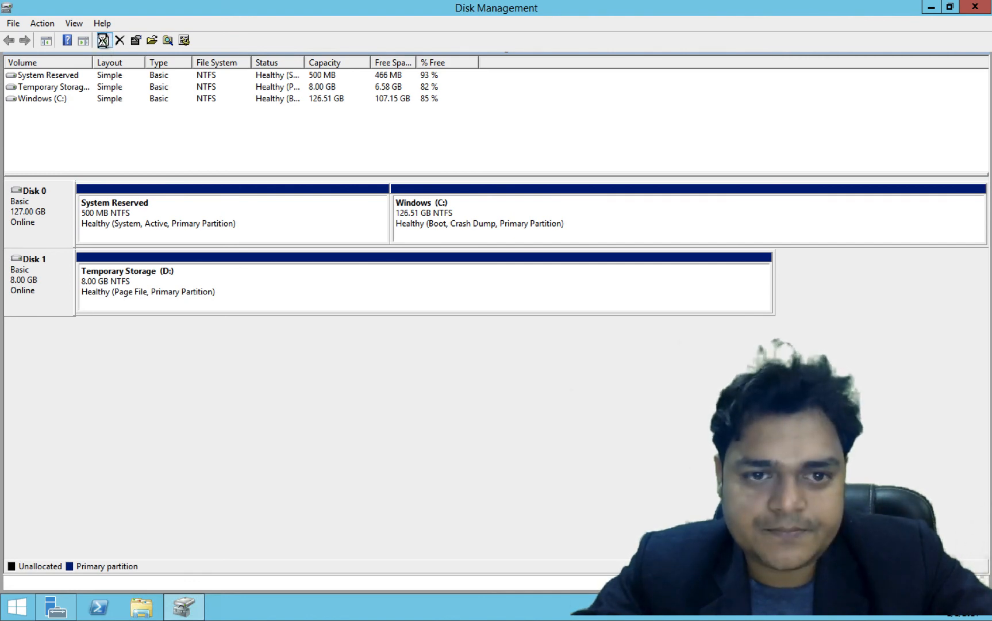
pyautogui.hotkey('ctrl', 'Right')
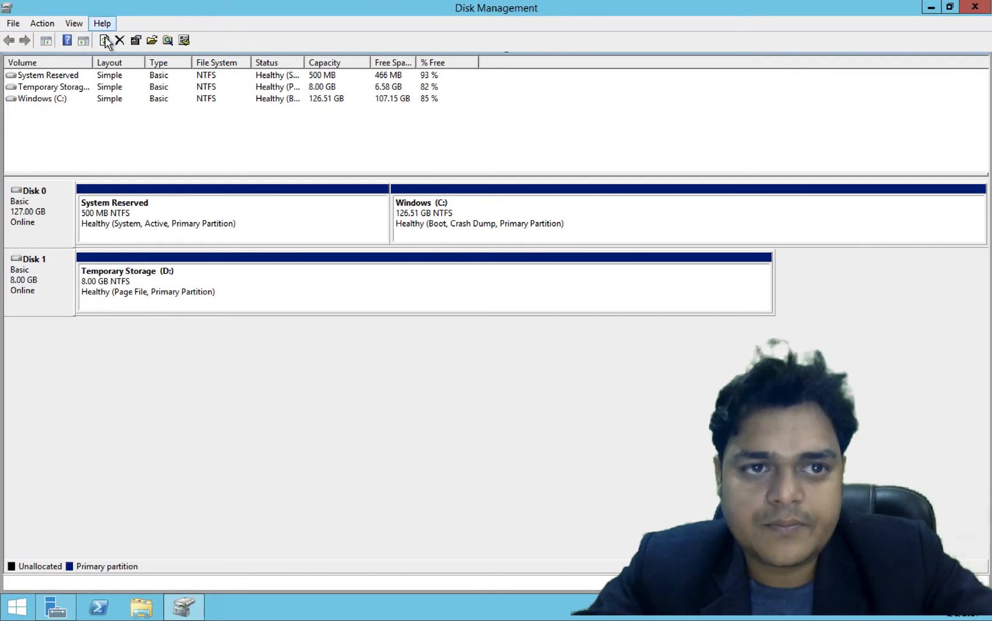
pyautogui.click(105, 41)
pyautogui.hotkey('ctrl', 'Left')
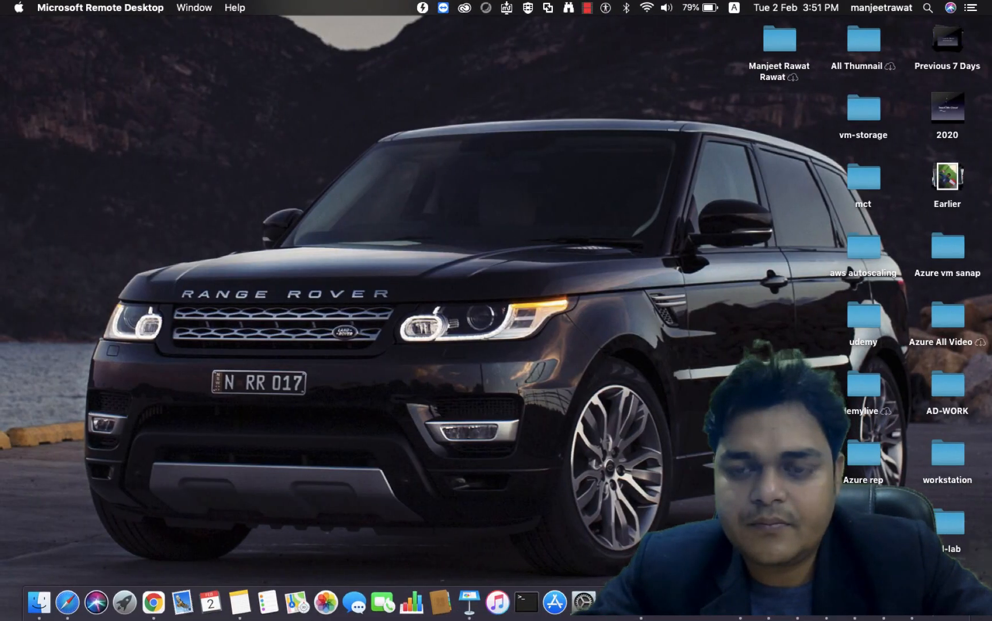
pyautogui.hotkey('ctrl', 'Right')
pyautogui.hotkey('ctrl', 'Left')
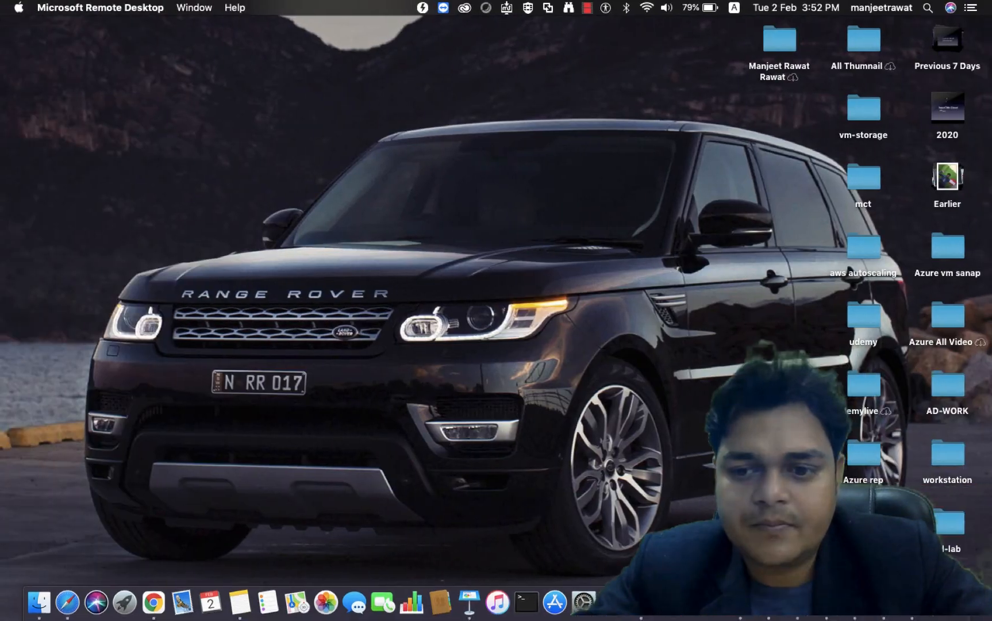
pyautogui.rightClick(913, 602)
pyautogui.click(909, 465)
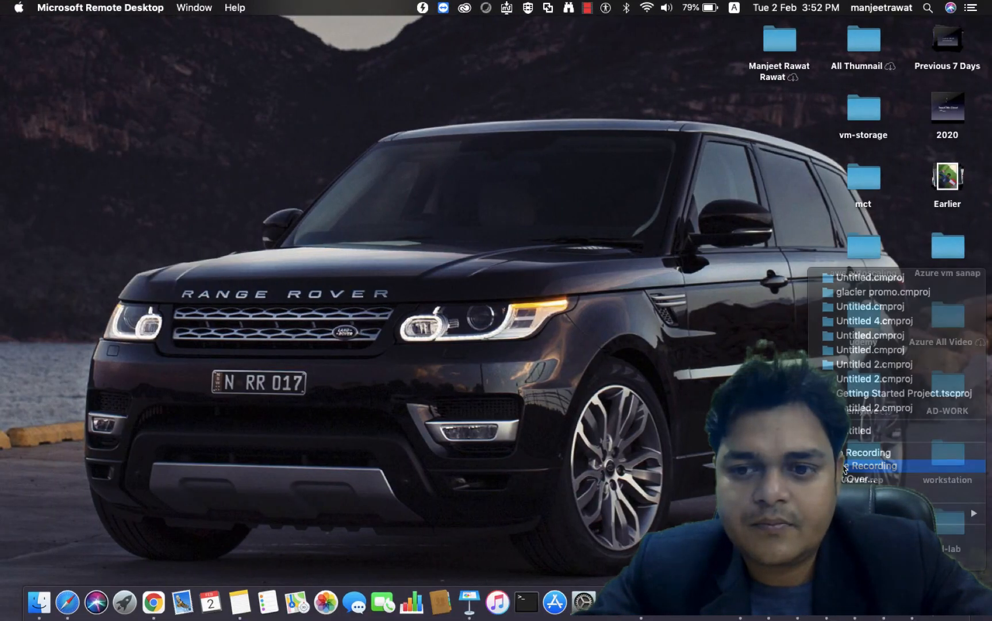
pyautogui.hotkey('ctrl', 'Right')
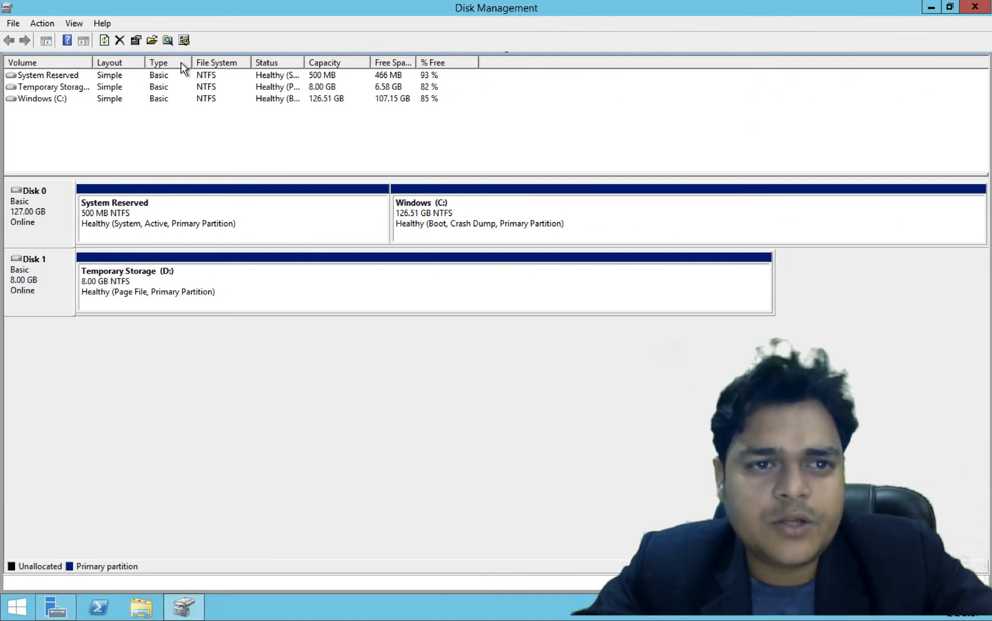
# Step: Rescan the disks and examine New Text Document in the test folder of the extra-disk (E:) volume, closing both windows when done
pyautogui.click(104, 42)
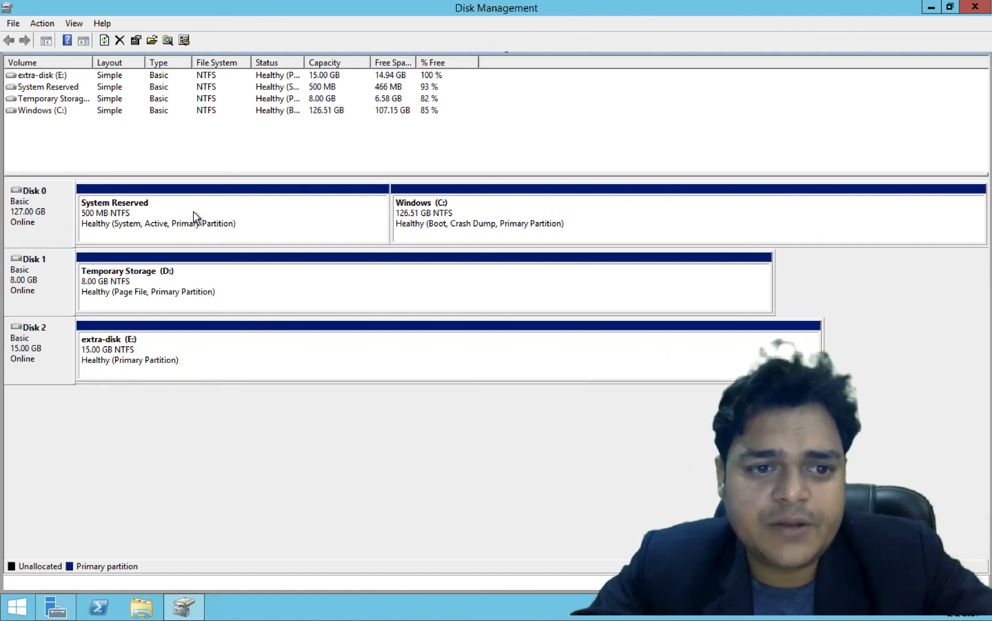
pyautogui.rightClick(159, 355)
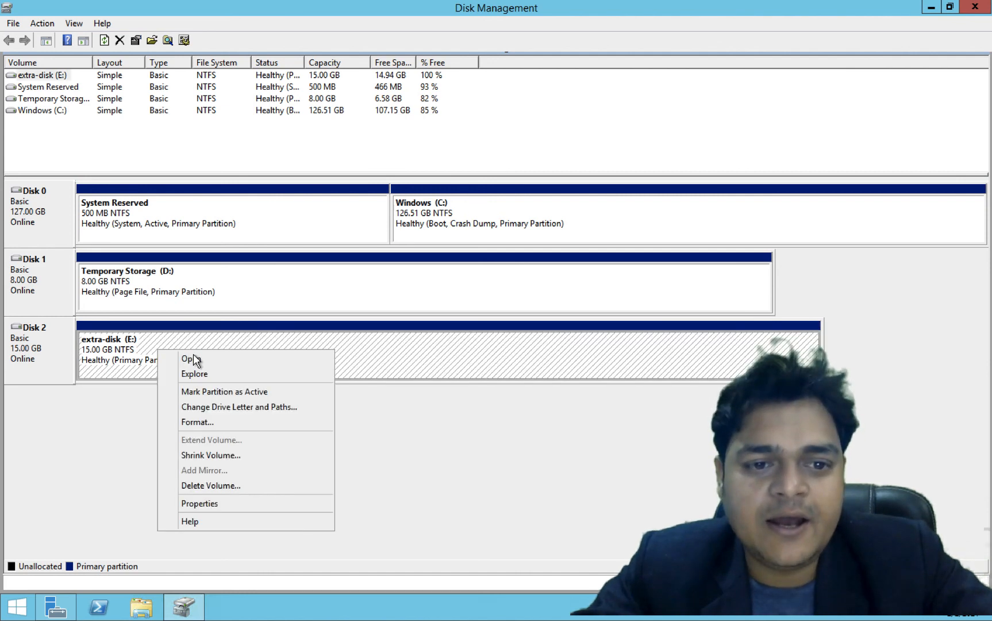
pyautogui.click(194, 360)
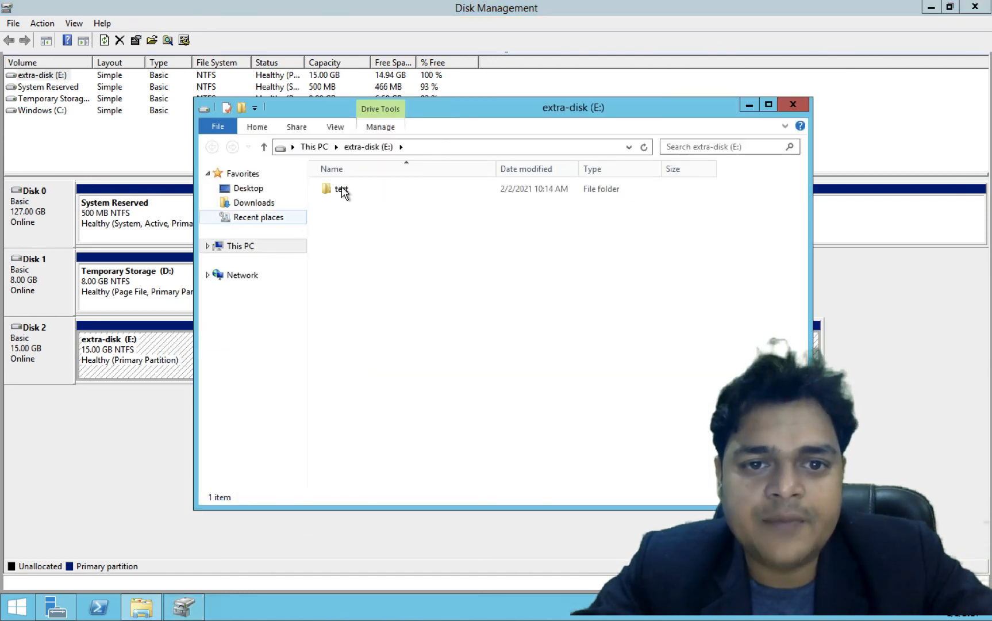
pyautogui.doubleClick(348, 190)
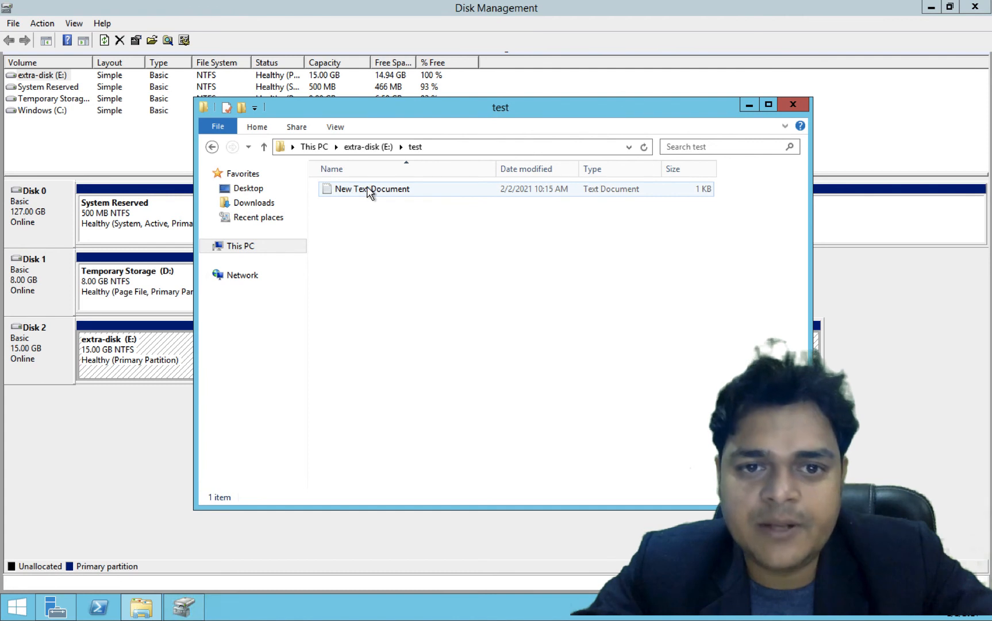
pyautogui.doubleClick(368, 190)
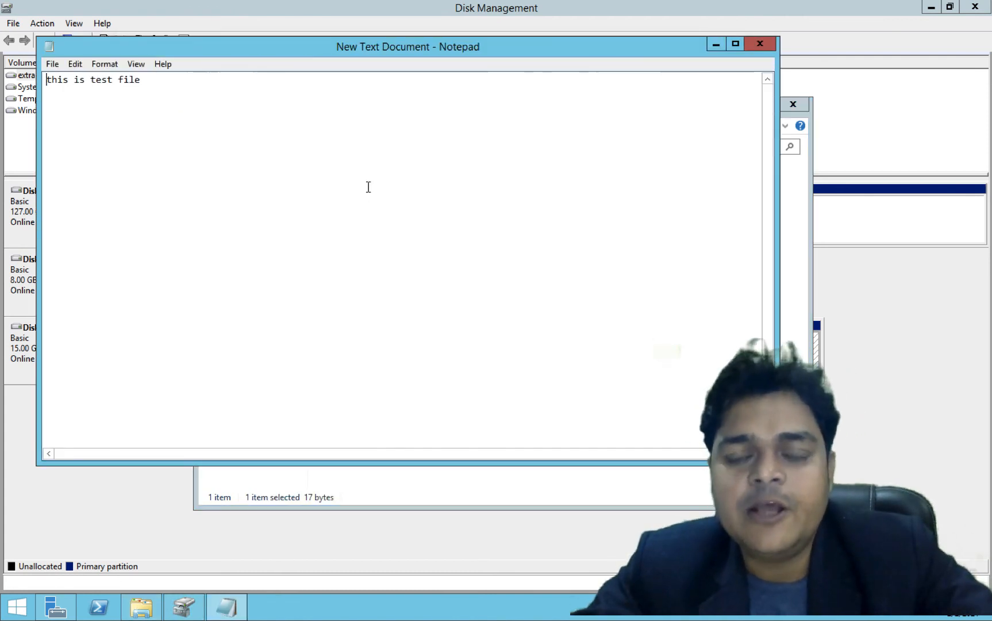
pyautogui.click(767, 49)
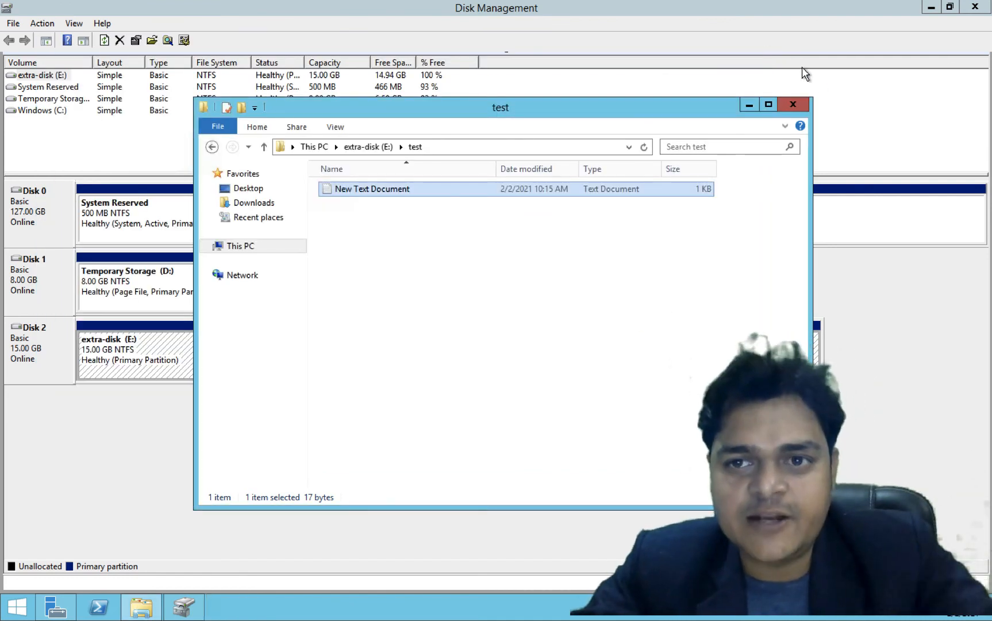
pyautogui.click(793, 104)
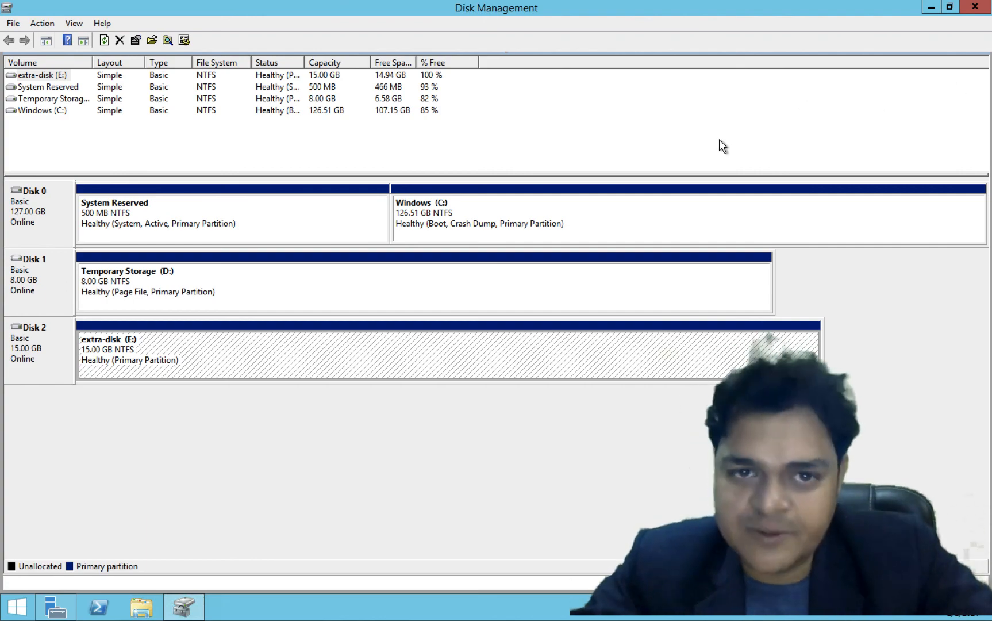
pyautogui.hotkey('ctrl', 'Left')
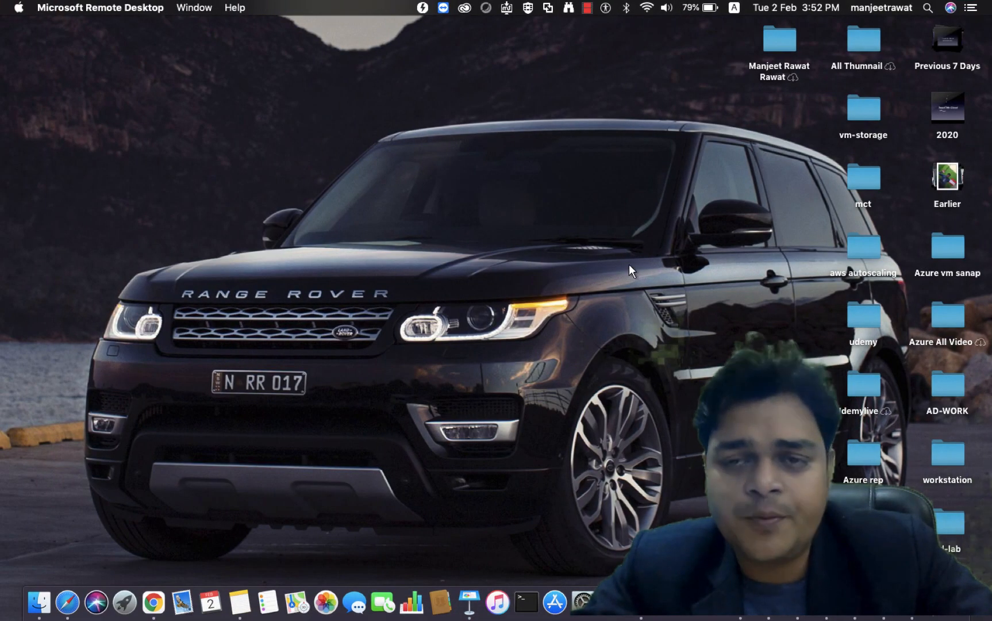
pyautogui.hotkey('ctrl', 'Right')
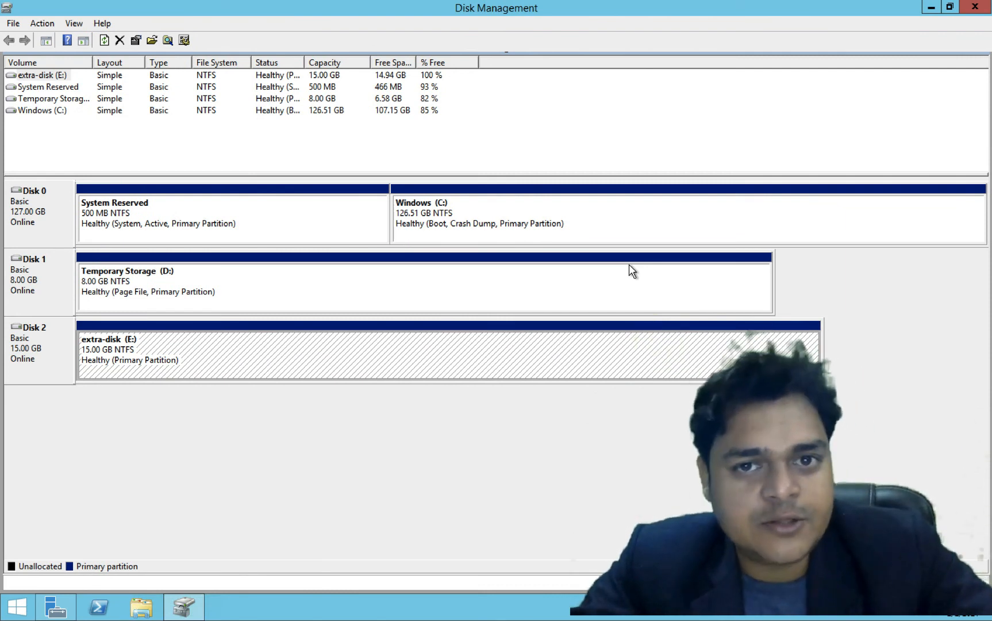
pyautogui.hotkey('ctrl', 'Left')
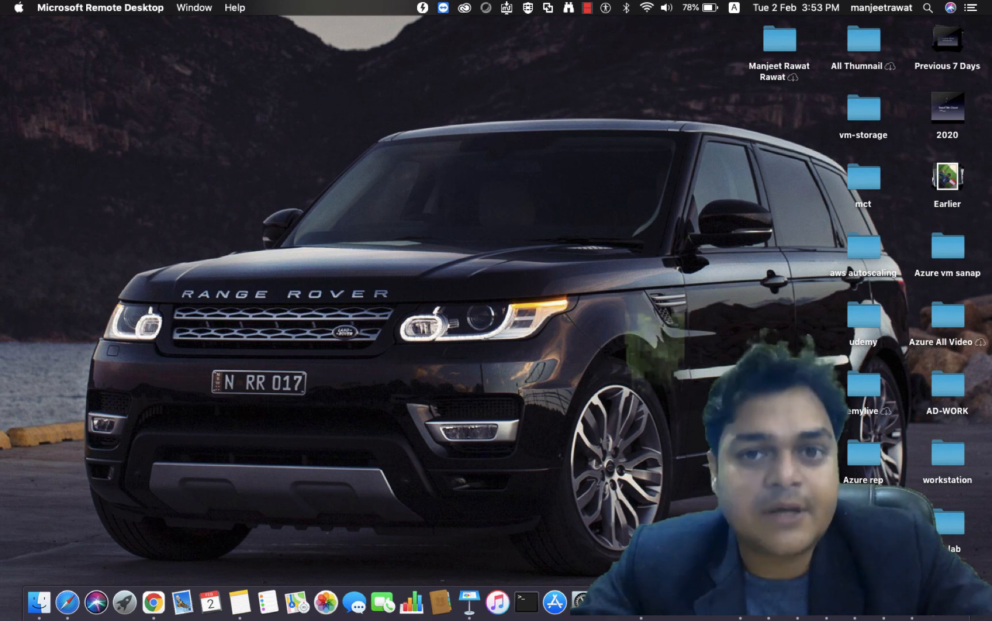
pyautogui.rightClick(912, 602)
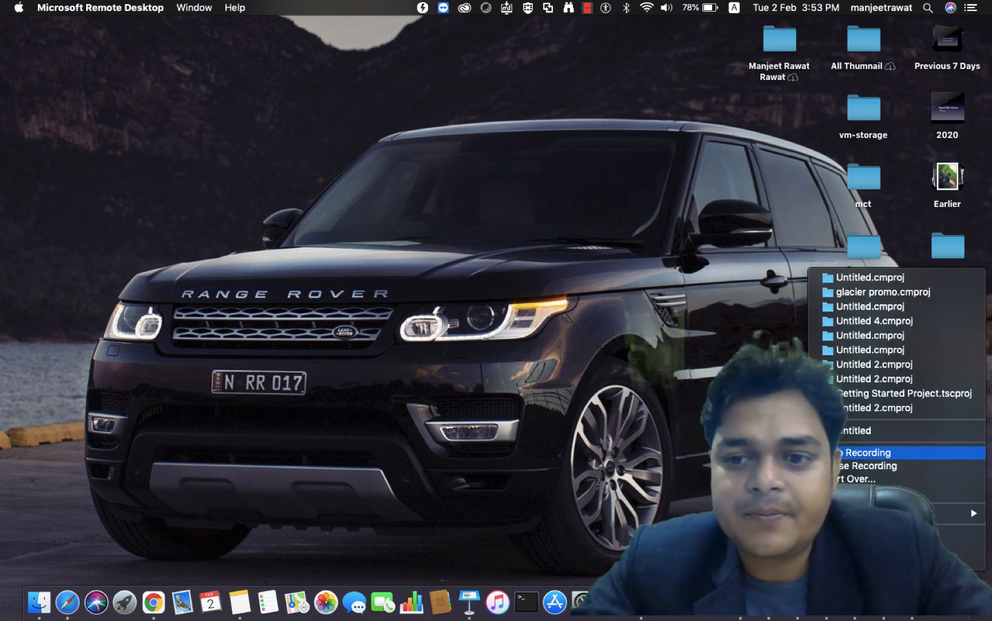